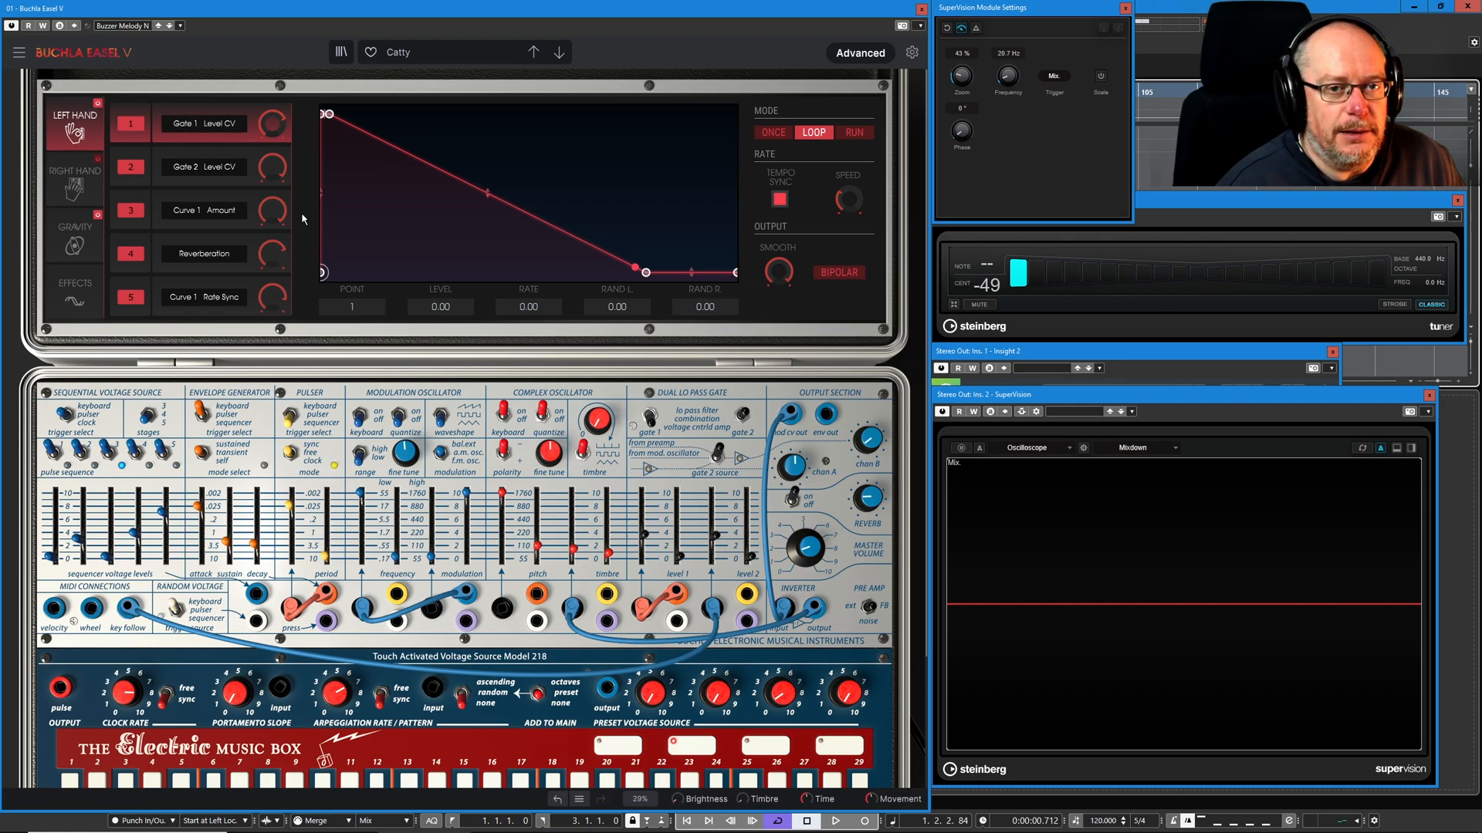
Step: Switch off the Left Hand and Gravity modulators and the Delay effect, and toggle the Compressor off and back on
{"action": "left_click", "coordinate": [98, 104]}
{"action": "left_click", "coordinate": [98, 214]}
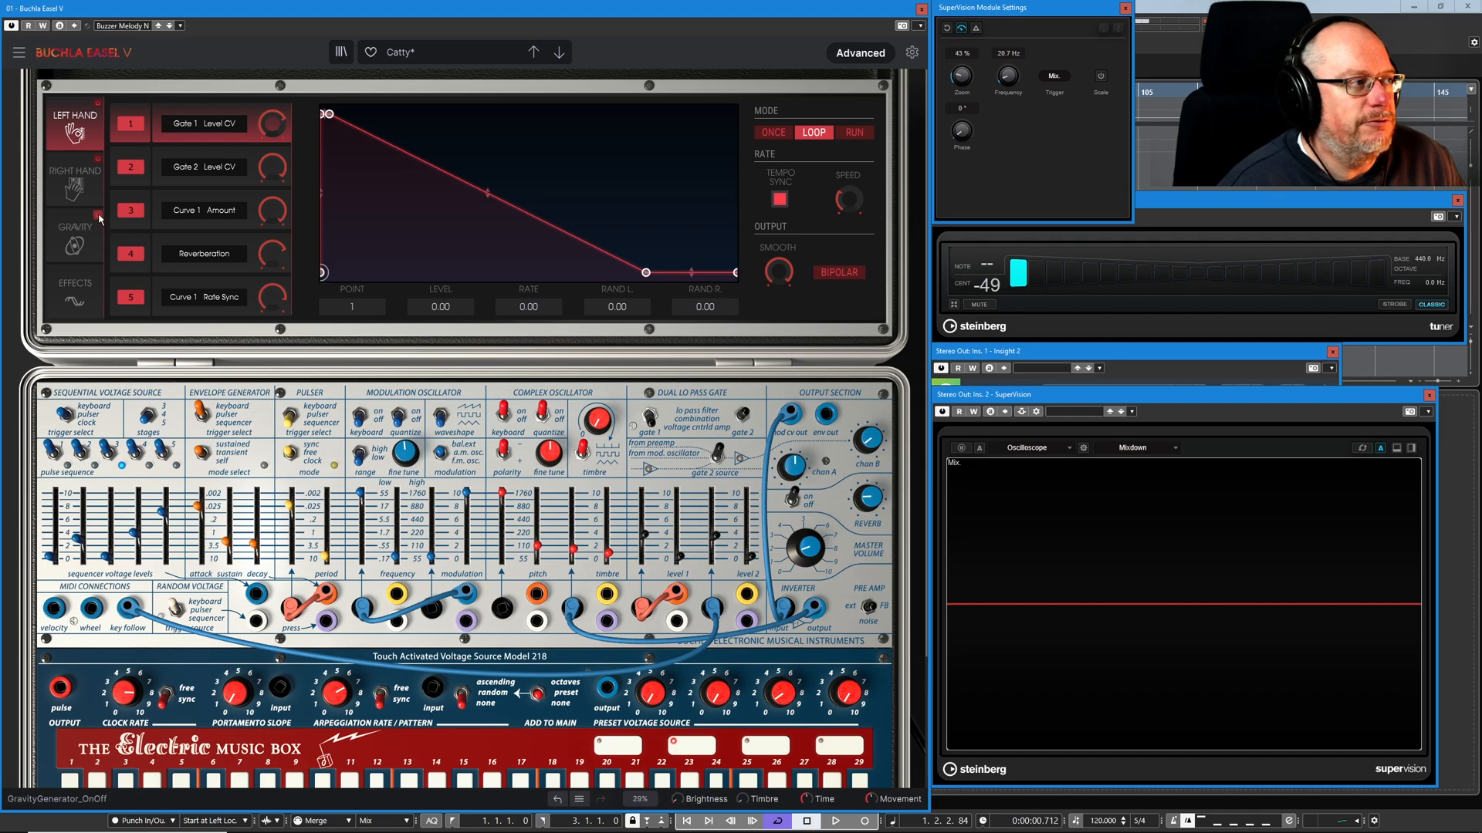
{"action": "left_click", "coordinate": [74, 296]}
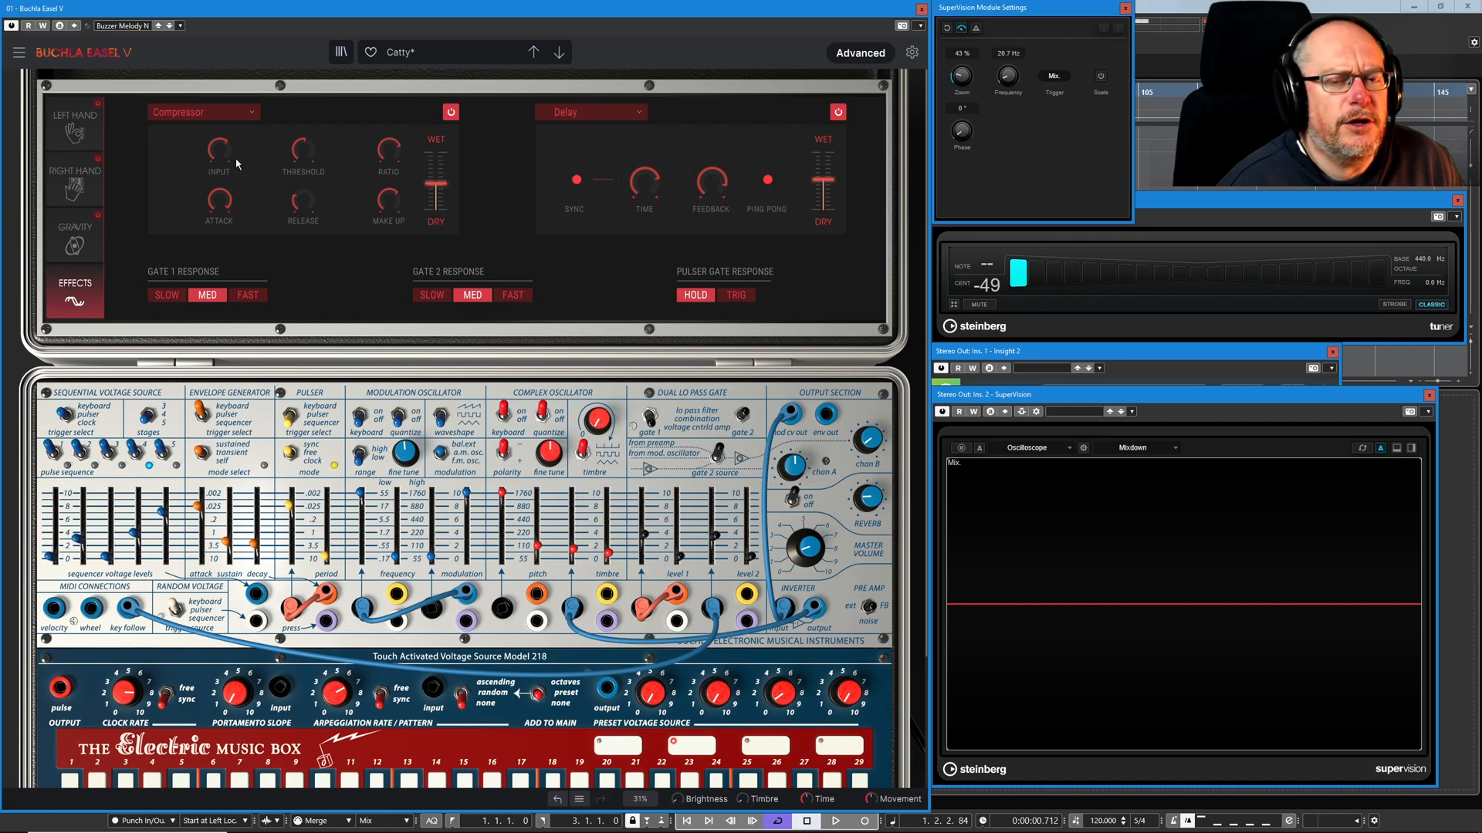
{"action": "left_click", "coordinate": [838, 113]}
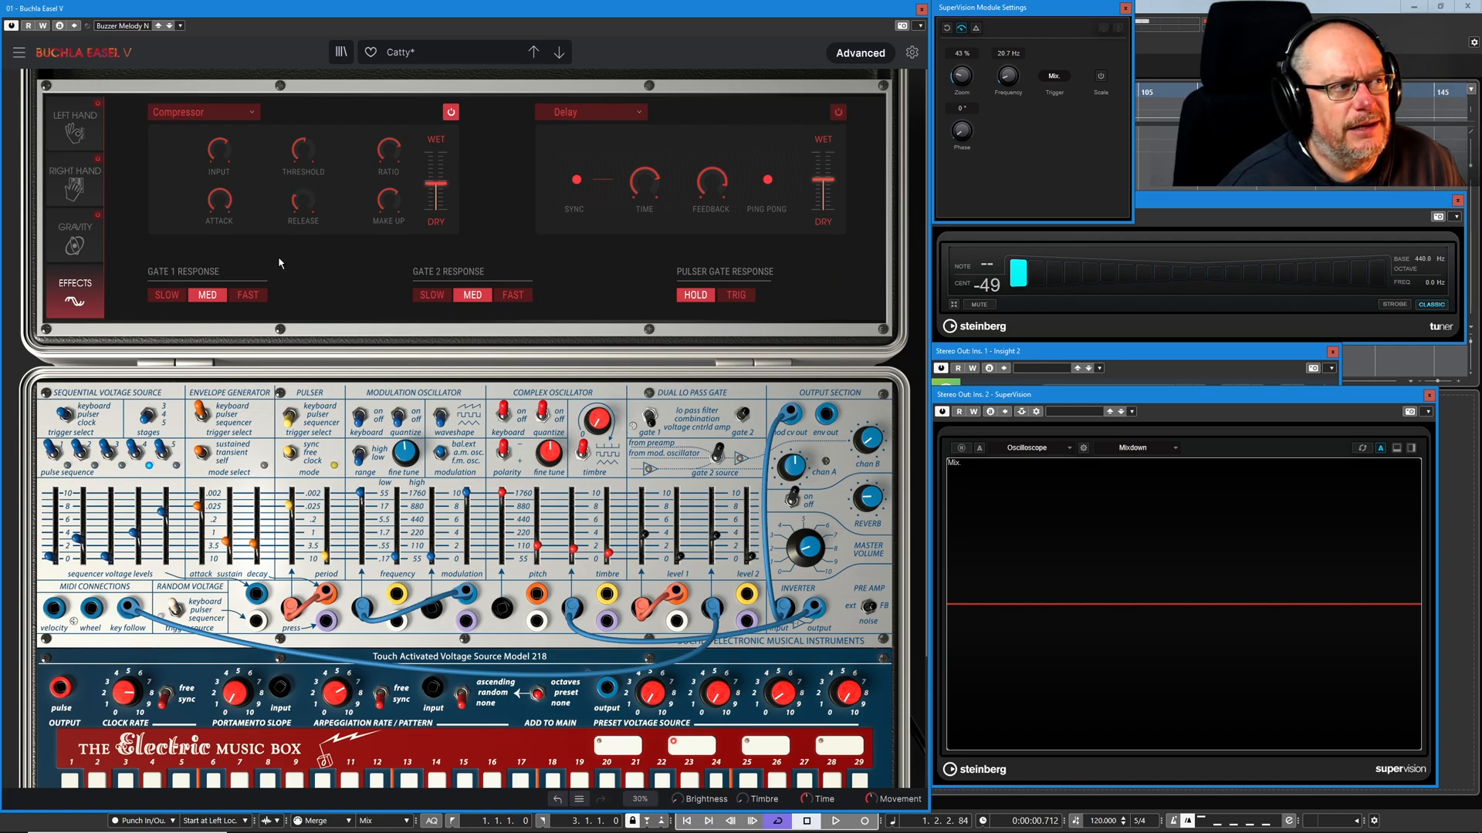
{"action": "mouse_move", "coordinate": [435, 188]}
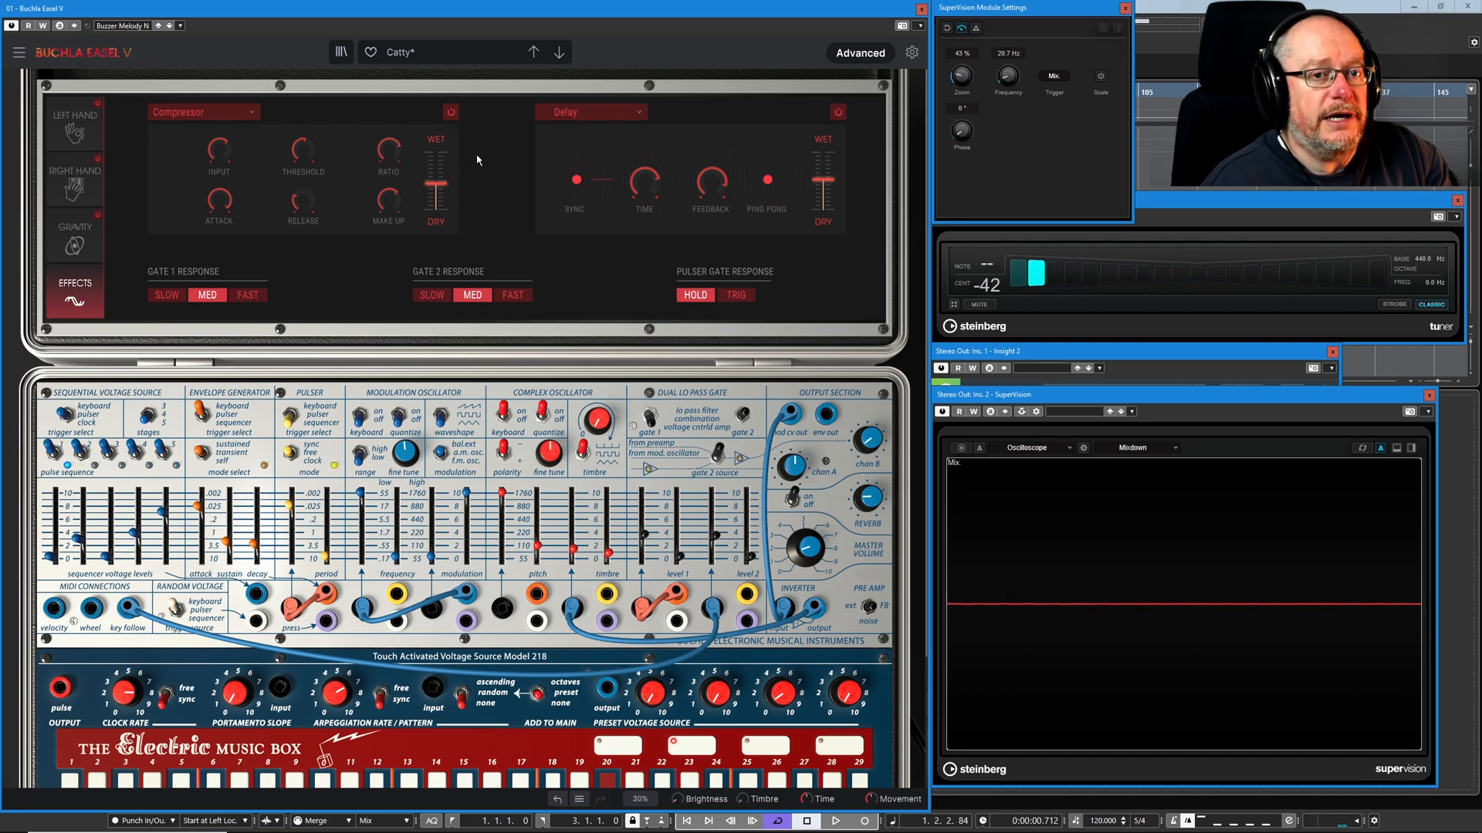
{"action": "left_click", "coordinate": [450, 114]}
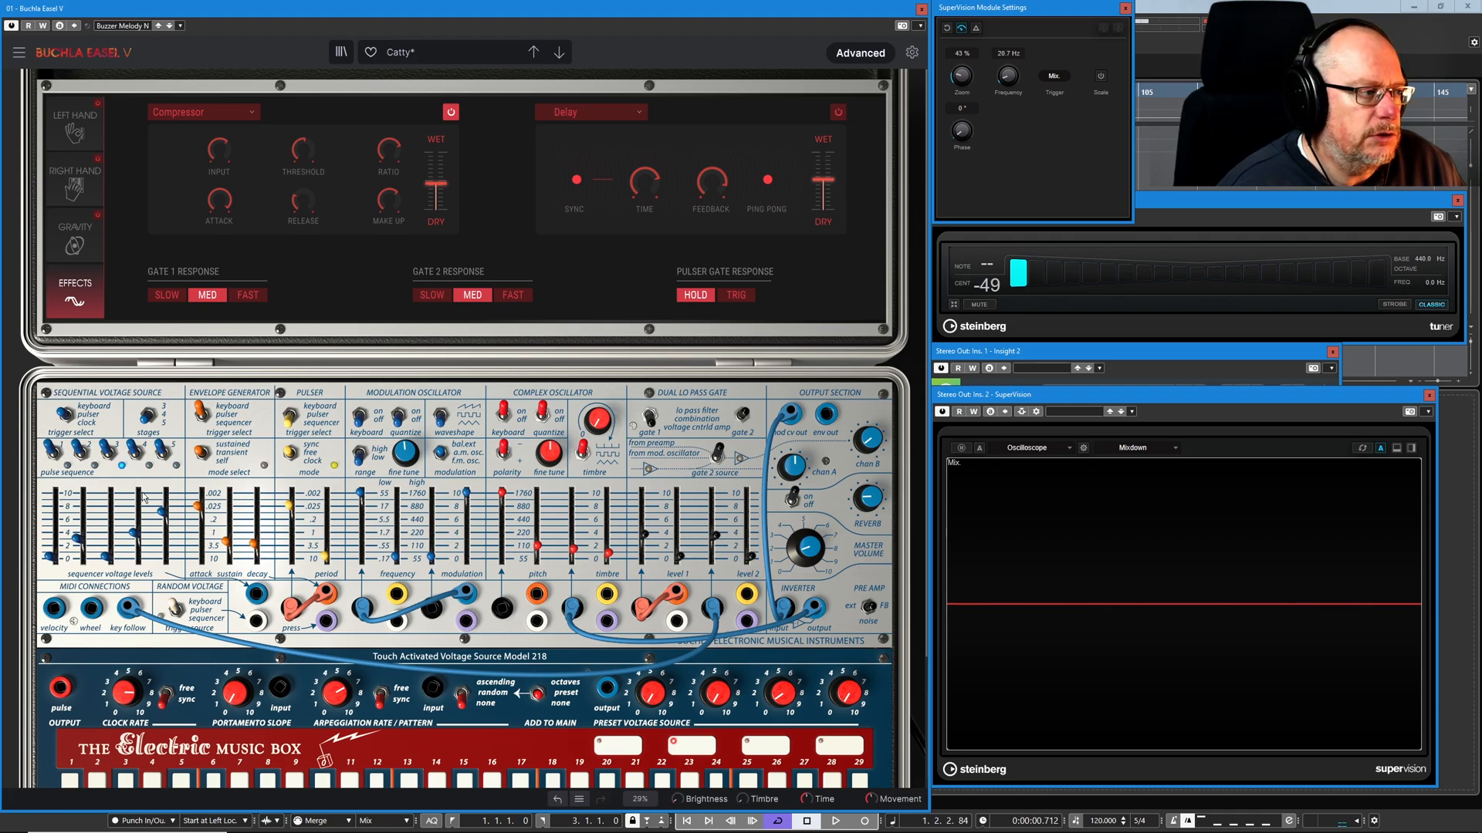
Step: Unplug the blue cable from the modulation oscillator's frequency input and raise the Gate 1 level slider to about a quarter of its range
{"action": "left_click_drag", "start_coordinate": [363, 610], "coordinate": [376, 583]}
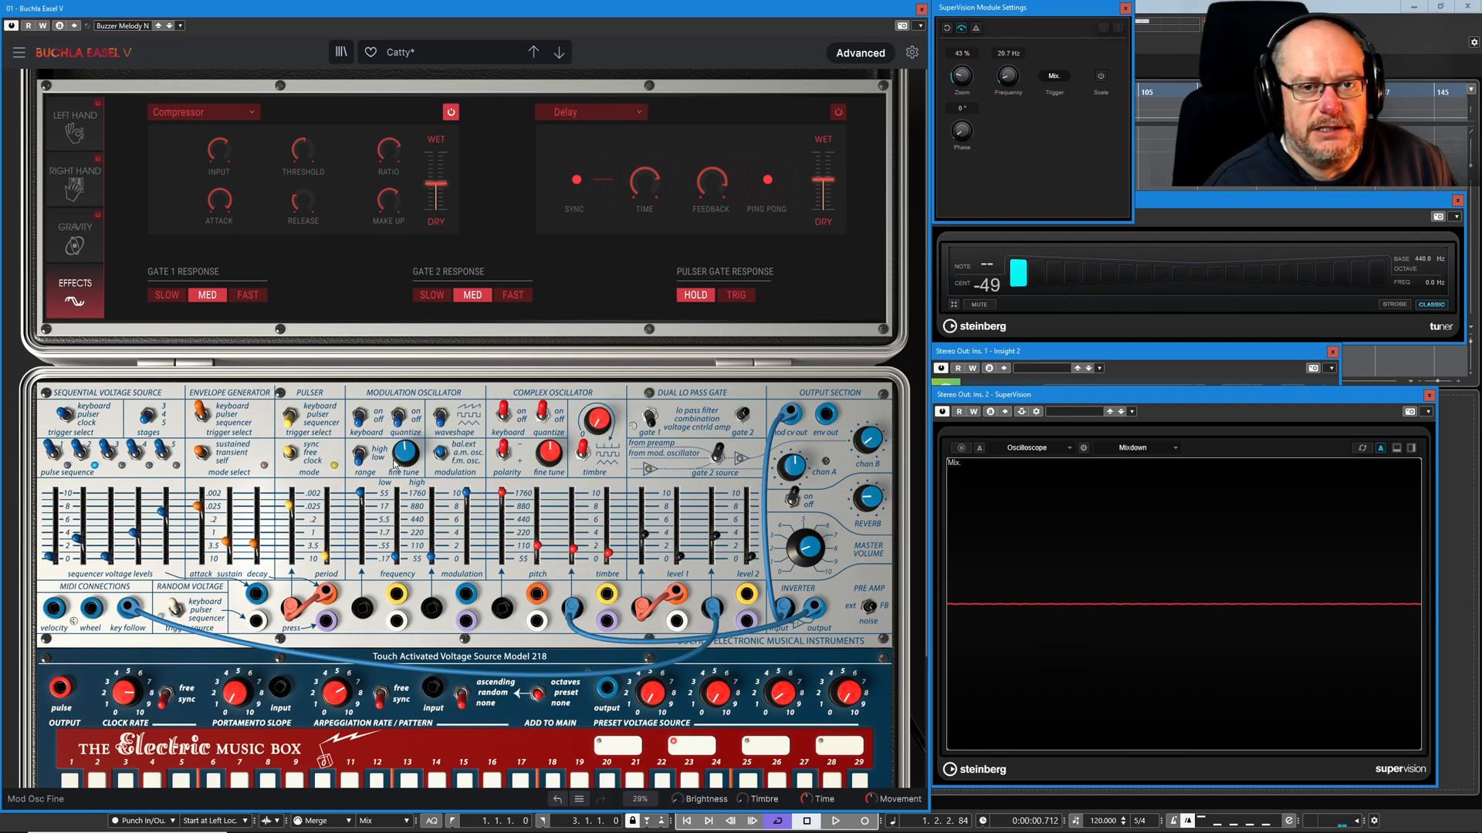
{"action": "mouse_move", "coordinate": [643, 537]}
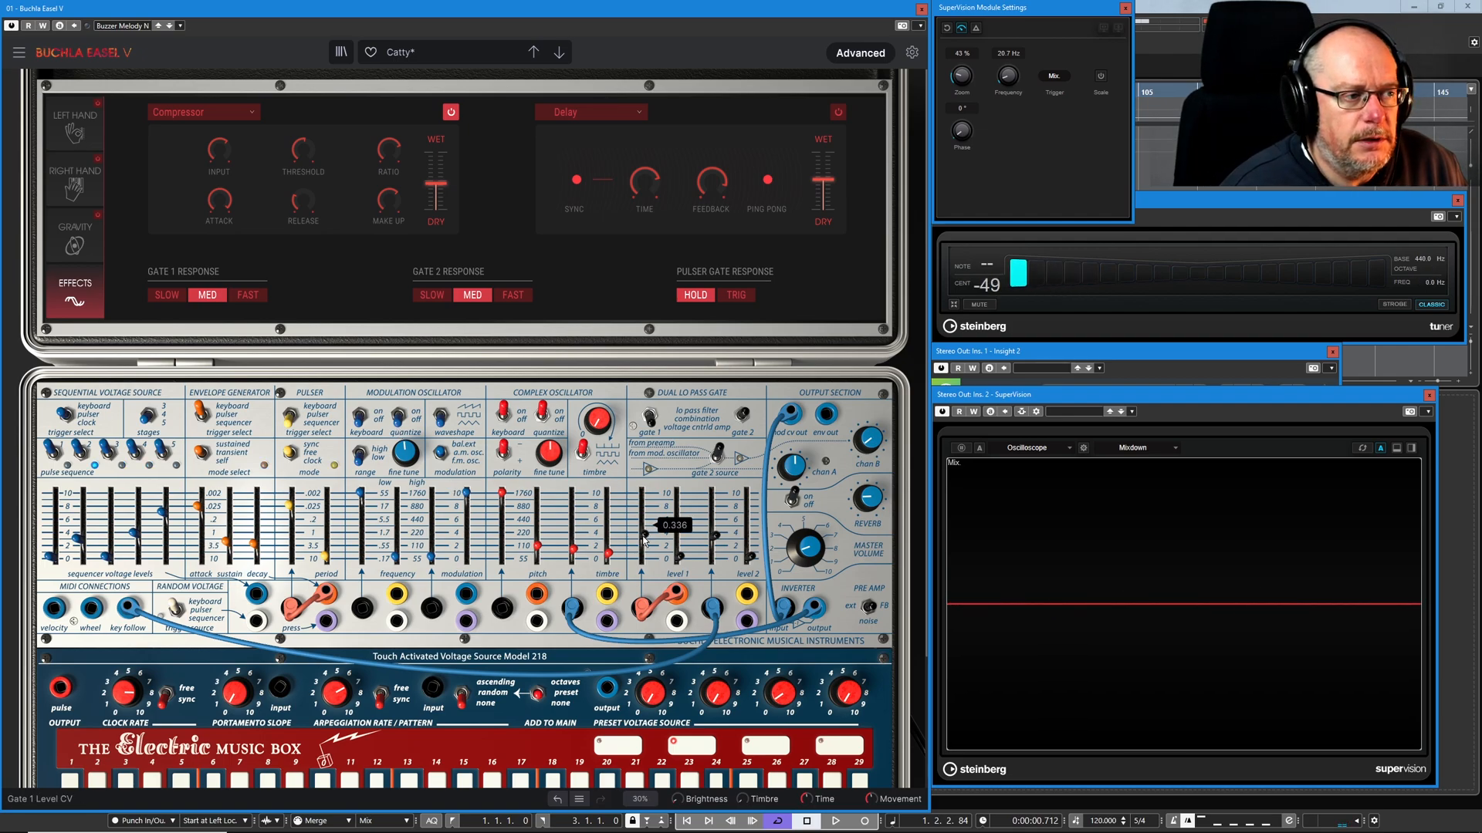
{"action": "left_click_drag", "start_coordinate": [679, 558], "coordinate": [680, 541]}
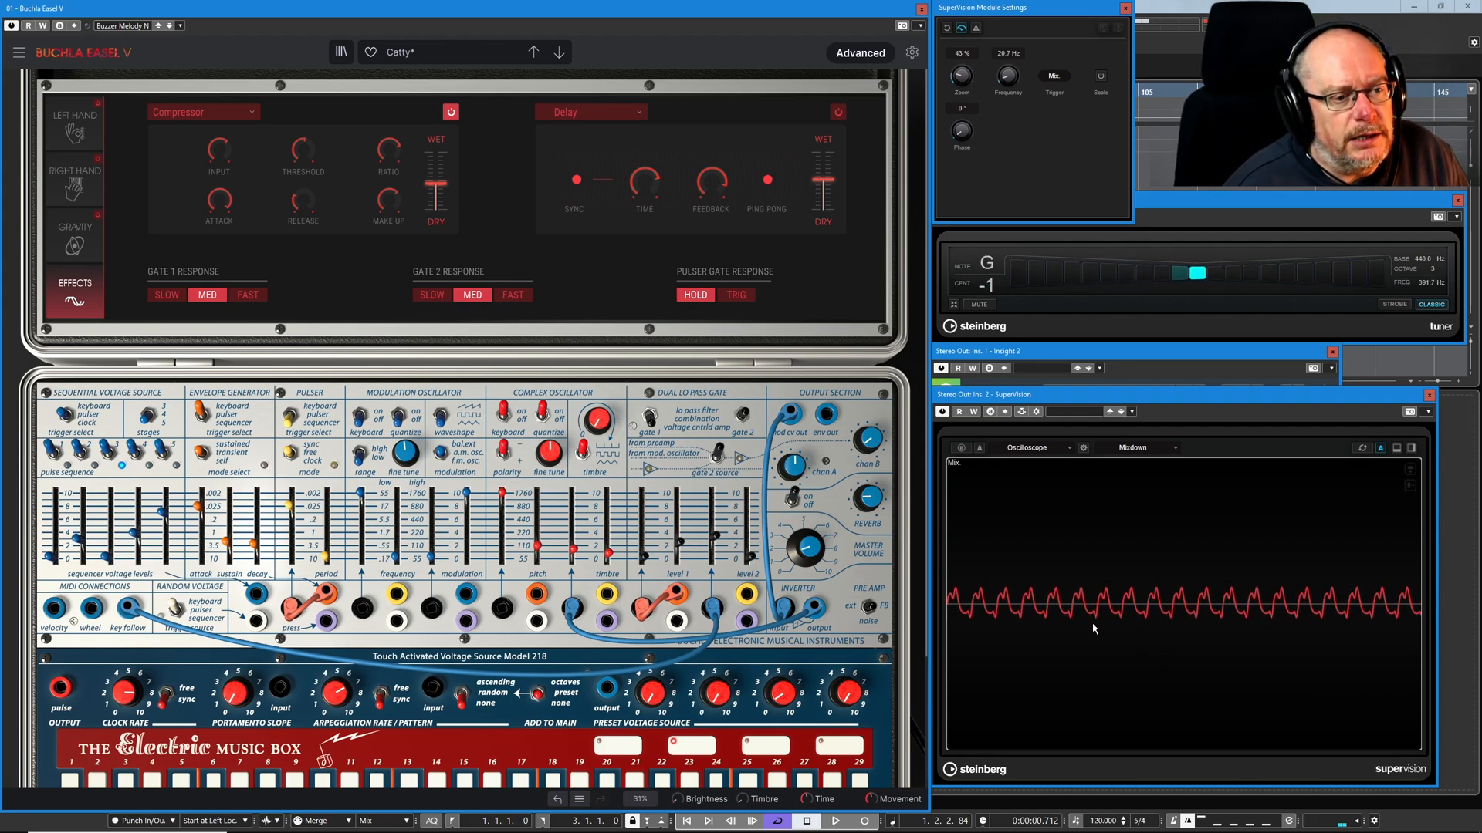
Step: Turn up the master volume to listen to the sustained tone and watch its waveform on the oscilloscope
{"action": "mouse_move", "coordinate": [803, 465]}
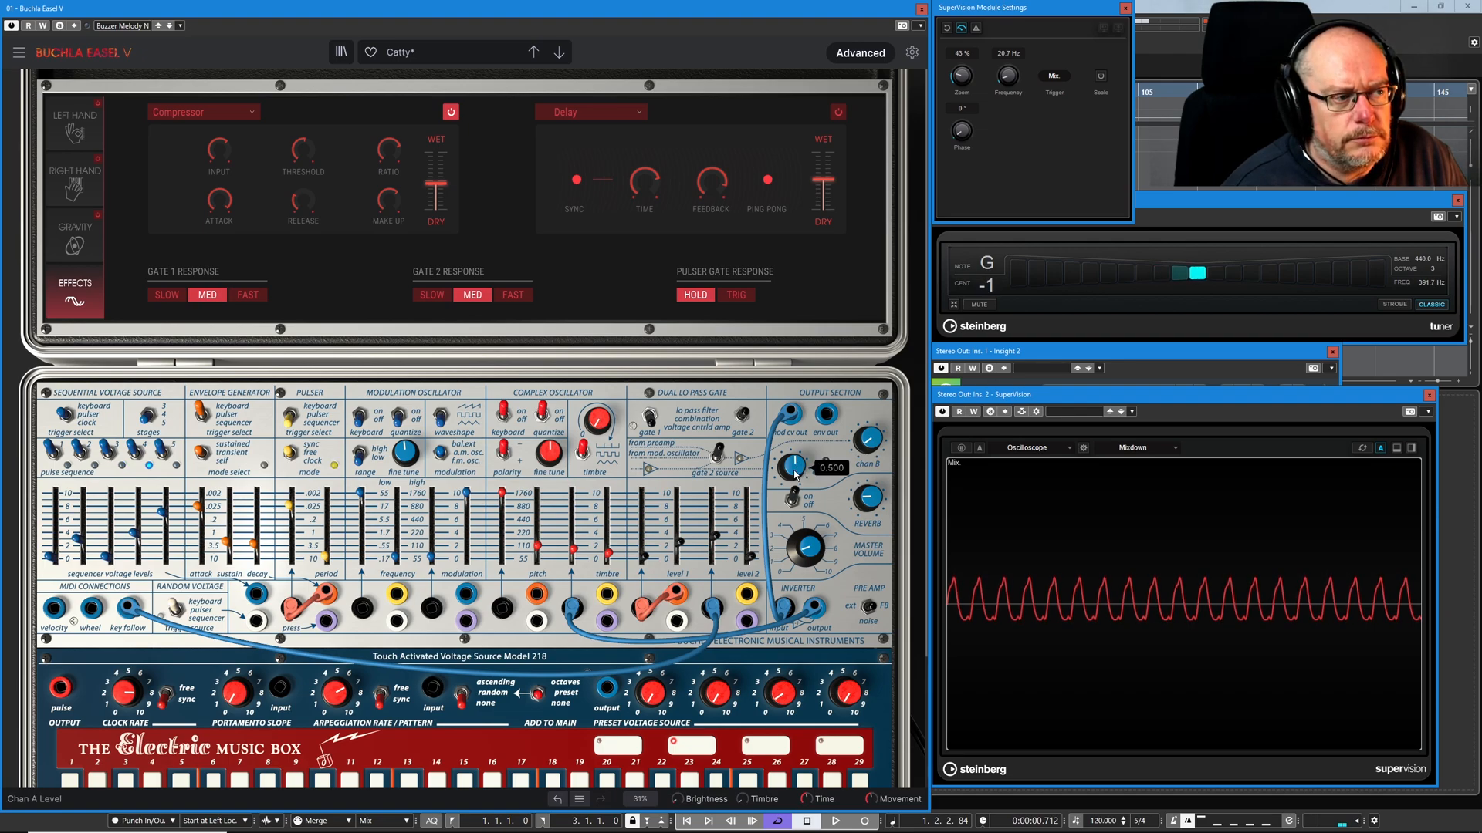
{"action": "mouse_move", "coordinate": [860, 453]}
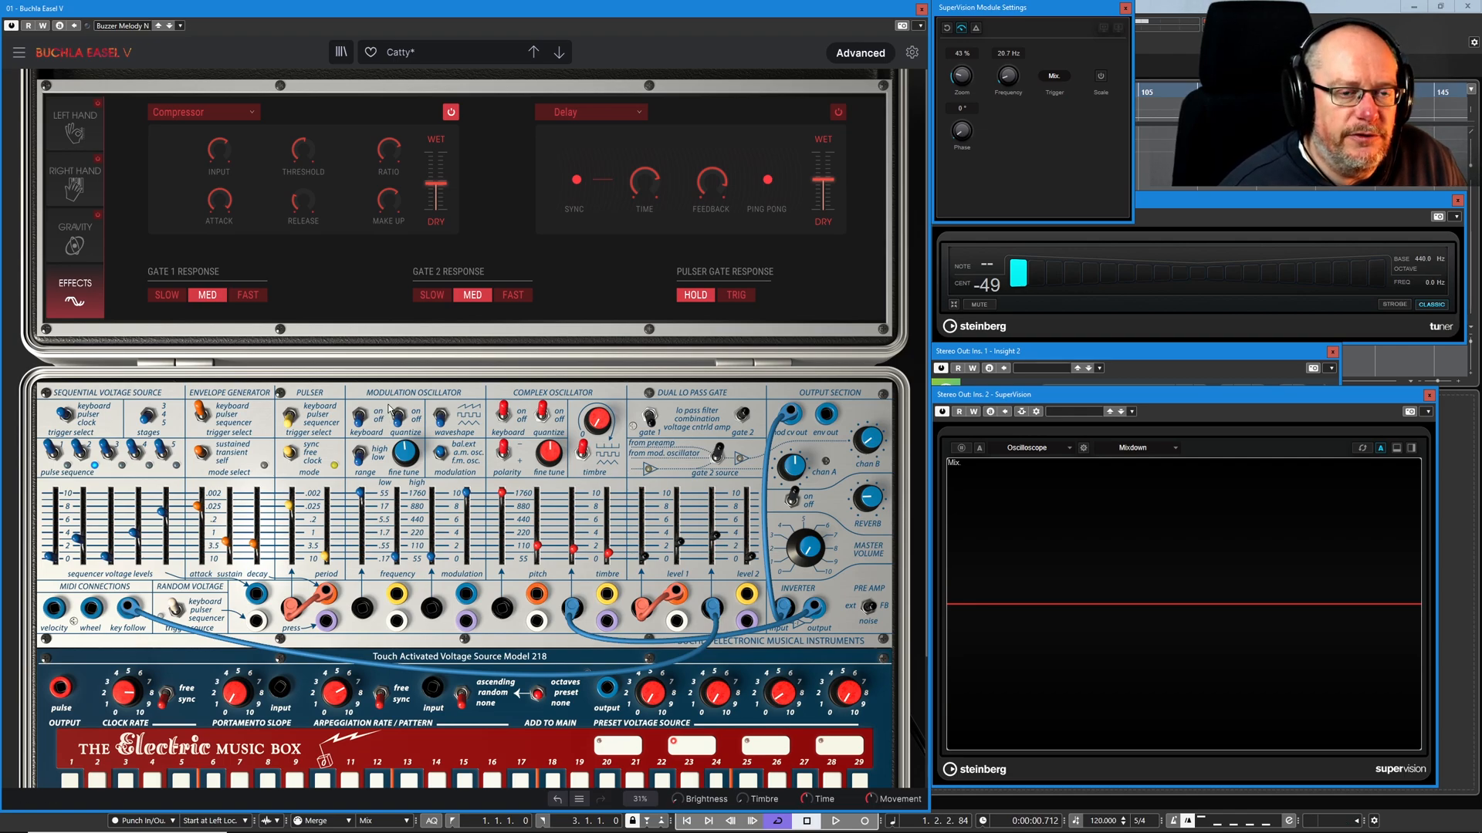
{"action": "left_click_drag", "start_coordinate": [812, 556], "coordinate": [813, 540]}
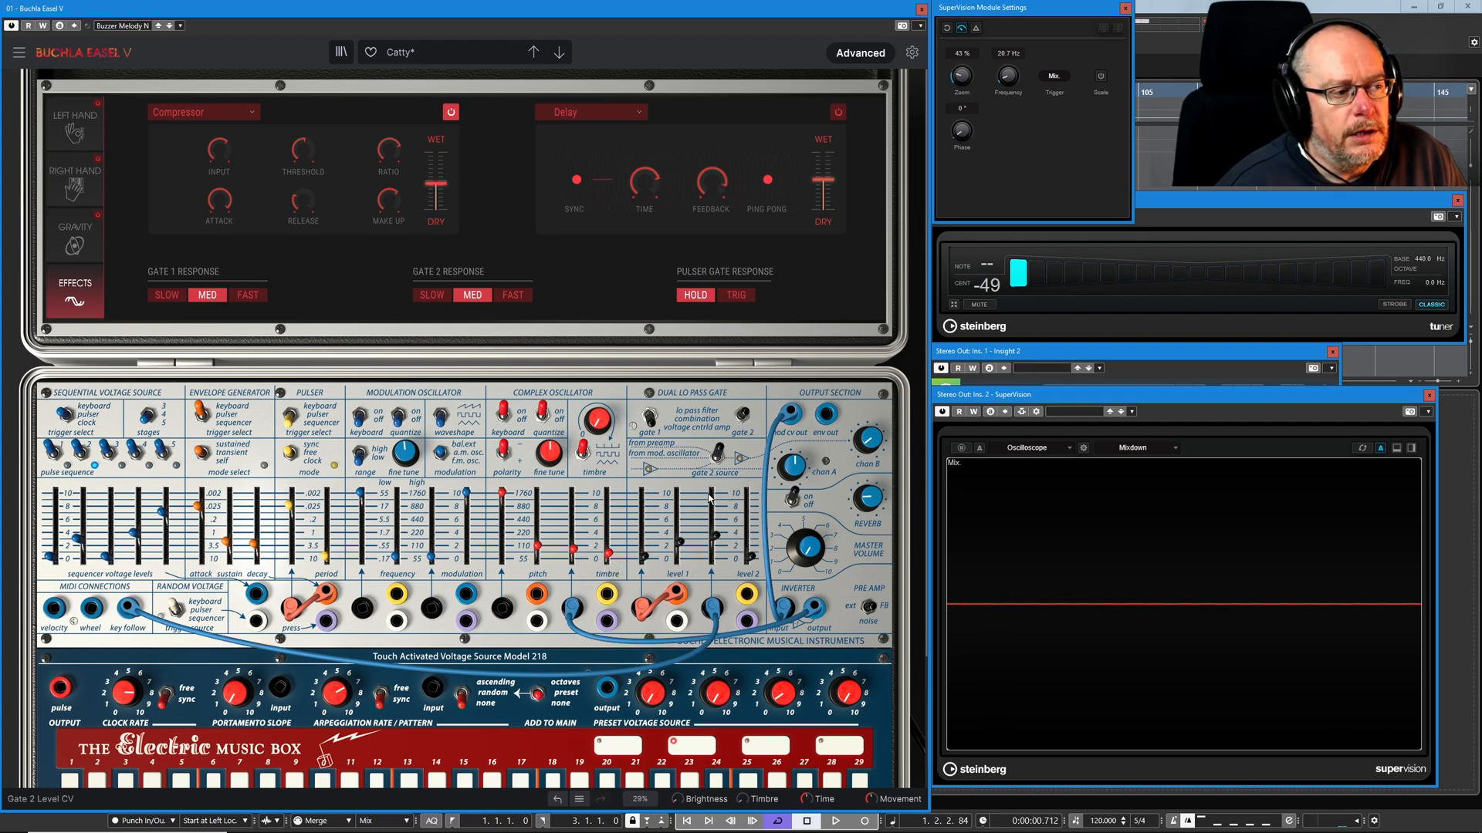
{"action": "left_click_drag", "start_coordinate": [806, 549], "coordinate": [806, 529]}
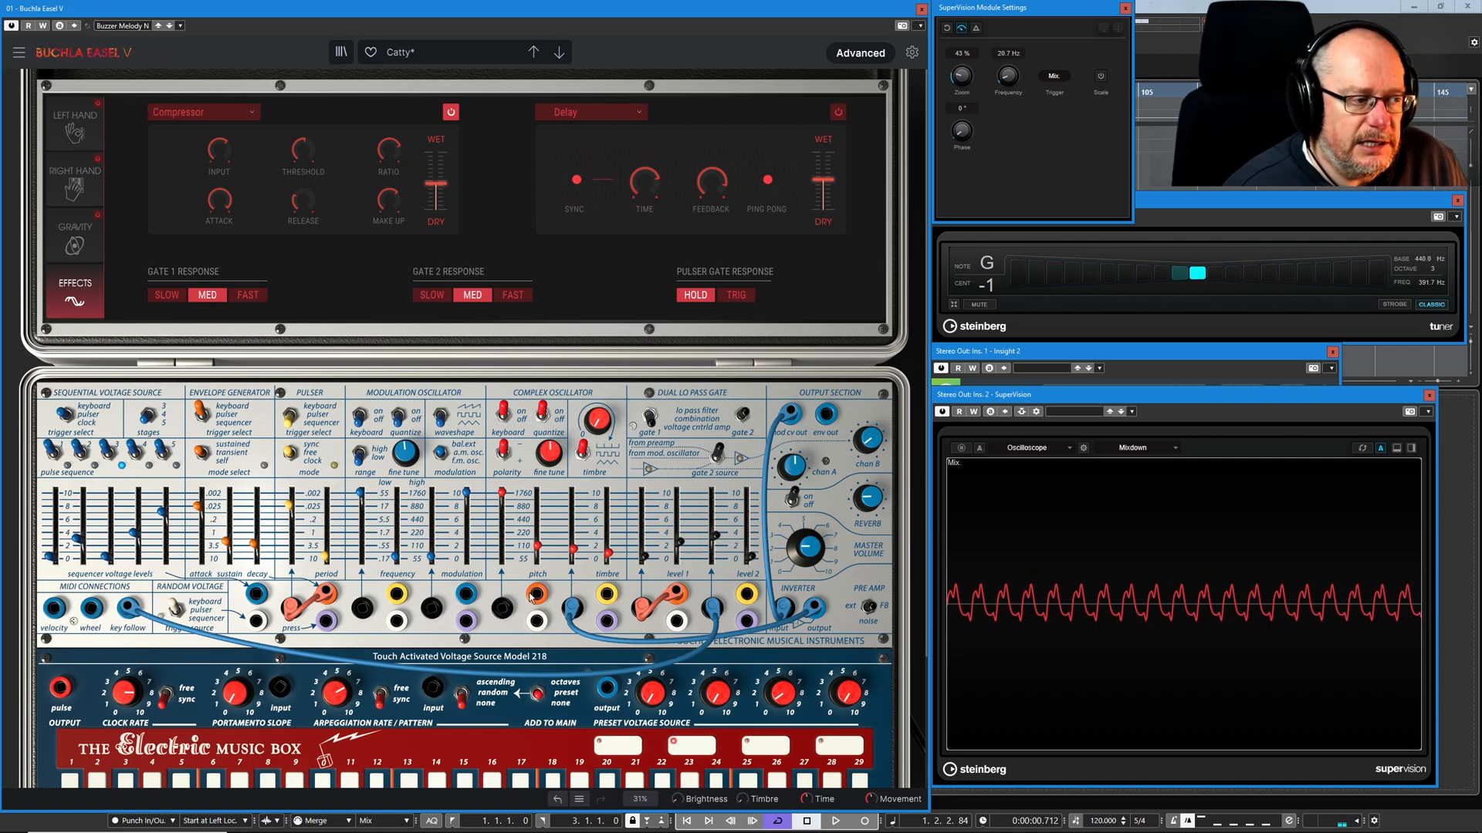
Step: Patch the mod CV output straight into the complex oscillator's timbre input, bypassing the inverter, and audition it with the master volume raised
{"action": "mouse_move", "coordinate": [581, 612]}
{"action": "left_mouse_down"}
{"action": "mouse_move", "coordinate": [574, 660]}
{"action": "mouse_move", "coordinate": [579, 608]}
{"action": "left_mouse_up"}
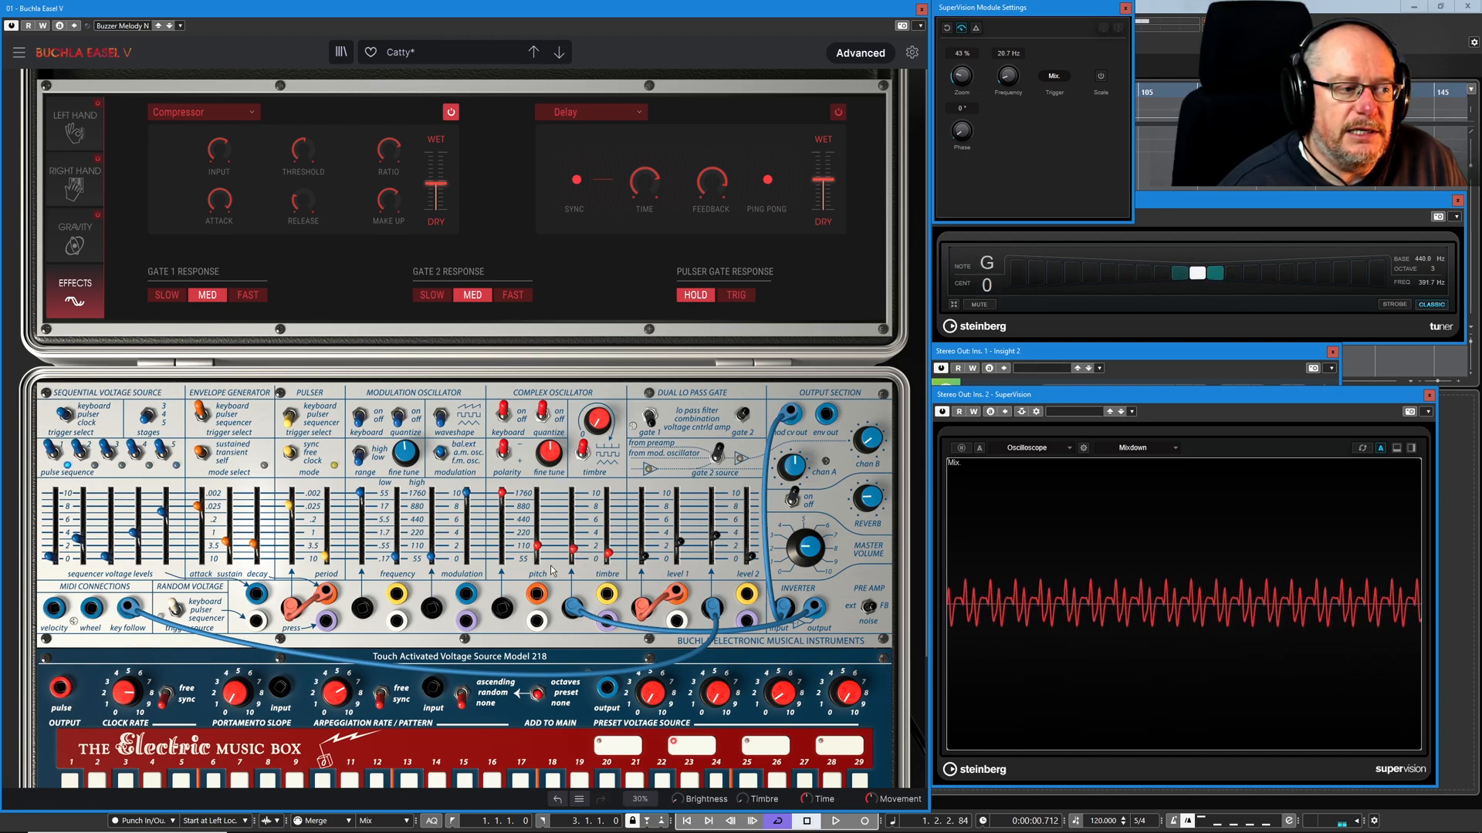
{"action": "mouse_move", "coordinate": [572, 610]}
{"action": "left_mouse_down"}
{"action": "mouse_move", "coordinate": [784, 610]}
{"action": "mouse_move", "coordinate": [572, 615]}
{"action": "left_mouse_up"}
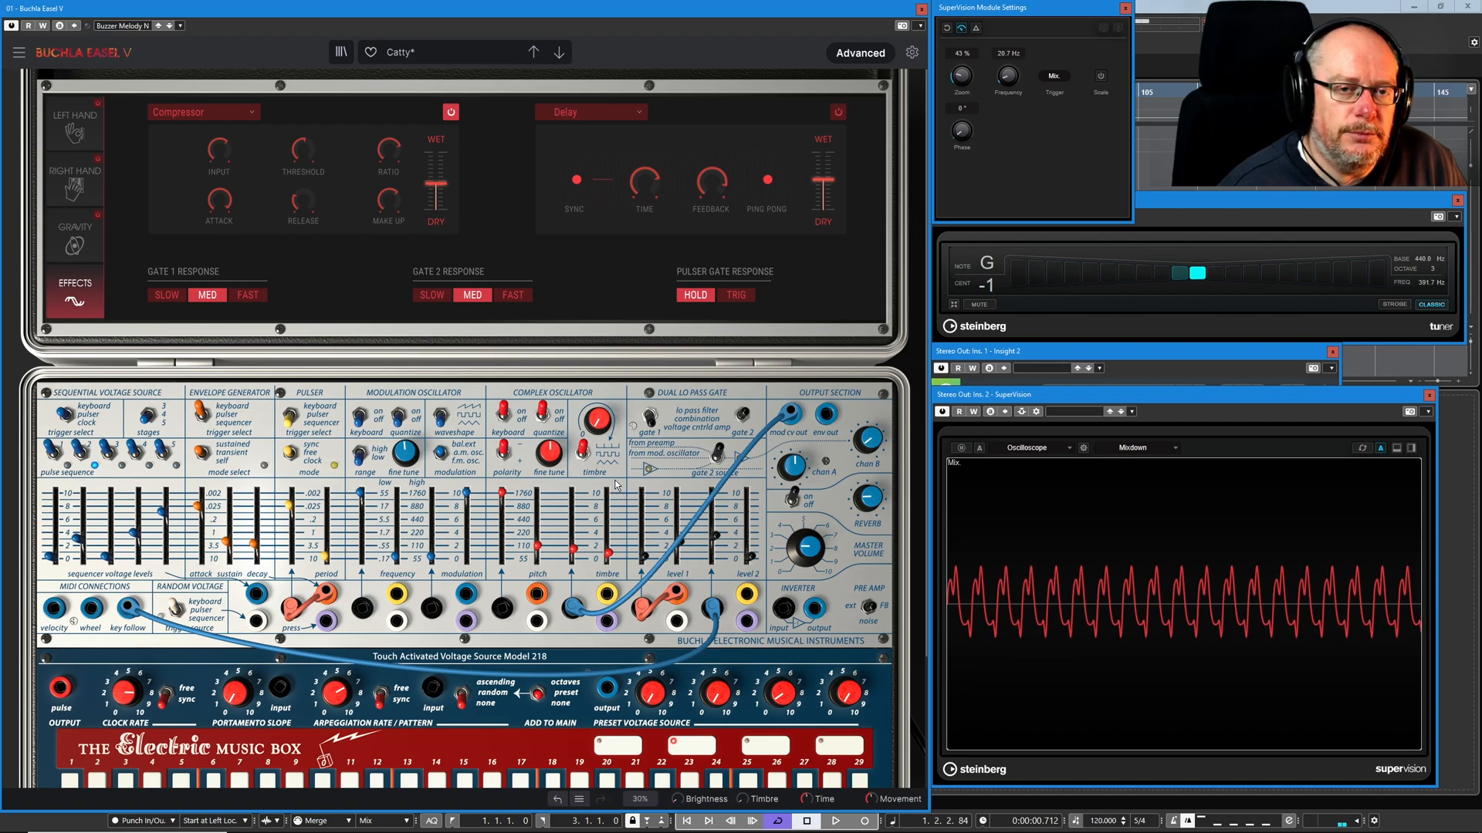
{"action": "left_click_drag", "start_coordinate": [805, 544], "coordinate": [805, 549]}
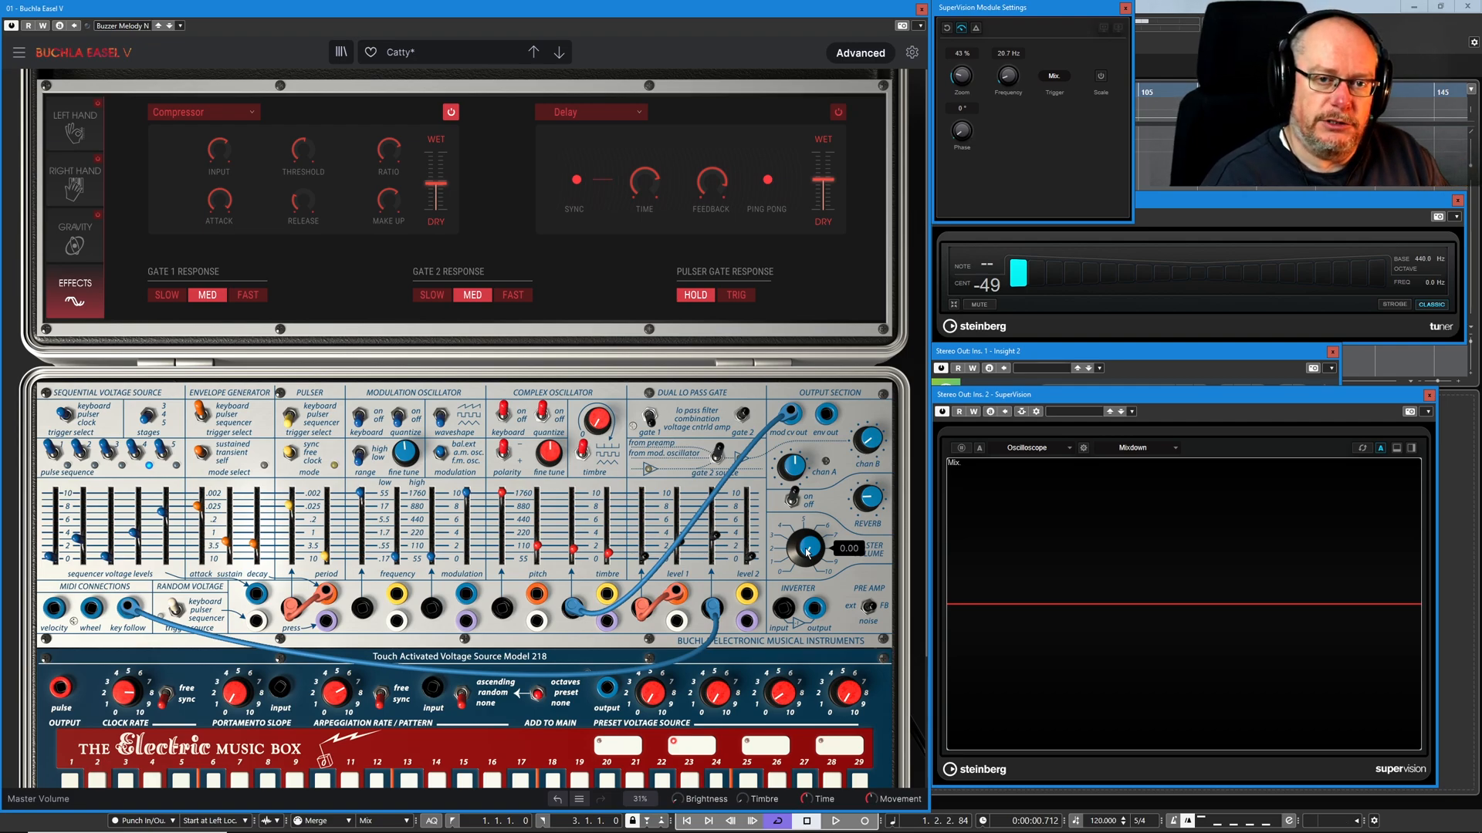
{"action": "left_click_drag", "start_coordinate": [807, 551], "coordinate": [807, 531]}
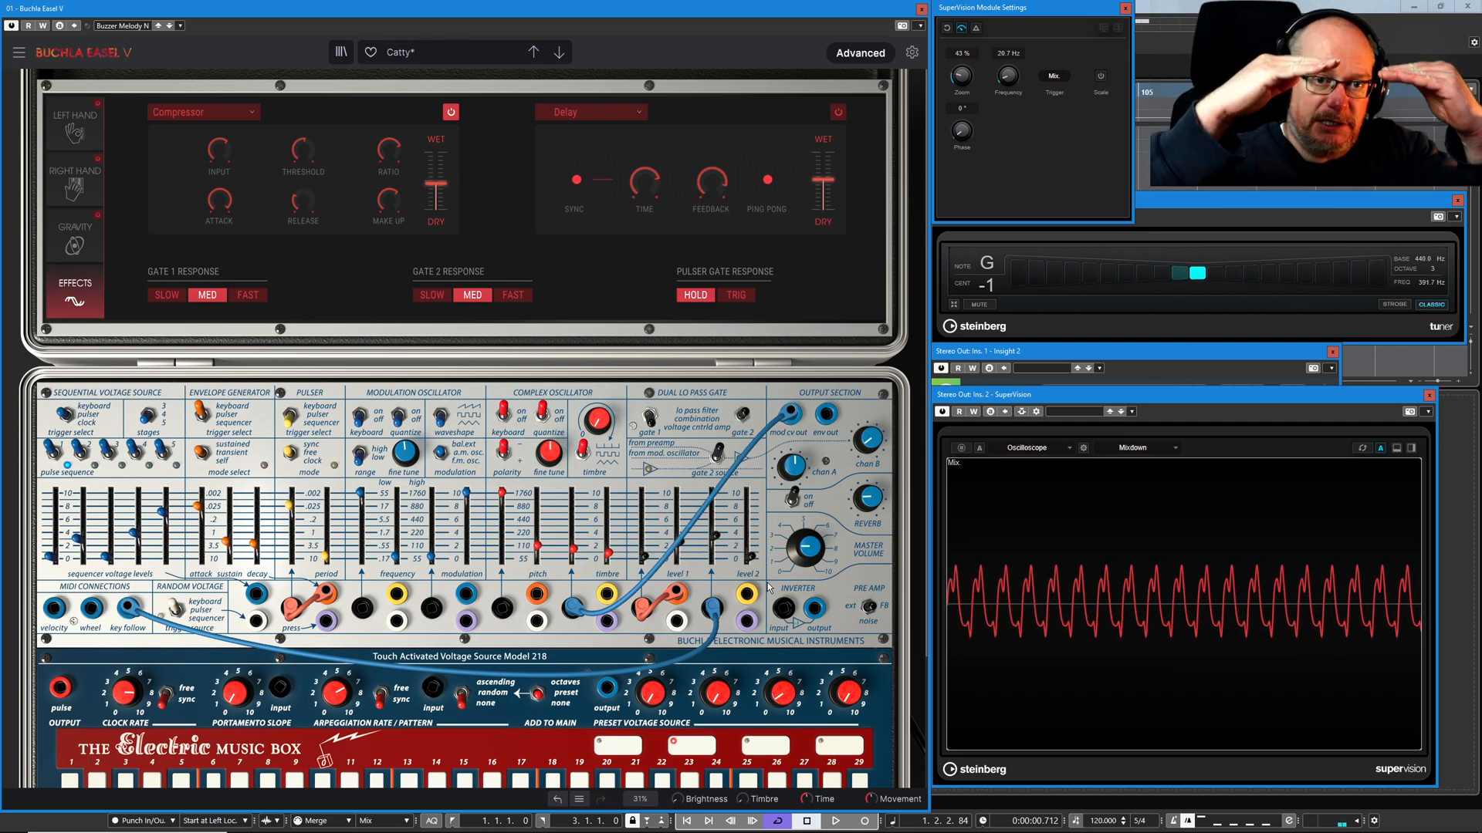
Step: Route the mod CV output back through the inverter into the timbre input and audition it with the master volume at about 0.23
{"action": "mouse_move", "coordinate": [592, 615]}
{"action": "left_mouse_down"}
{"action": "mouse_move", "coordinate": [760, 532]}
{"action": "mouse_move", "coordinate": [793, 613]}
{"action": "mouse_move", "coordinate": [575, 610]}
{"action": "left_mouse_up"}
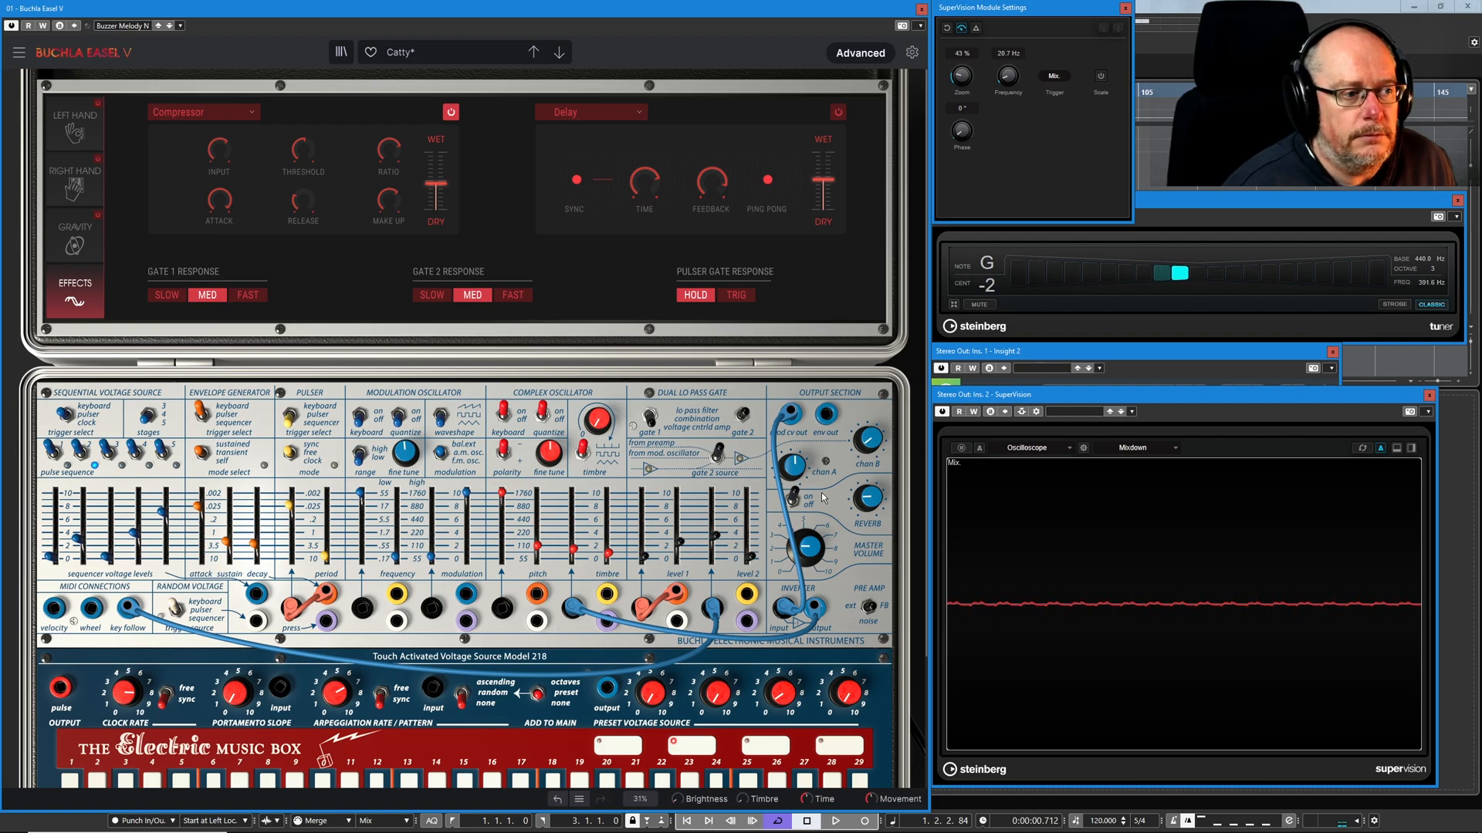
{"action": "left_click_drag", "start_coordinate": [808, 550], "coordinate": [808, 543]}
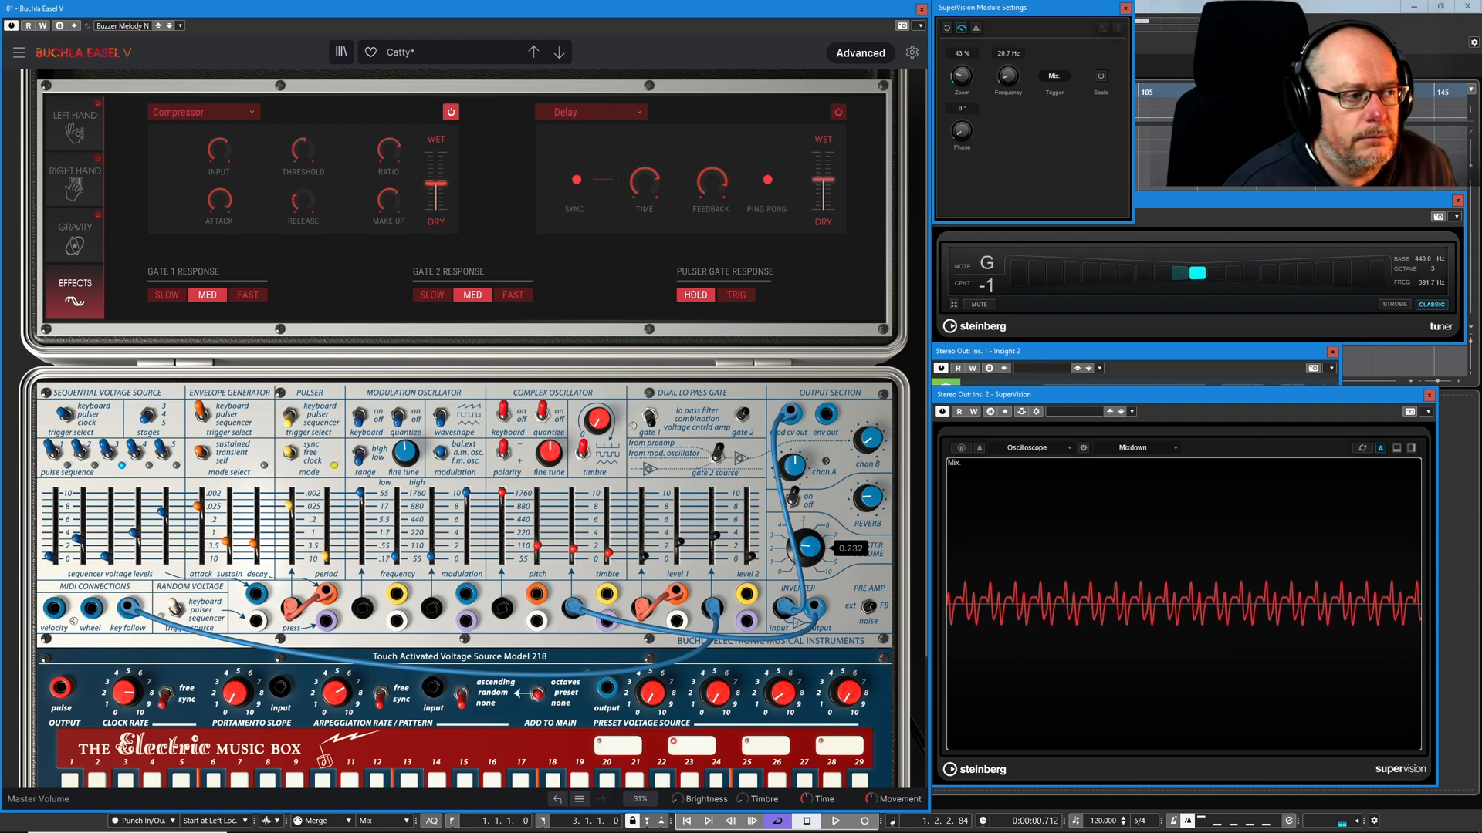
{"action": "mouse_move", "coordinate": [592, 429]}
{"action": "left_click_drag", "start_coordinate": [806, 543], "coordinate": [805, 552]}
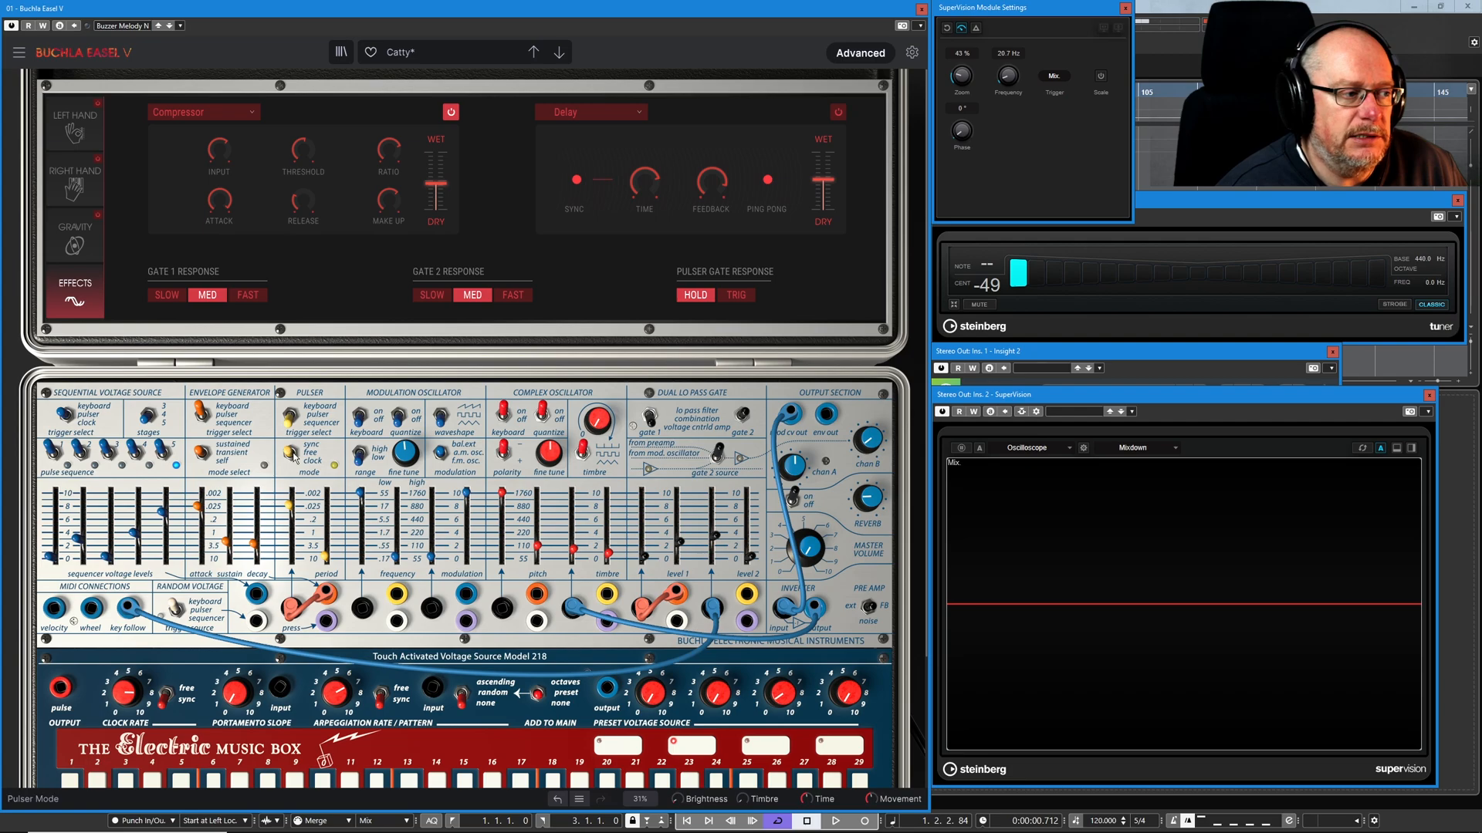
Step: Patch the blue sequencer jack into the modulation oscillator's frequency input, unplug it again, and raise the master volume
{"action": "left_click_drag", "start_coordinate": [469, 598], "coordinate": [363, 609]}
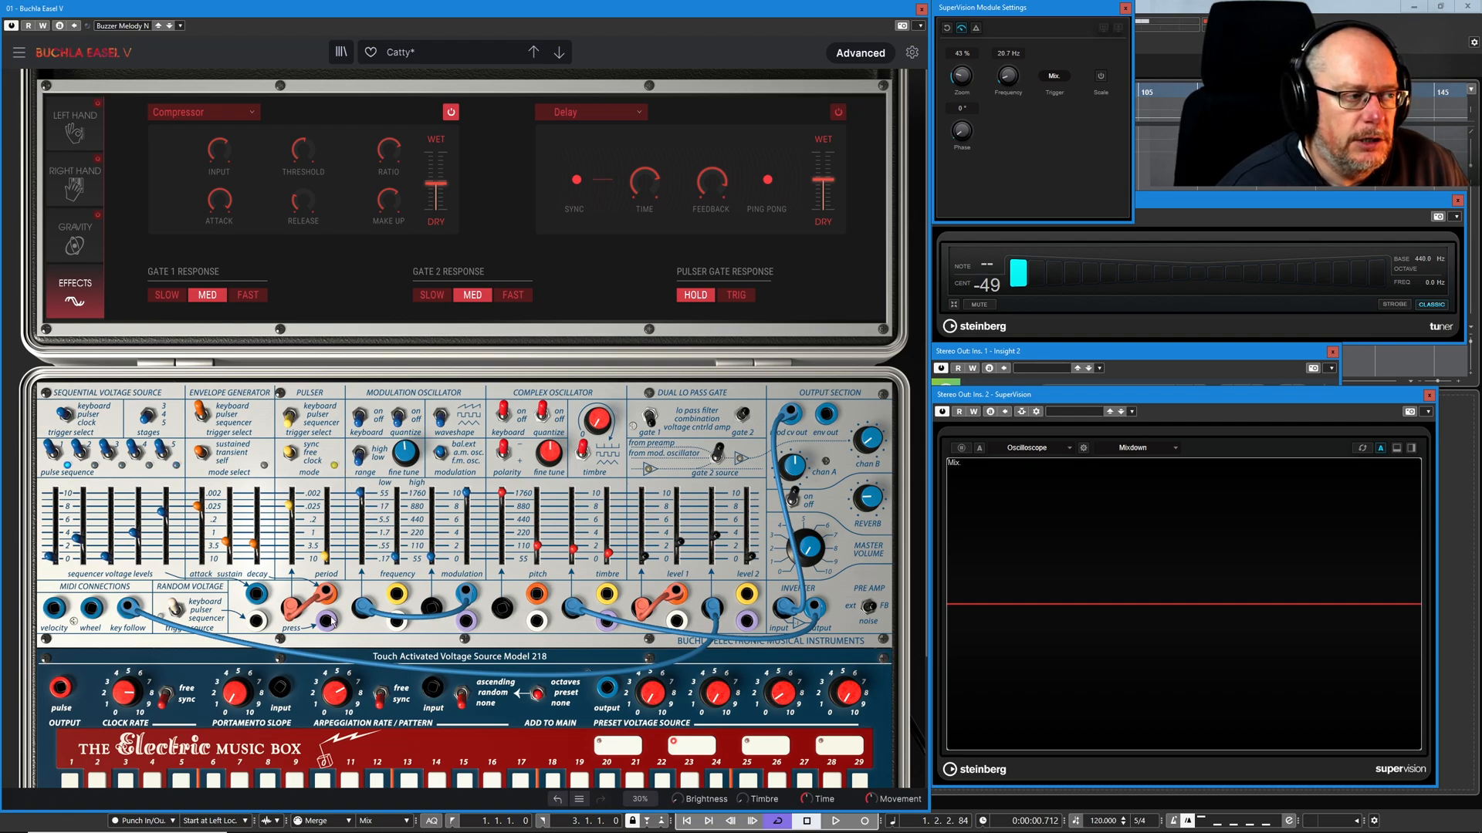
{"action": "left_click_drag", "start_coordinate": [361, 609], "coordinate": [417, 590]}
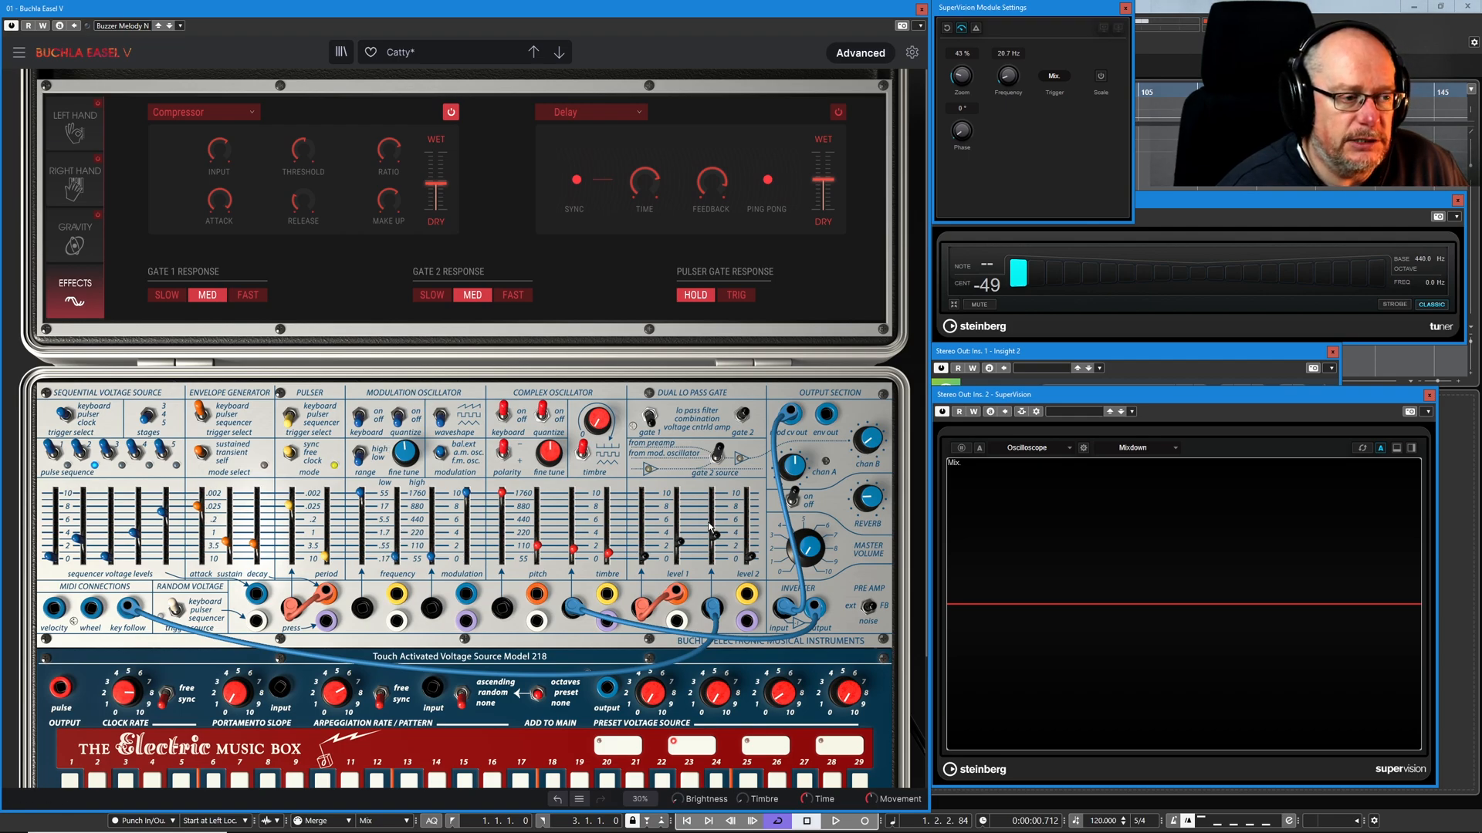
{"action": "mouse_move", "coordinate": [809, 548]}
{"action": "left_click_drag", "start_coordinate": [809, 548], "coordinate": [810, 505]}
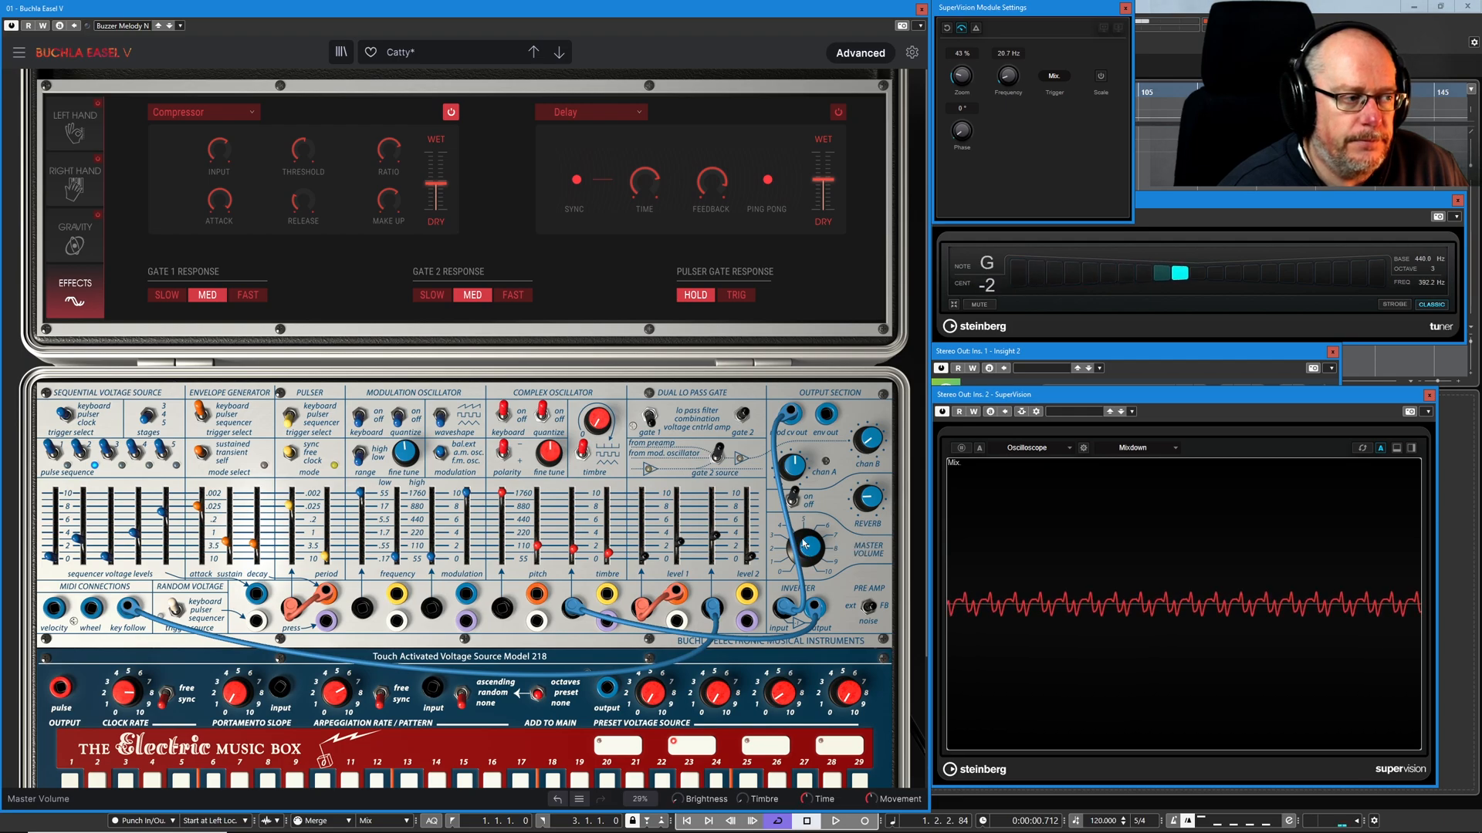
Step: Sweep the modulation oscillator's frequency slider through about 0.59, and repatch the blue sequencer jack to its frequency input
{"action": "left_click_drag", "start_coordinate": [395, 559], "coordinate": [395, 518]}
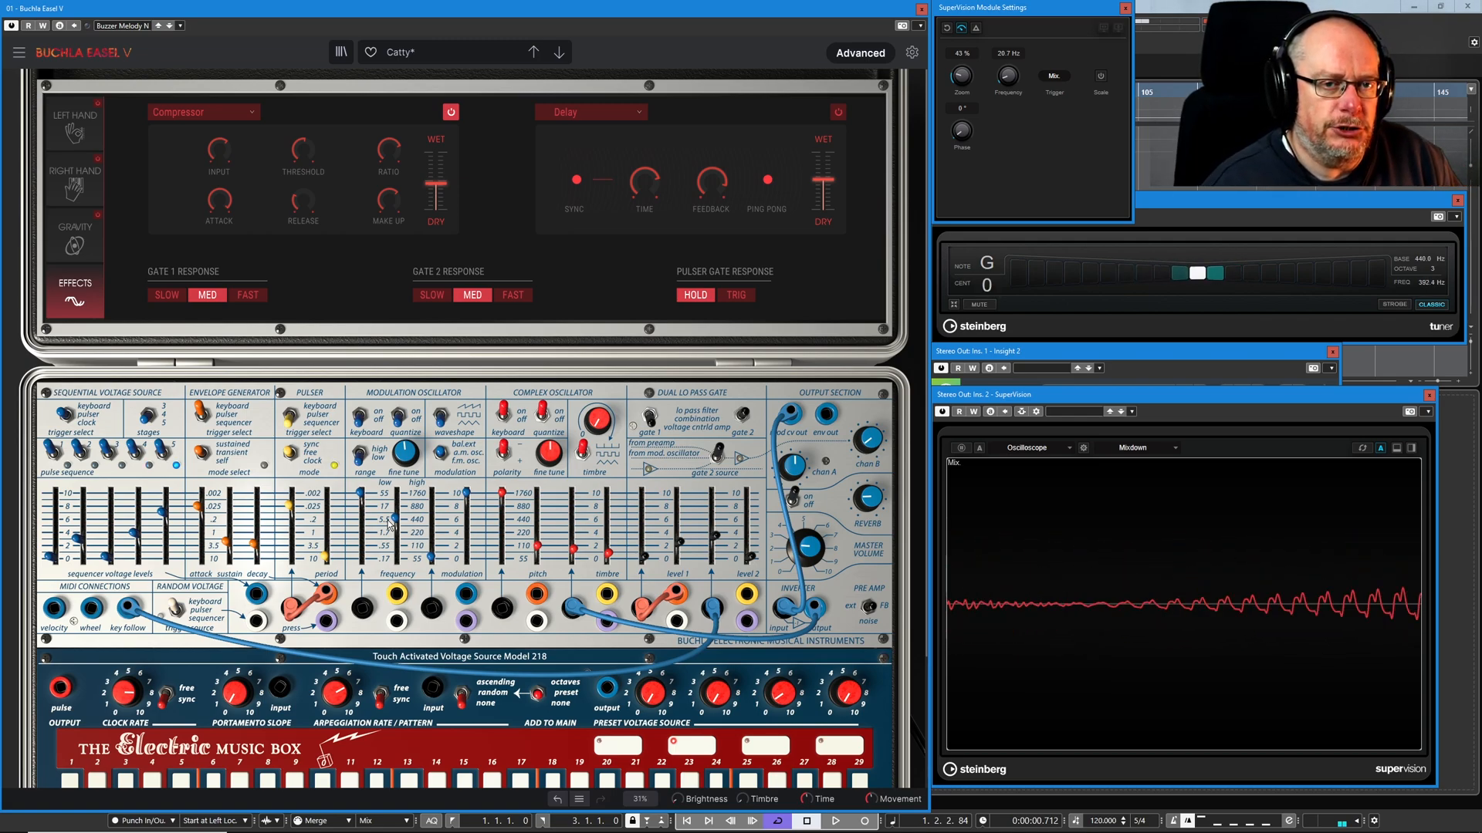
{"action": "mouse_move", "coordinate": [396, 520]}
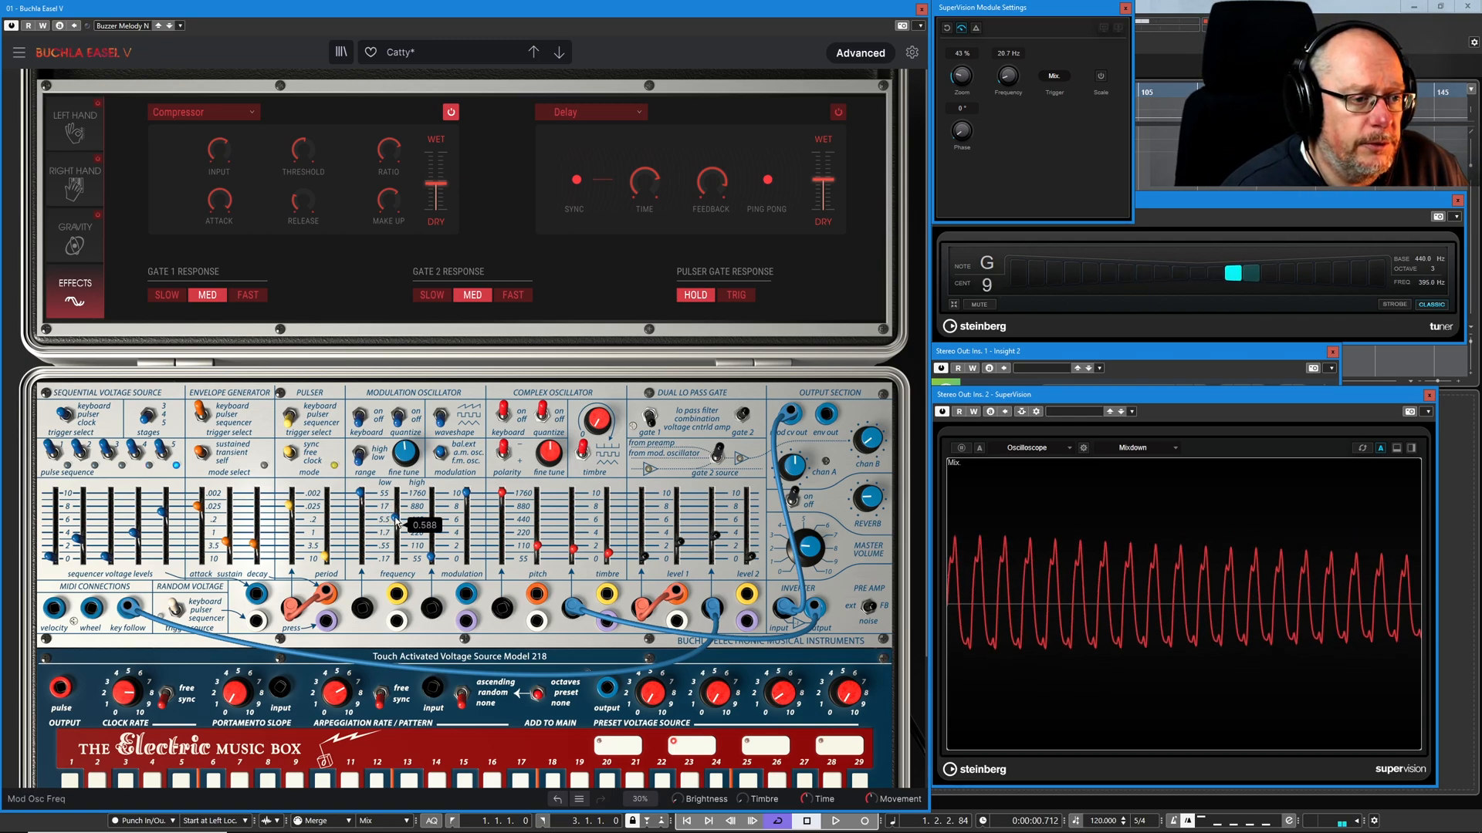
{"action": "left_click_drag", "start_coordinate": [395, 520], "coordinate": [395, 506]}
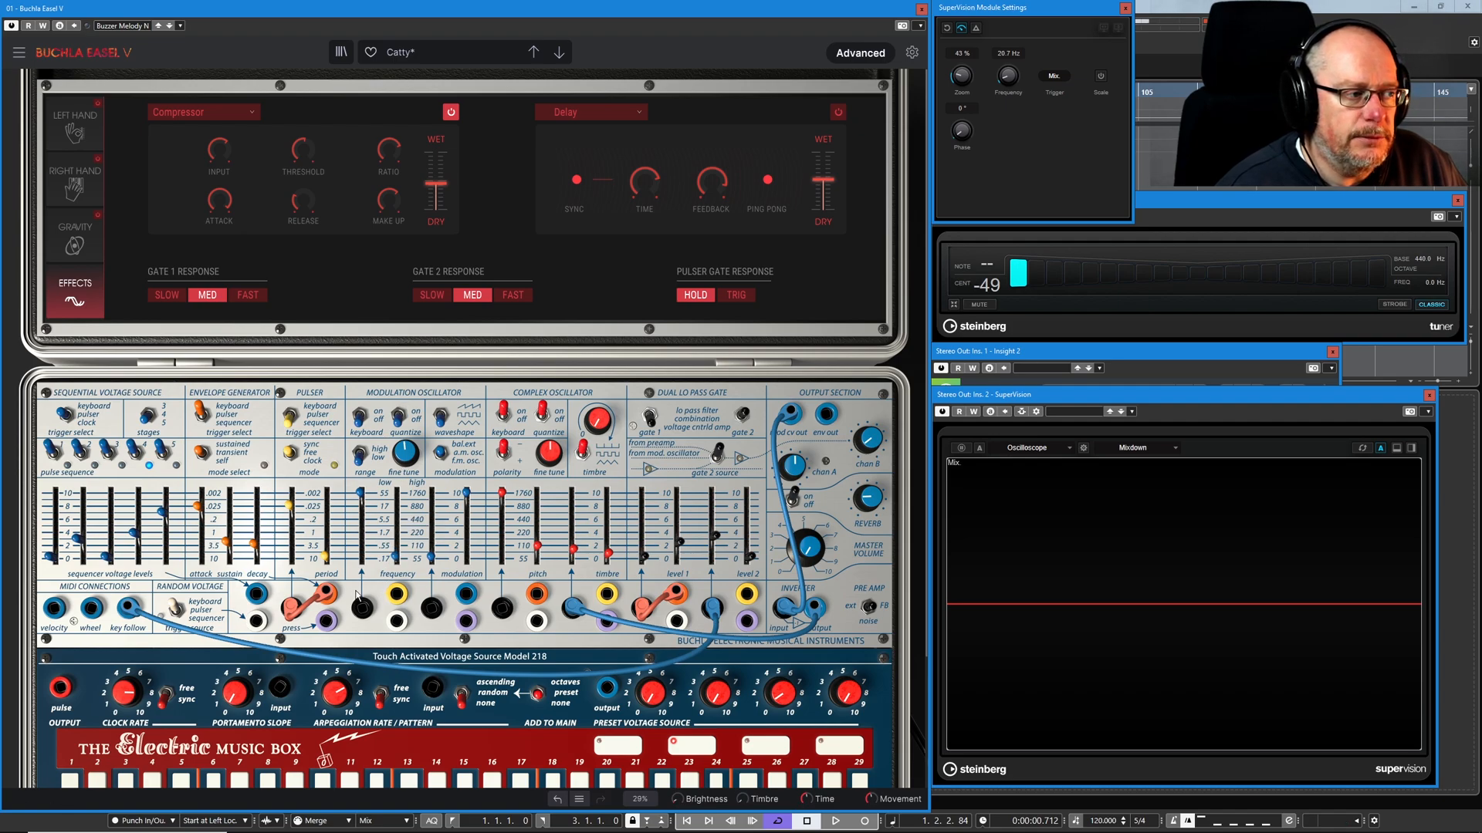
{"action": "left_click_drag", "start_coordinate": [467, 599], "coordinate": [362, 607]}
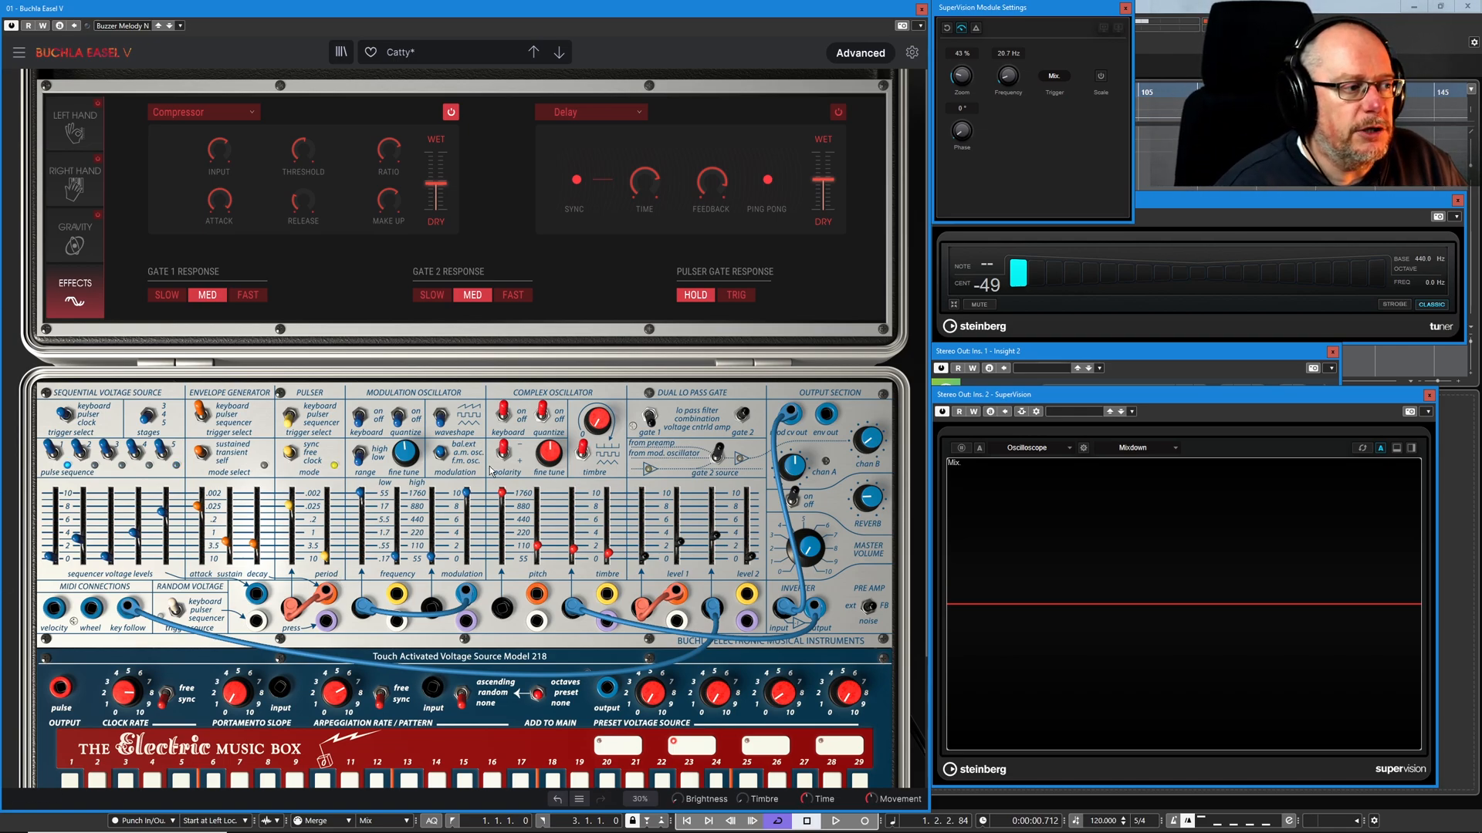
Step: Reload the Catty preset and switch off its Left Hand and Gravity modulators and the Delay effect
{"action": "left_click", "coordinate": [539, 54]}
{"action": "left_click", "coordinate": [535, 54]}
{"action": "left_click", "coordinate": [98, 104]}
{"action": "left_click", "coordinate": [98, 215]}
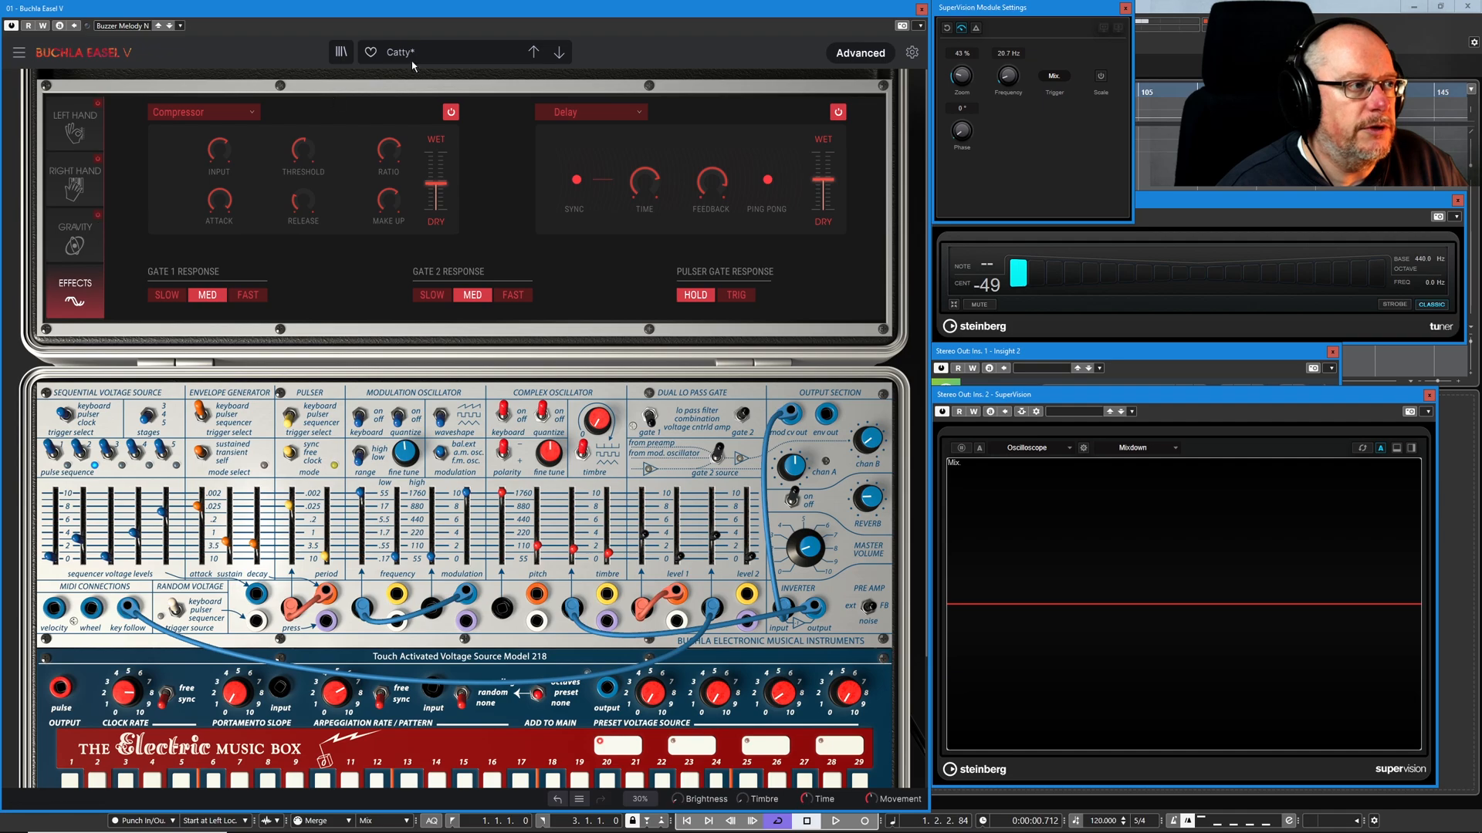
{"action": "left_click", "coordinate": [838, 111]}
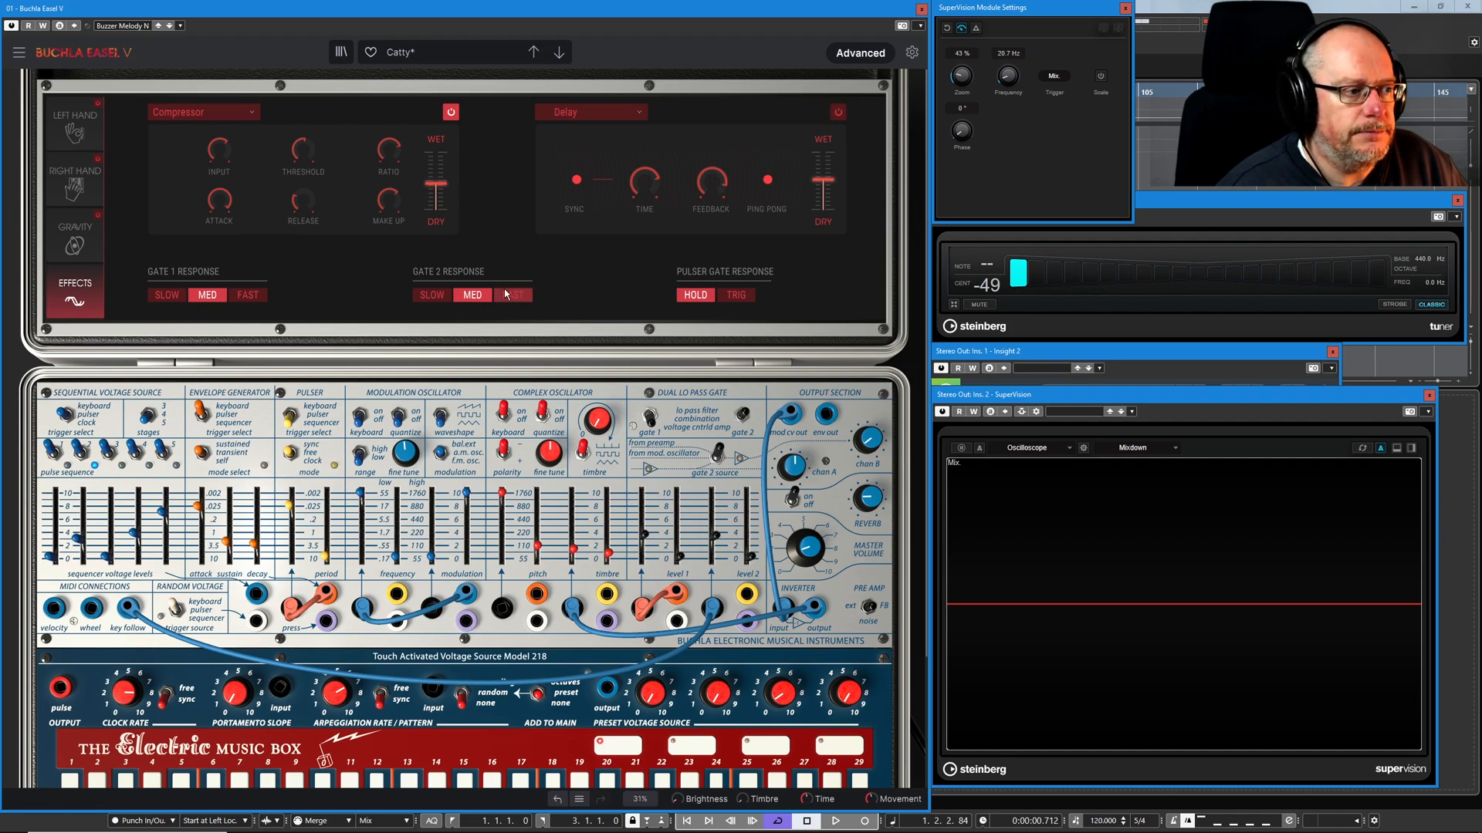
Step: Raise the Gate 1 level slider to about a quarter of its range and check the sequencer voltage sliders and the pulser period
{"action": "left_click_drag", "start_coordinate": [645, 535], "coordinate": [679, 540]}
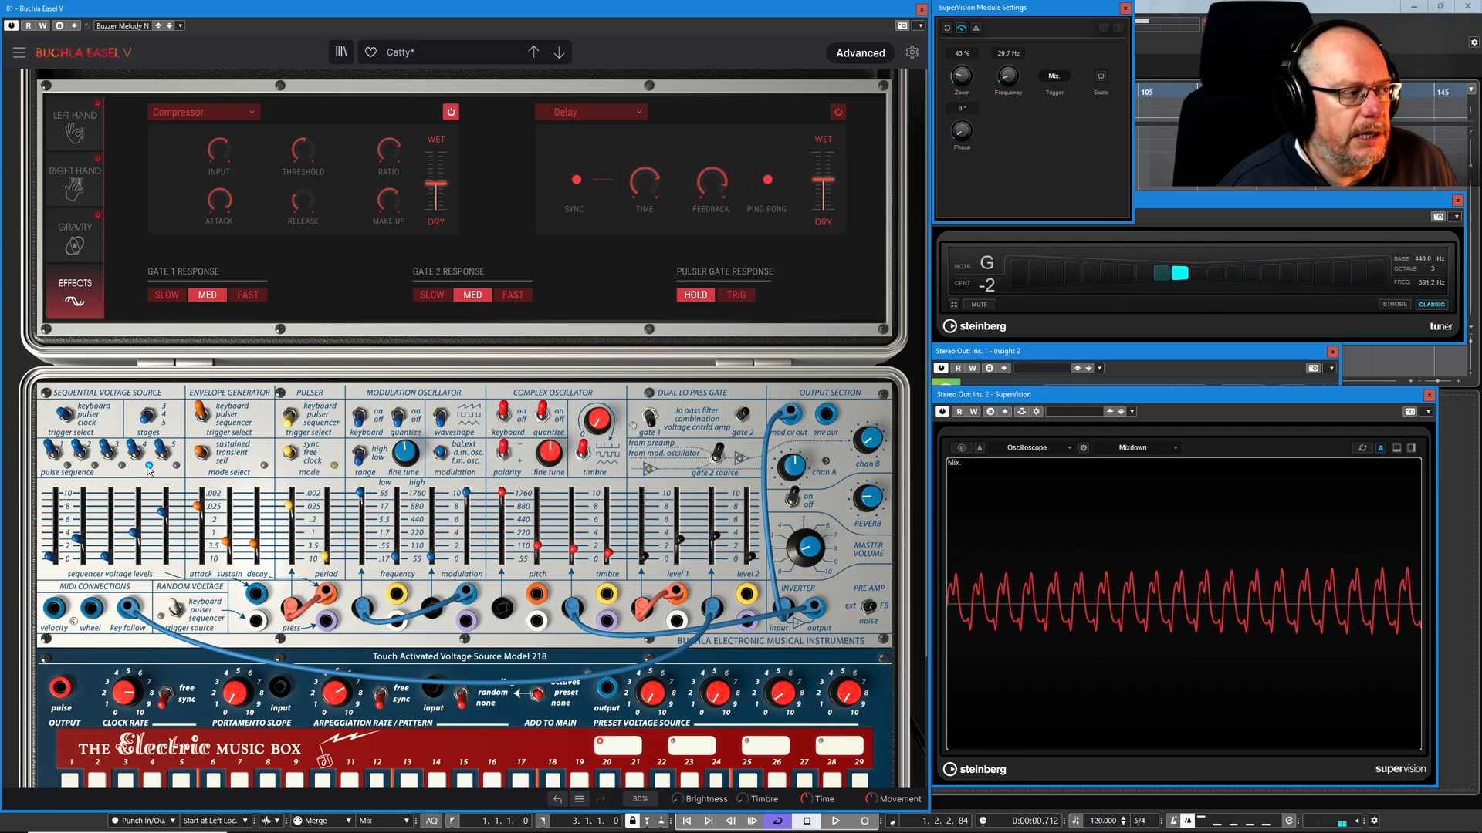
{"action": "mouse_move", "coordinate": [135, 538]}
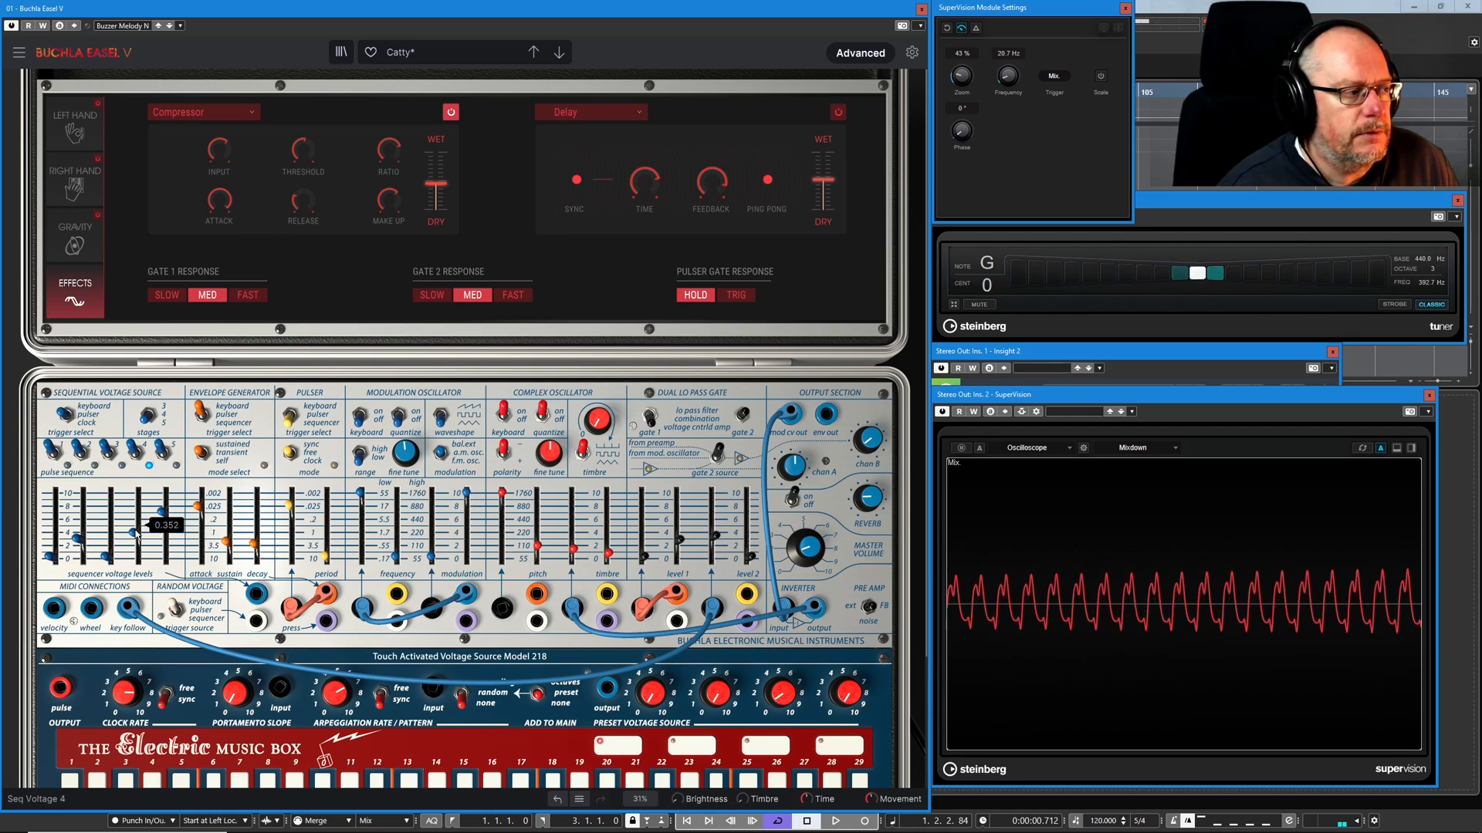
{"action": "mouse_move", "coordinate": [164, 515]}
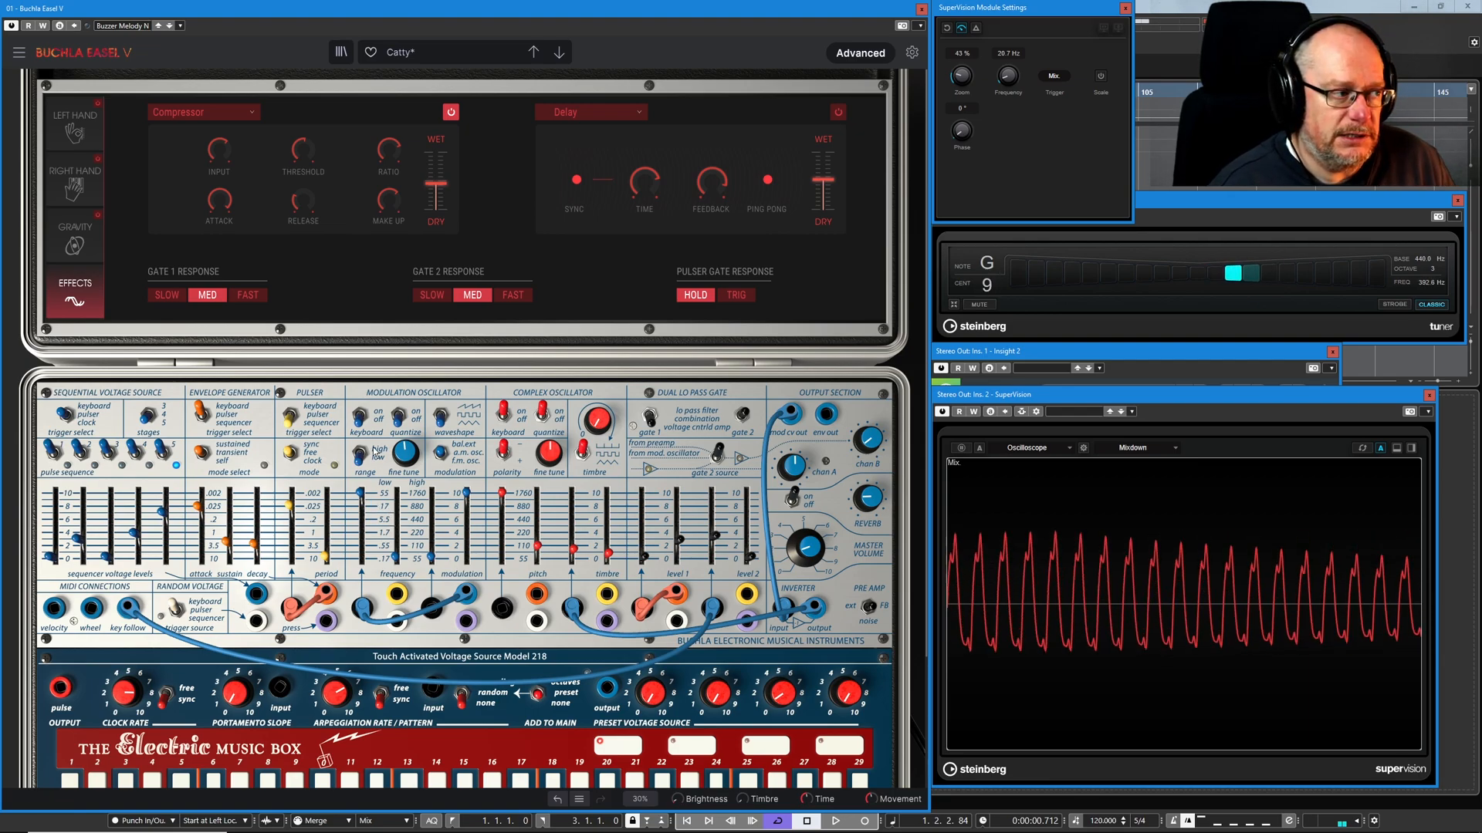
{"action": "mouse_move", "coordinate": [52, 562]}
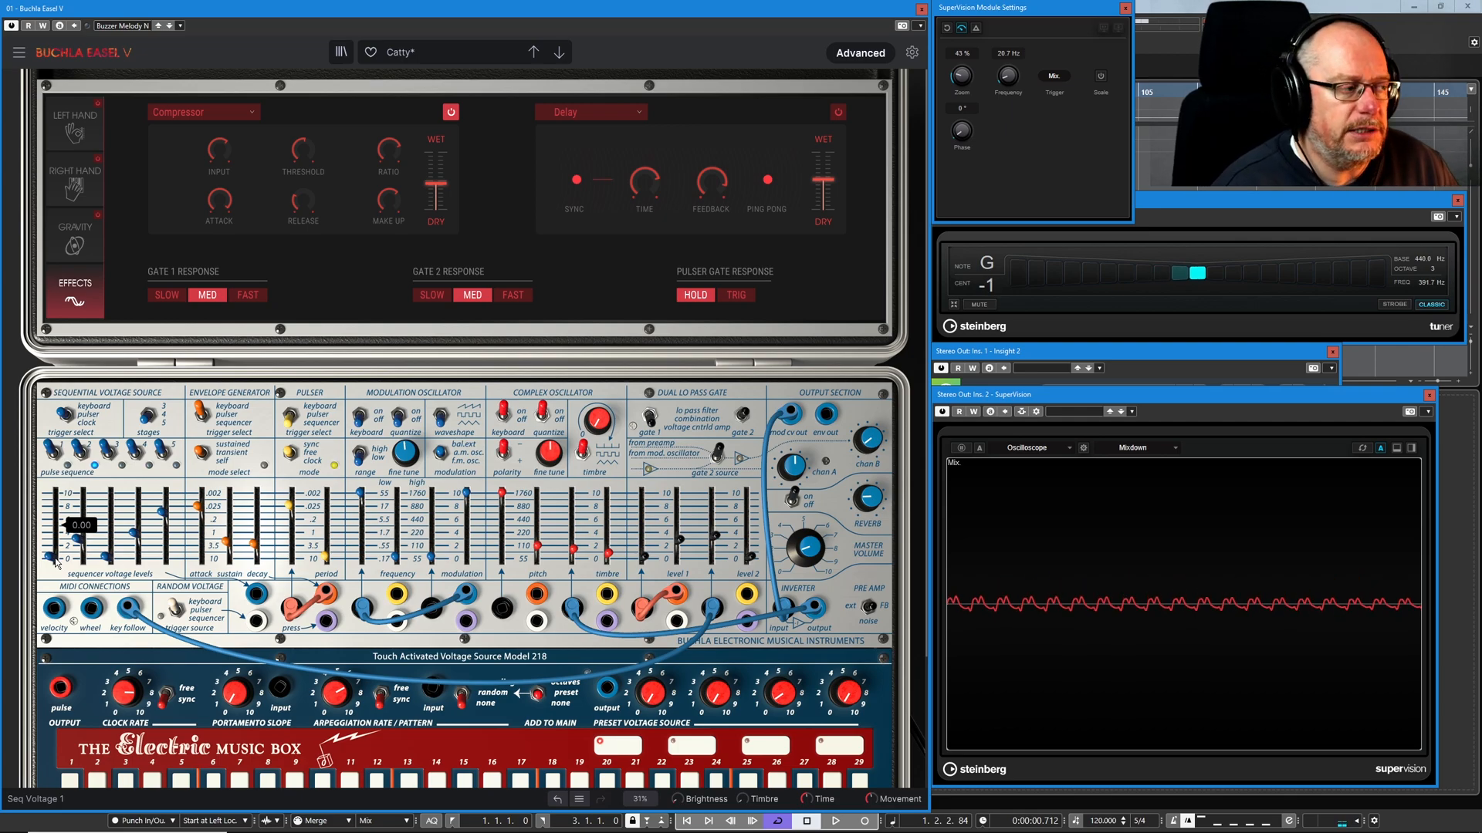
{"action": "mouse_move", "coordinate": [80, 542]}
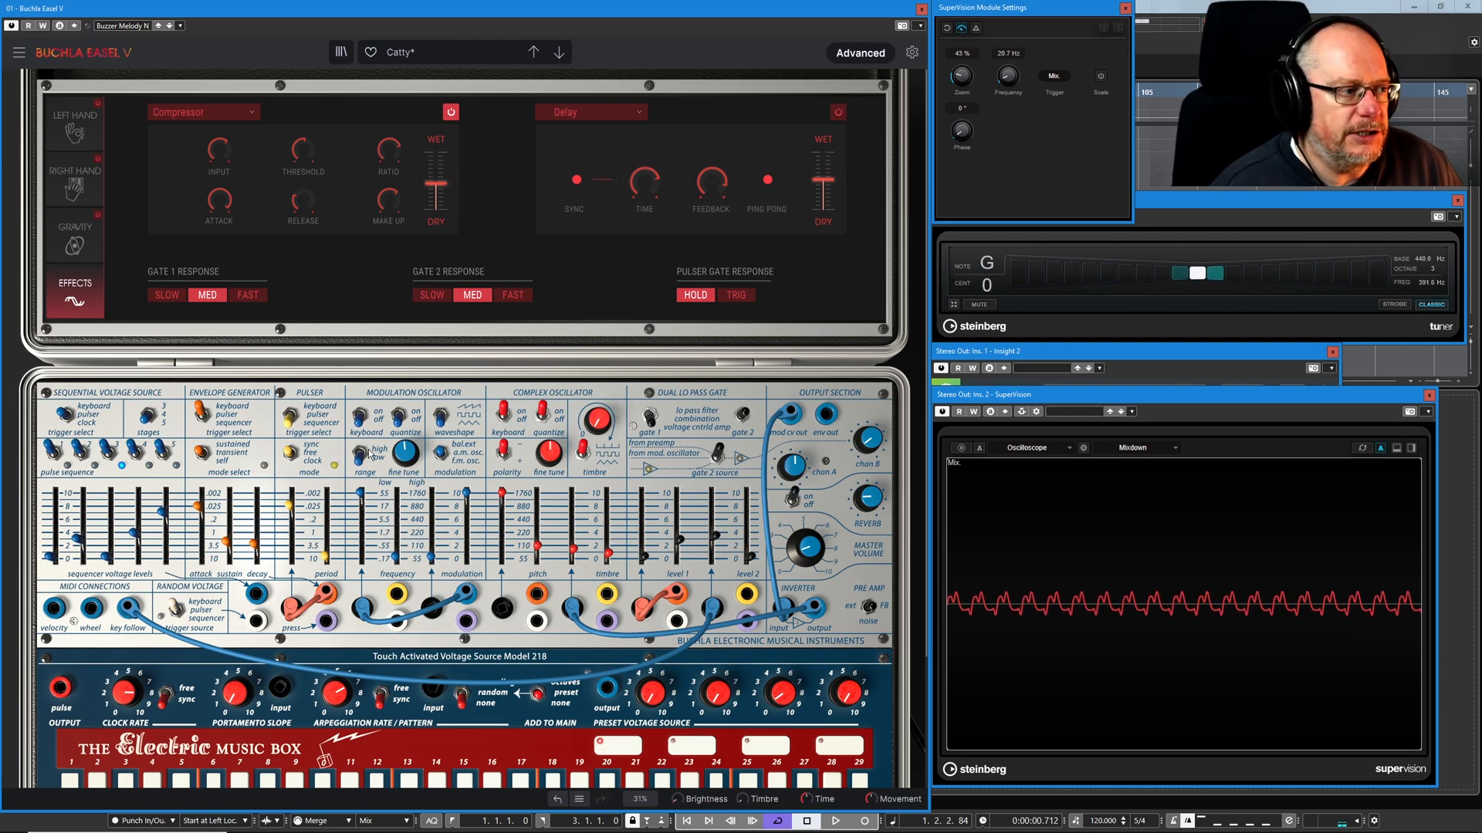
{"action": "mouse_move", "coordinate": [806, 550]}
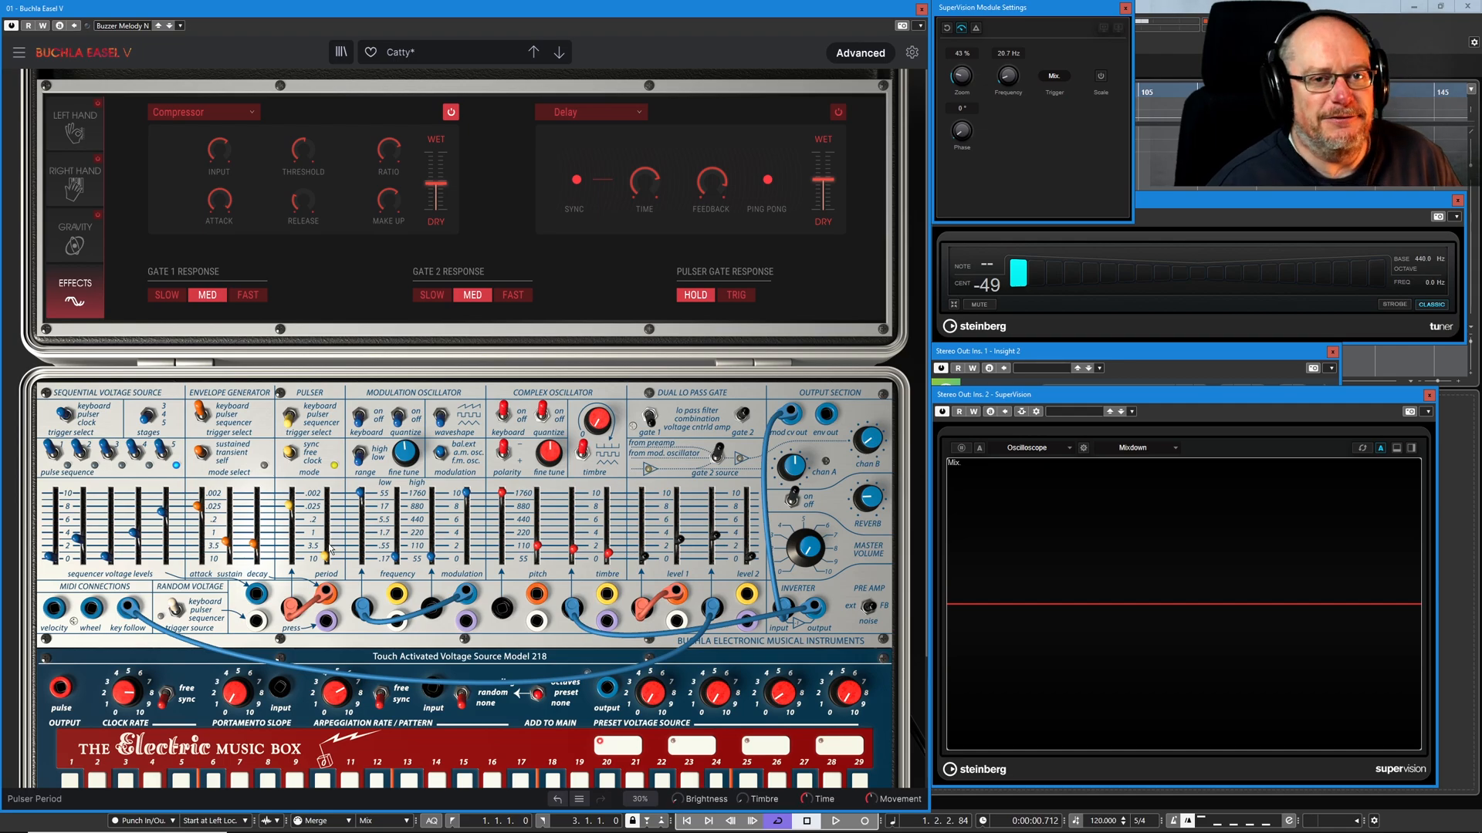
{"action": "mouse_move", "coordinate": [329, 550]}
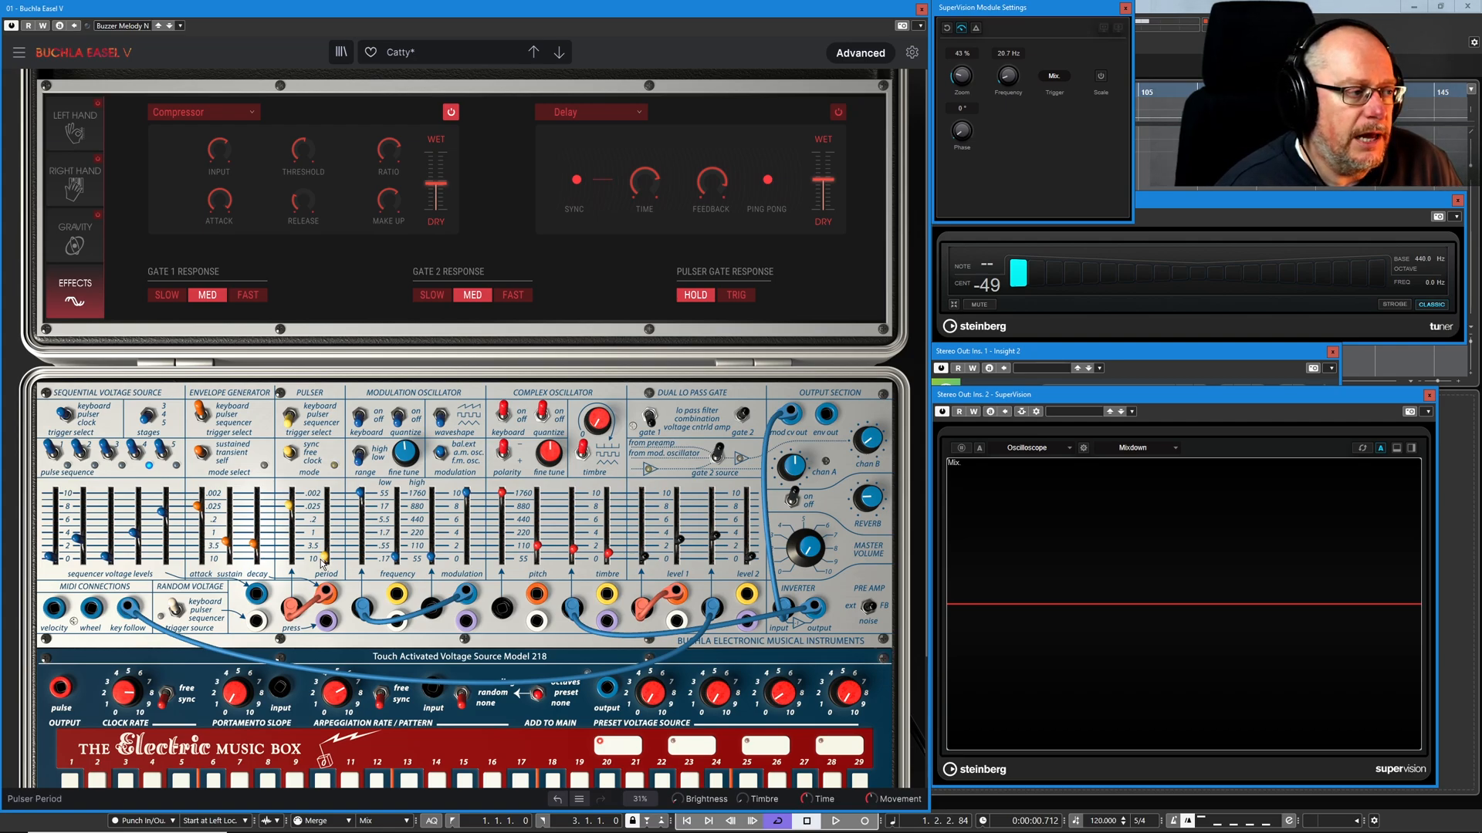
Step: Set the Gate 1 Level CV slider to about 0.328 and turn down the master volume
{"action": "mouse_move", "coordinate": [327, 560]}
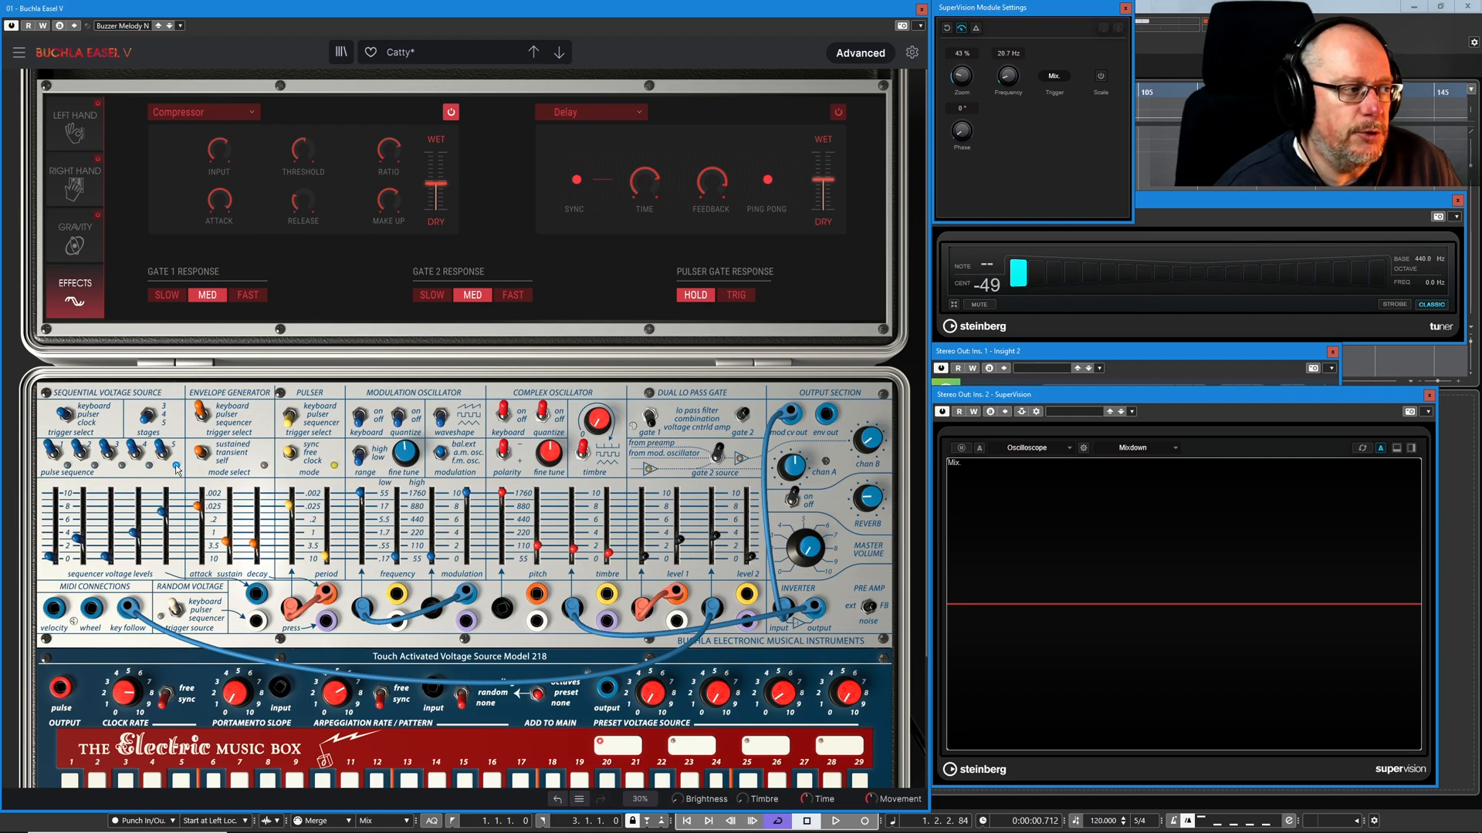
{"action": "left_click_drag", "start_coordinate": [817, 551], "coordinate": [817, 536]}
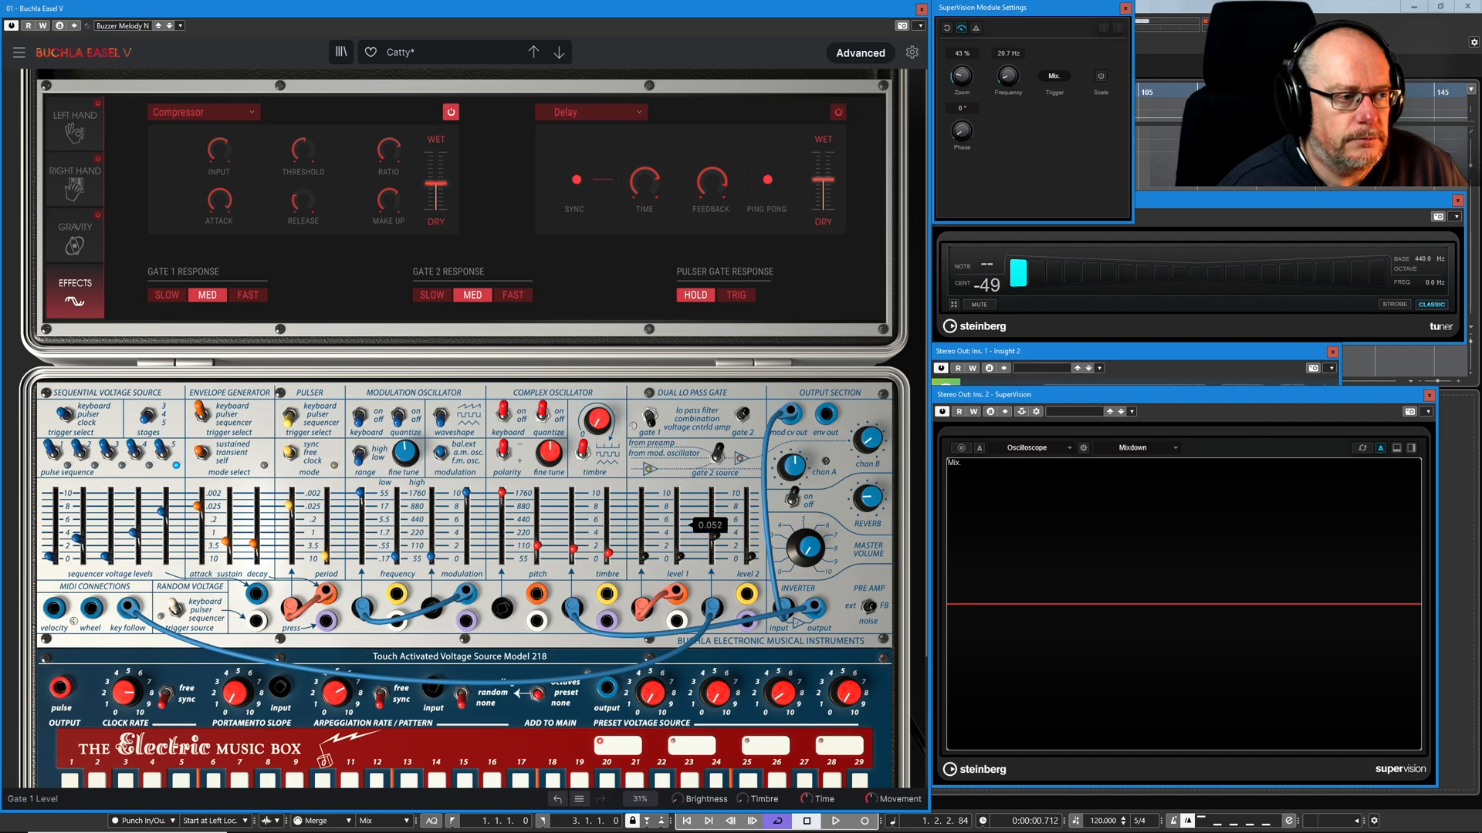
{"action": "left_click_drag", "start_coordinate": [644, 557], "coordinate": [643, 534]}
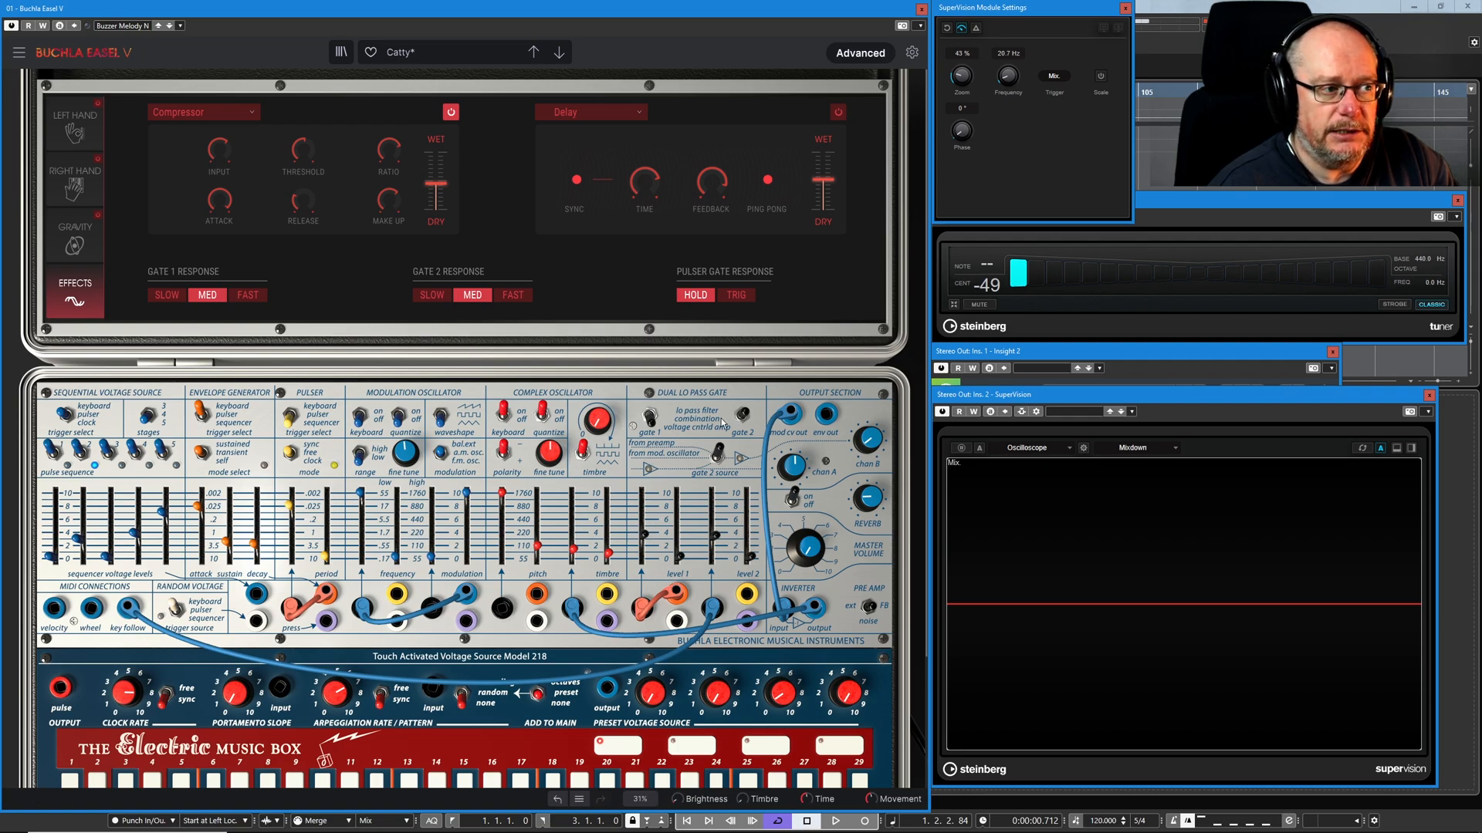
{"action": "mouse_move", "coordinate": [643, 532]}
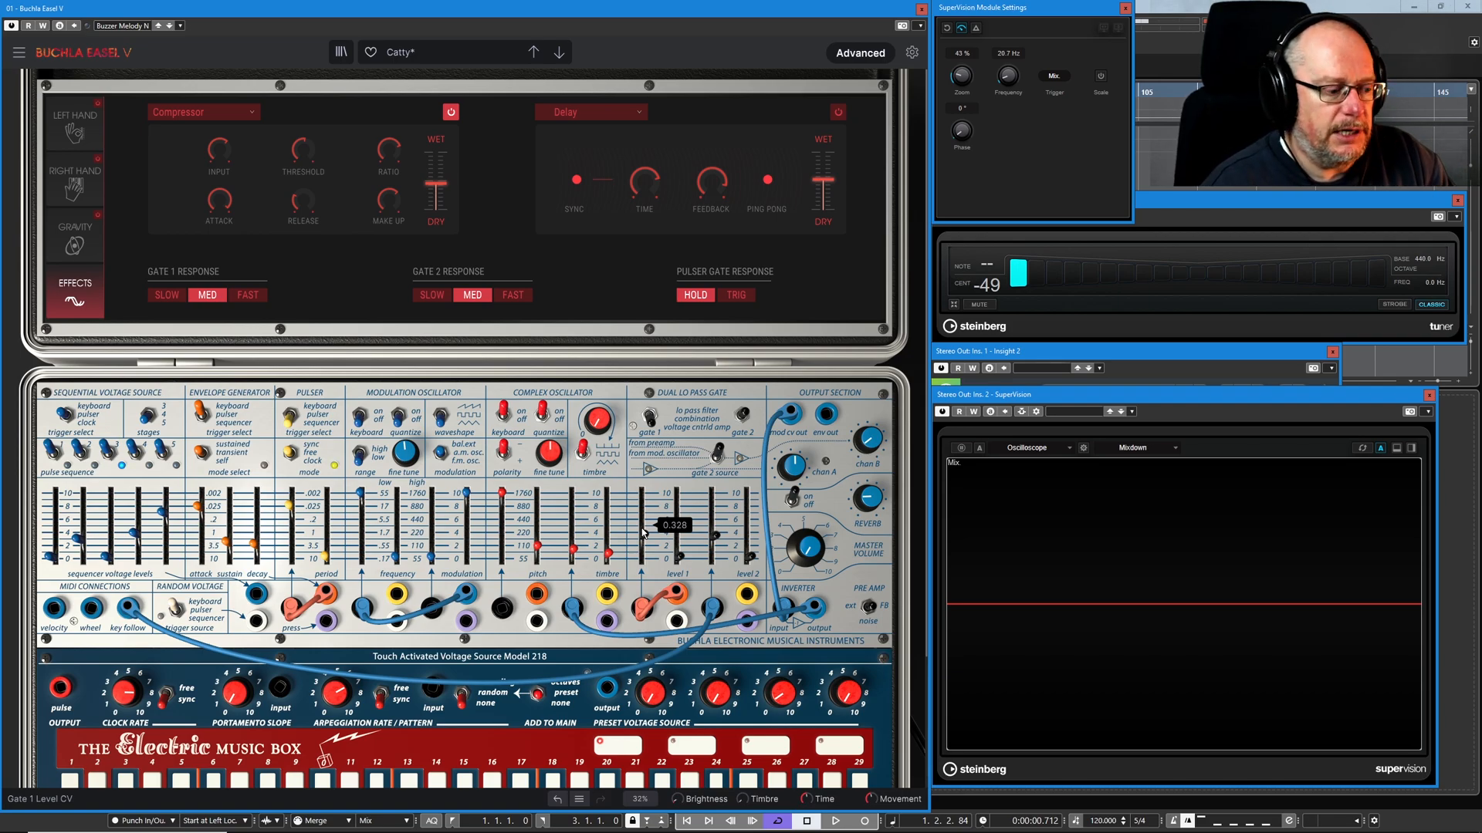
{"action": "mouse_move", "coordinate": [809, 555]}
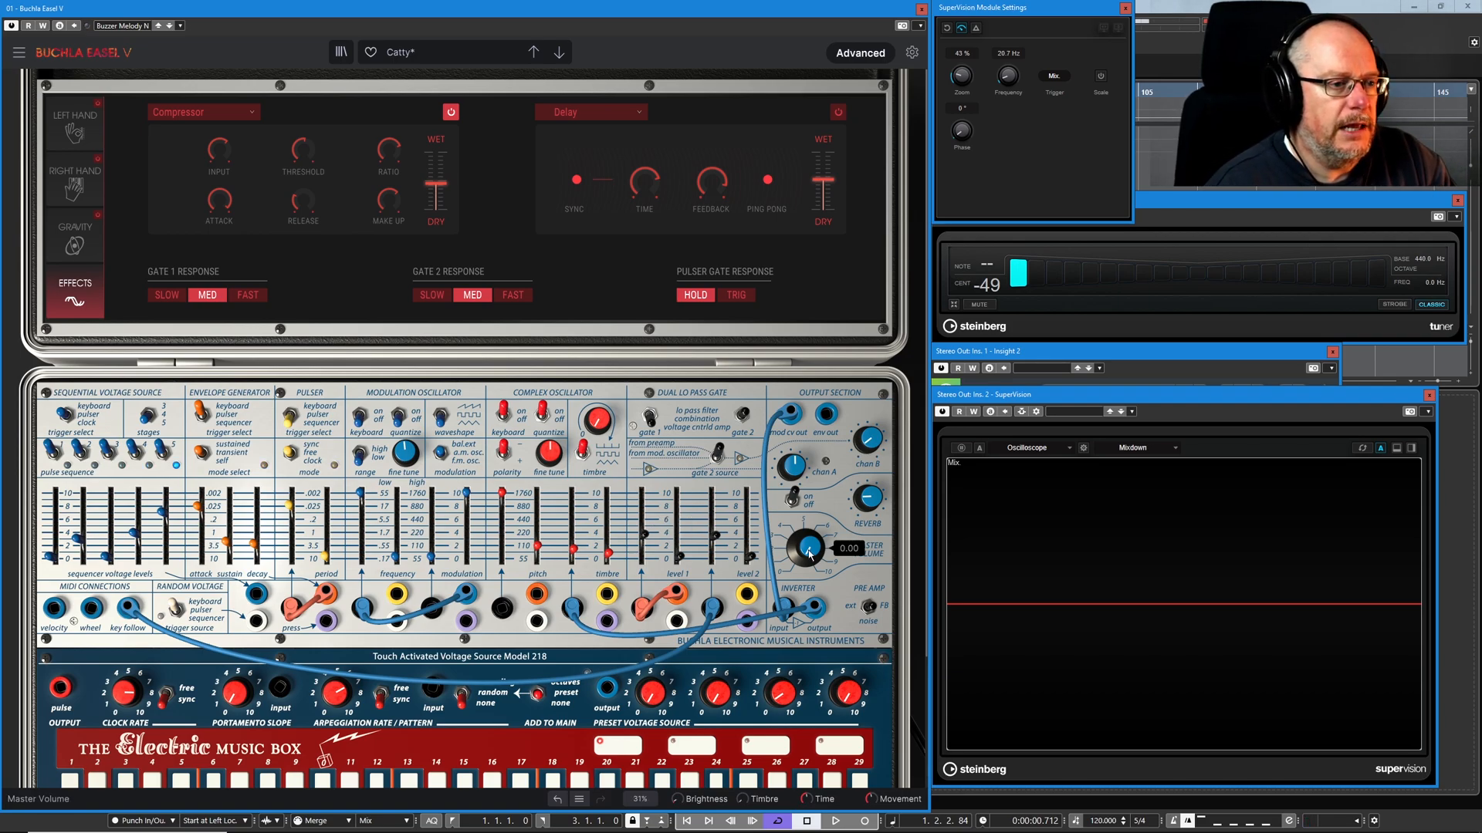
{"action": "left_click_drag", "start_coordinate": [809, 552], "coordinate": [809, 572]}
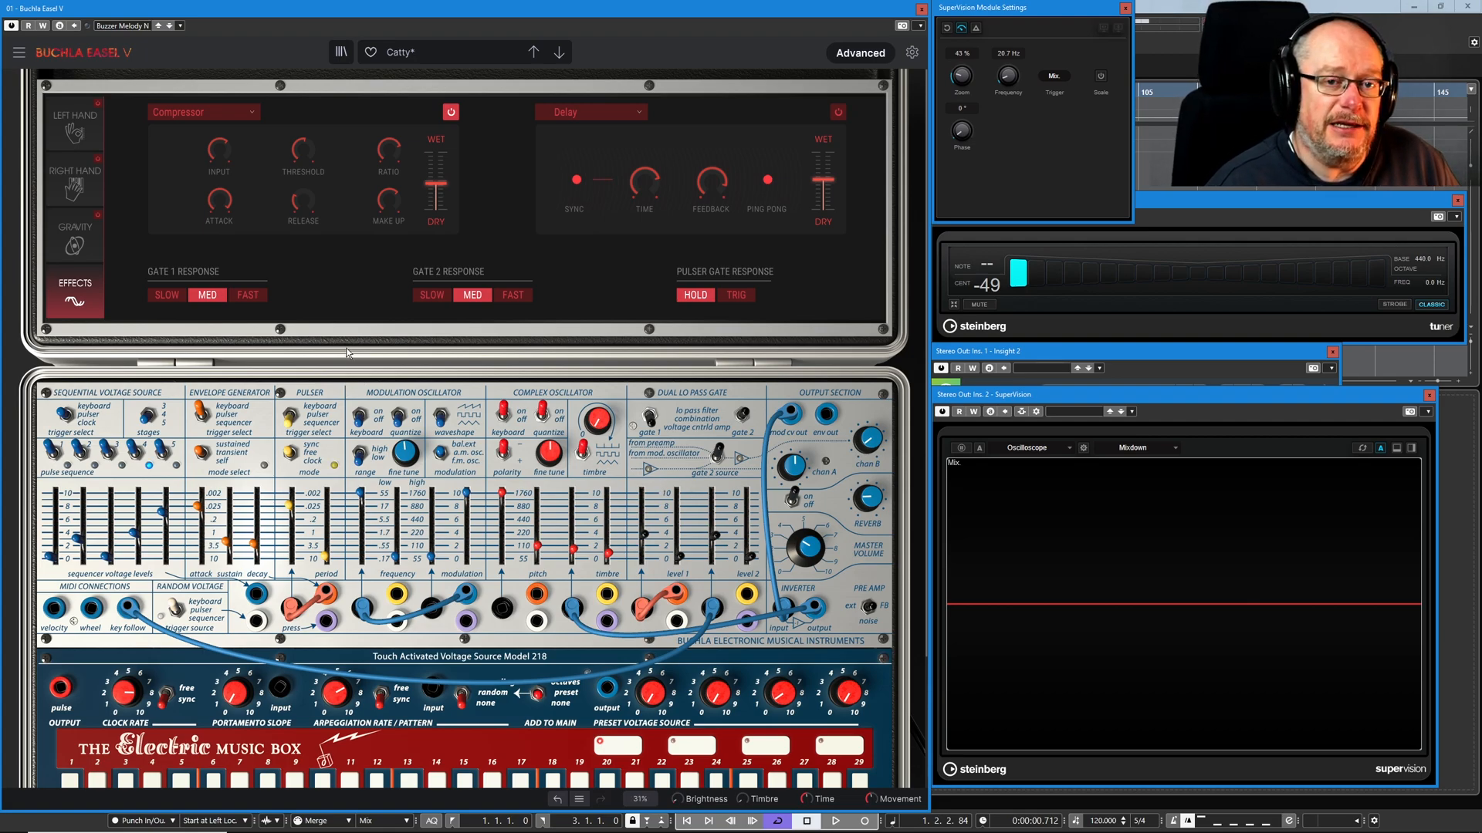
Step: Open the Left Hand modulator, switch it on, and check its looping function 1 envelope against the Gate 1 Level CV slider
{"action": "left_click", "coordinate": [83, 134]}
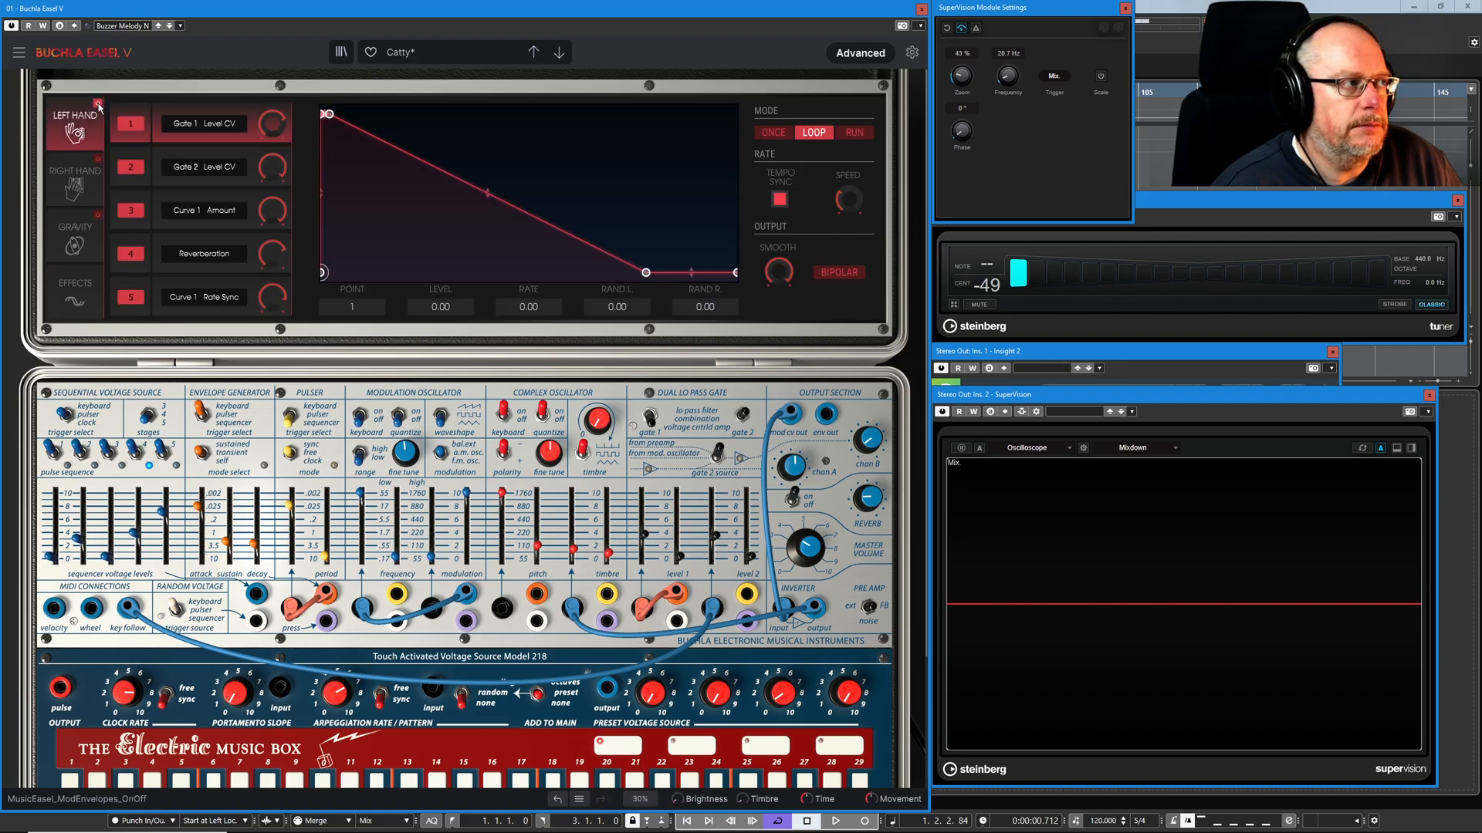
{"action": "mouse_move", "coordinate": [398, 560]}
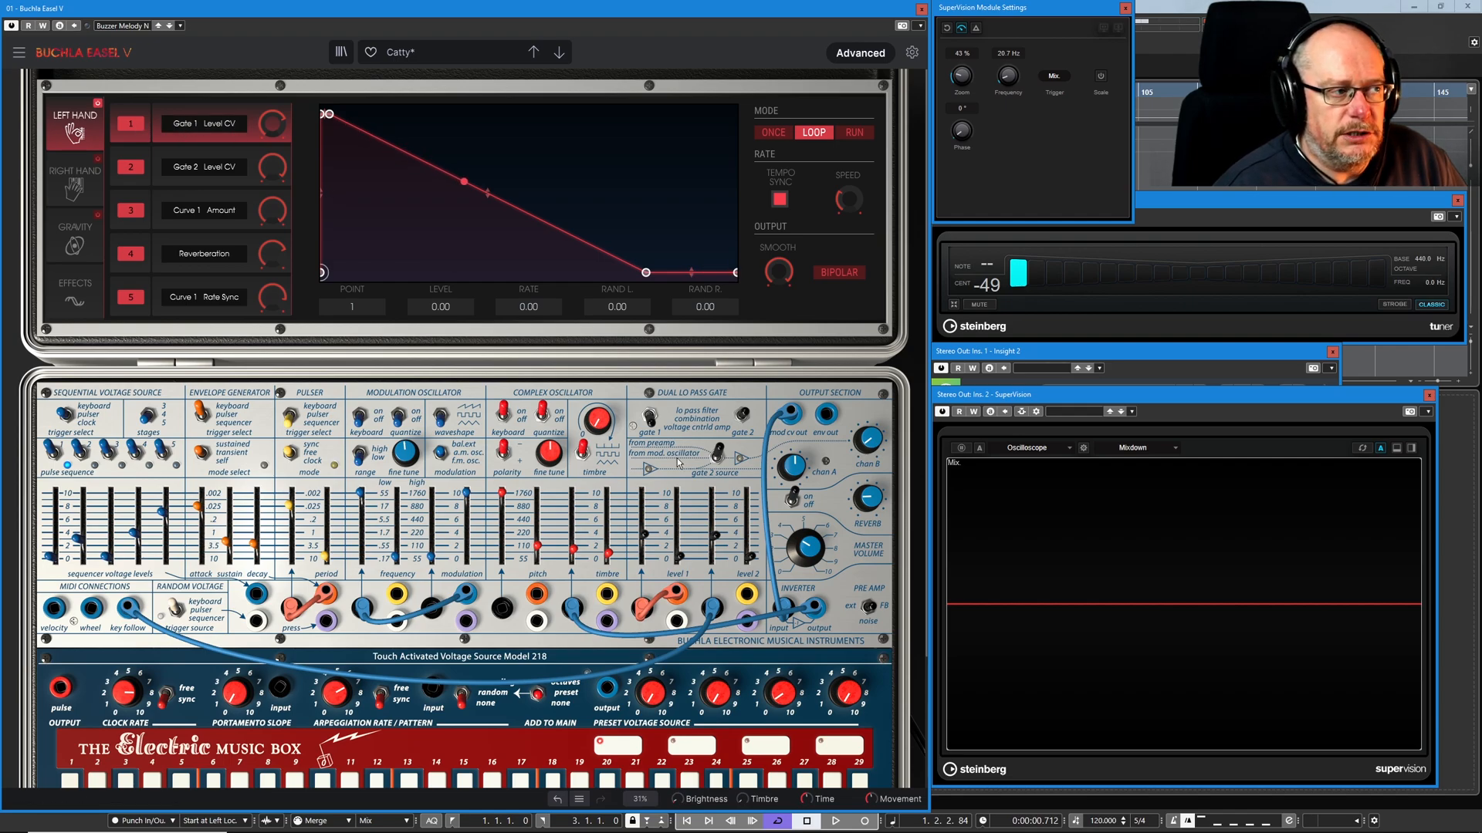
{"action": "left_click", "coordinate": [328, 115]}
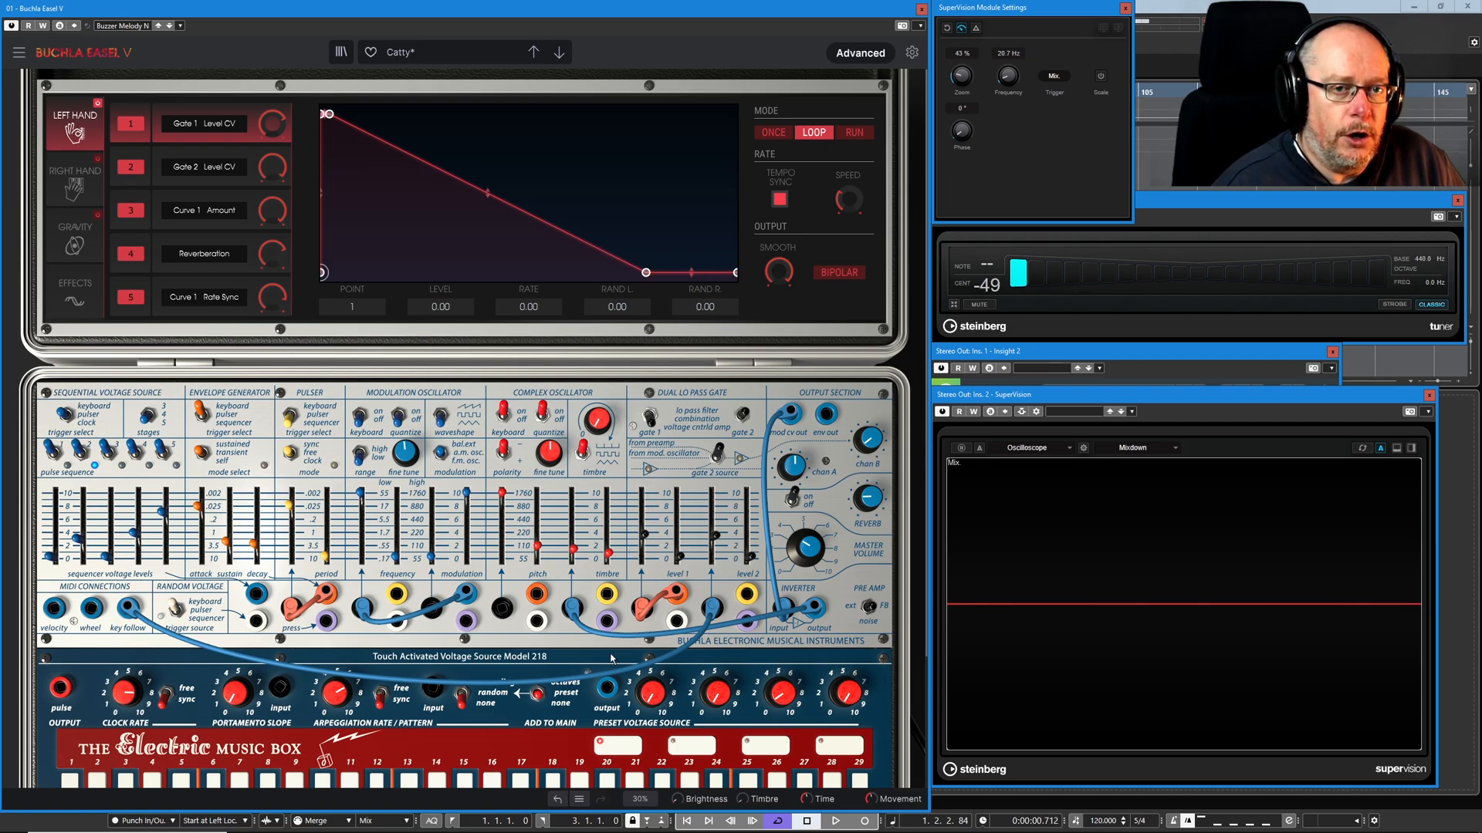
{"action": "mouse_move", "coordinate": [644, 536]}
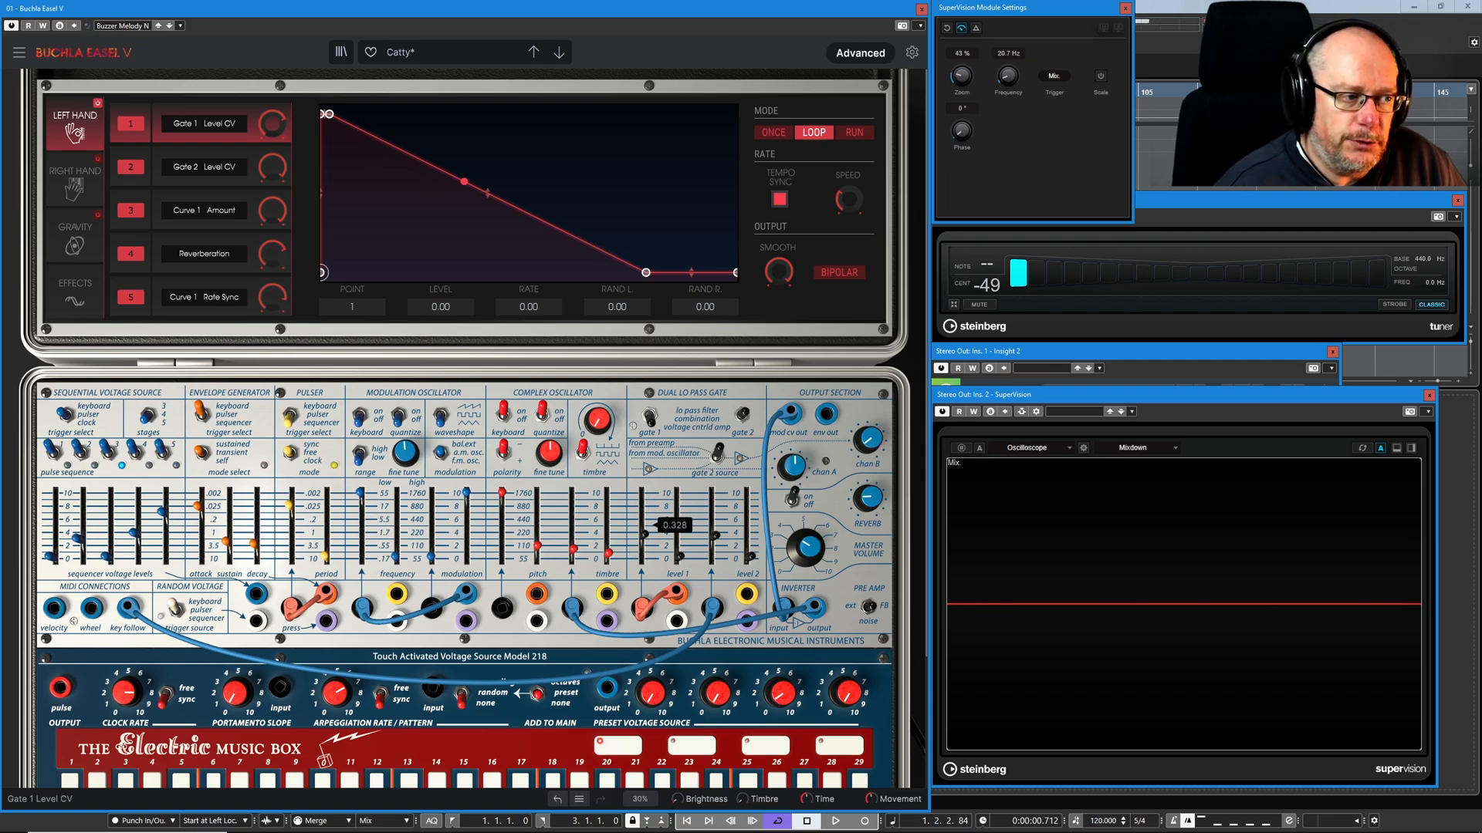
{"action": "mouse_move", "coordinate": [644, 534]}
{"action": "left_mouse_down"}
{"action": "mouse_move", "coordinate": [645, 500]}
{"action": "mouse_move", "coordinate": [644, 535]}
{"action": "left_mouse_up"}
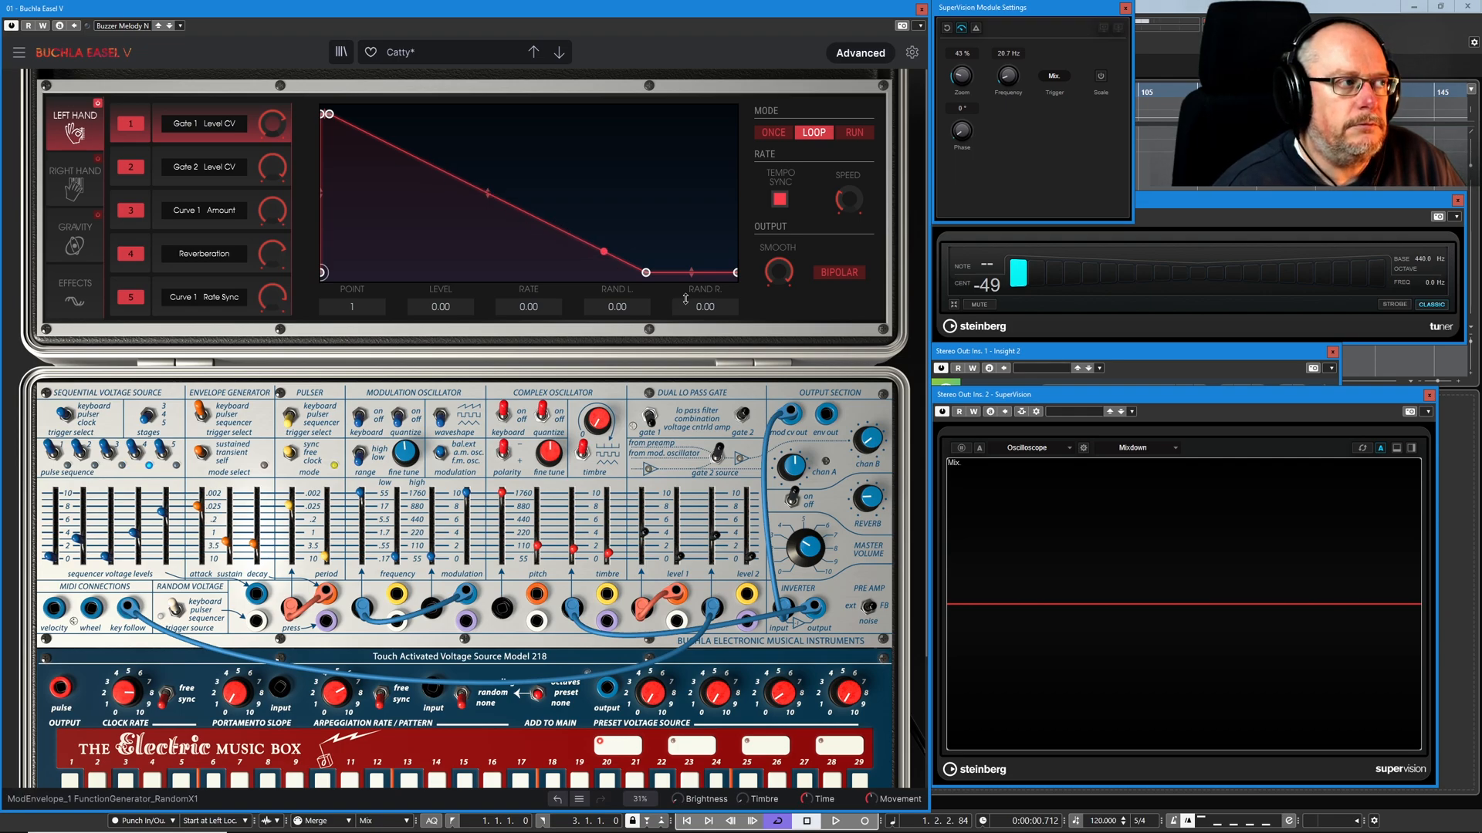
Step: Switch off Left Hand functions 2 to 5, keep function 1 (Gate 1 Level CV) active, and set the oscilloscope zoom to 7%
{"action": "left_click", "coordinate": [130, 167]}
{"action": "left_click", "coordinate": [130, 210]}
{"action": "left_click", "coordinate": [130, 254]}
{"action": "left_click", "coordinate": [134, 298]}
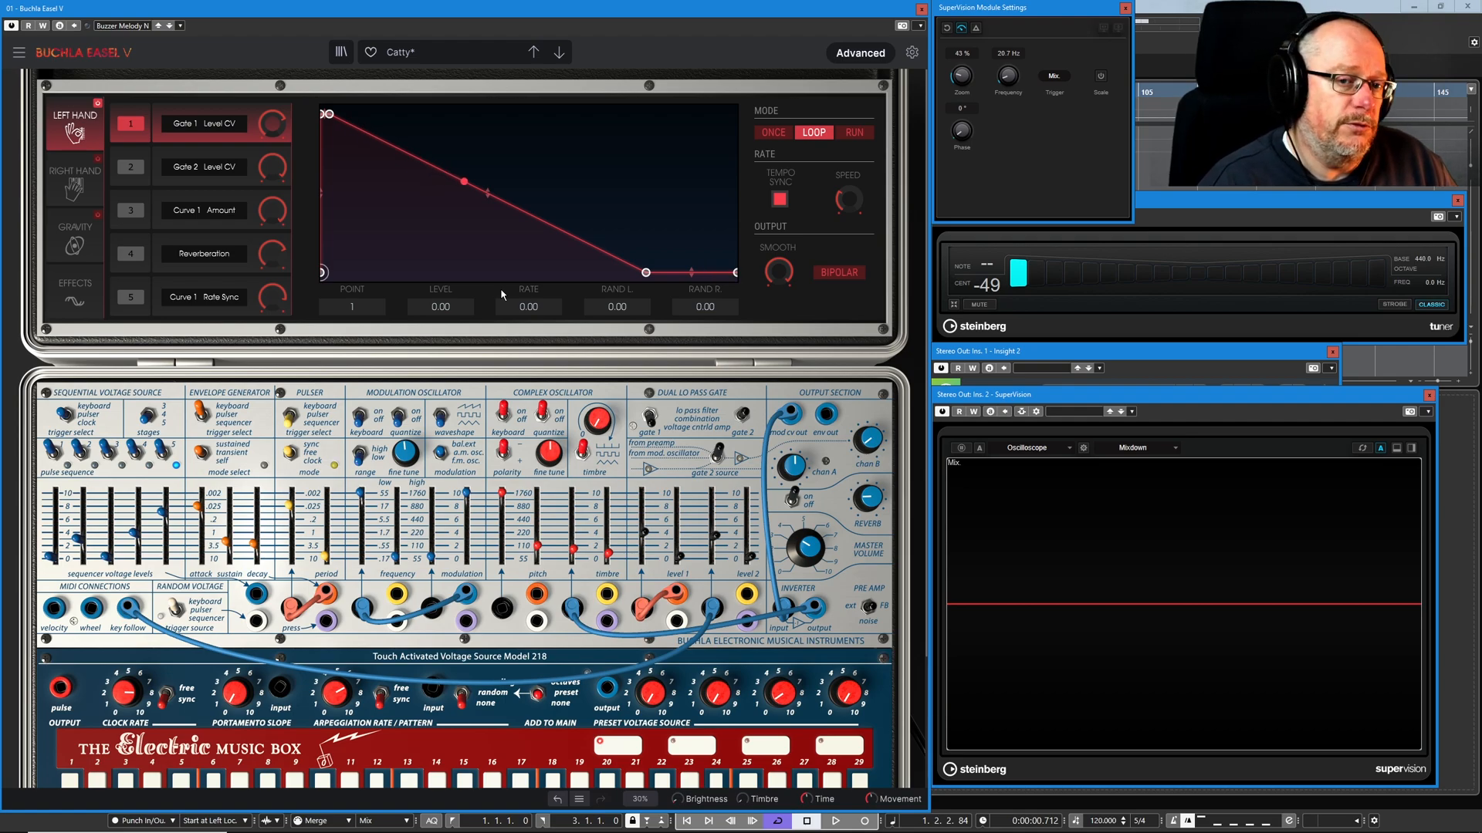
{"action": "left_click", "coordinate": [131, 124]}
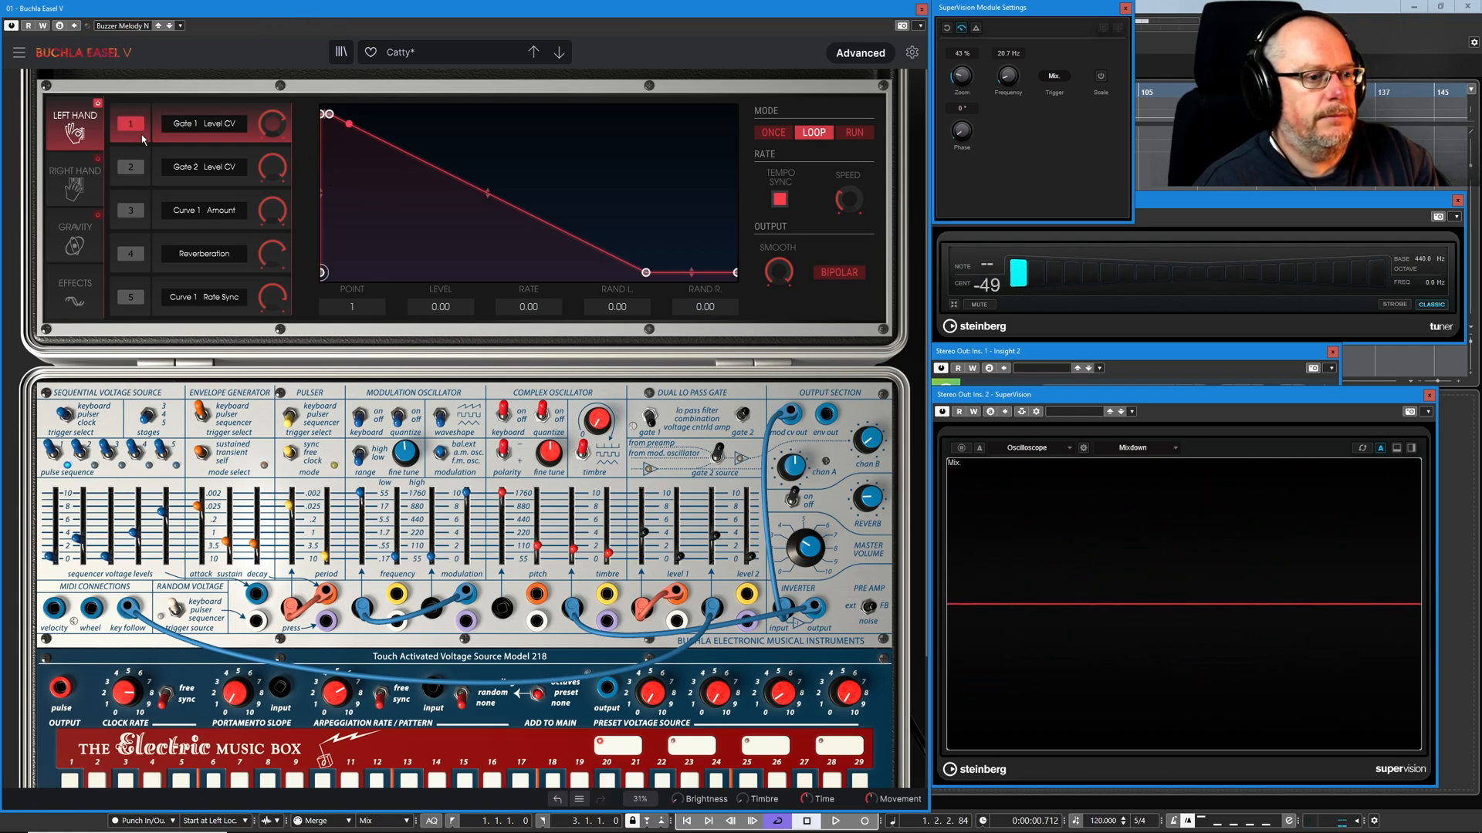
{"action": "left_click_drag", "start_coordinate": [962, 71], "coordinate": [956, 90]}
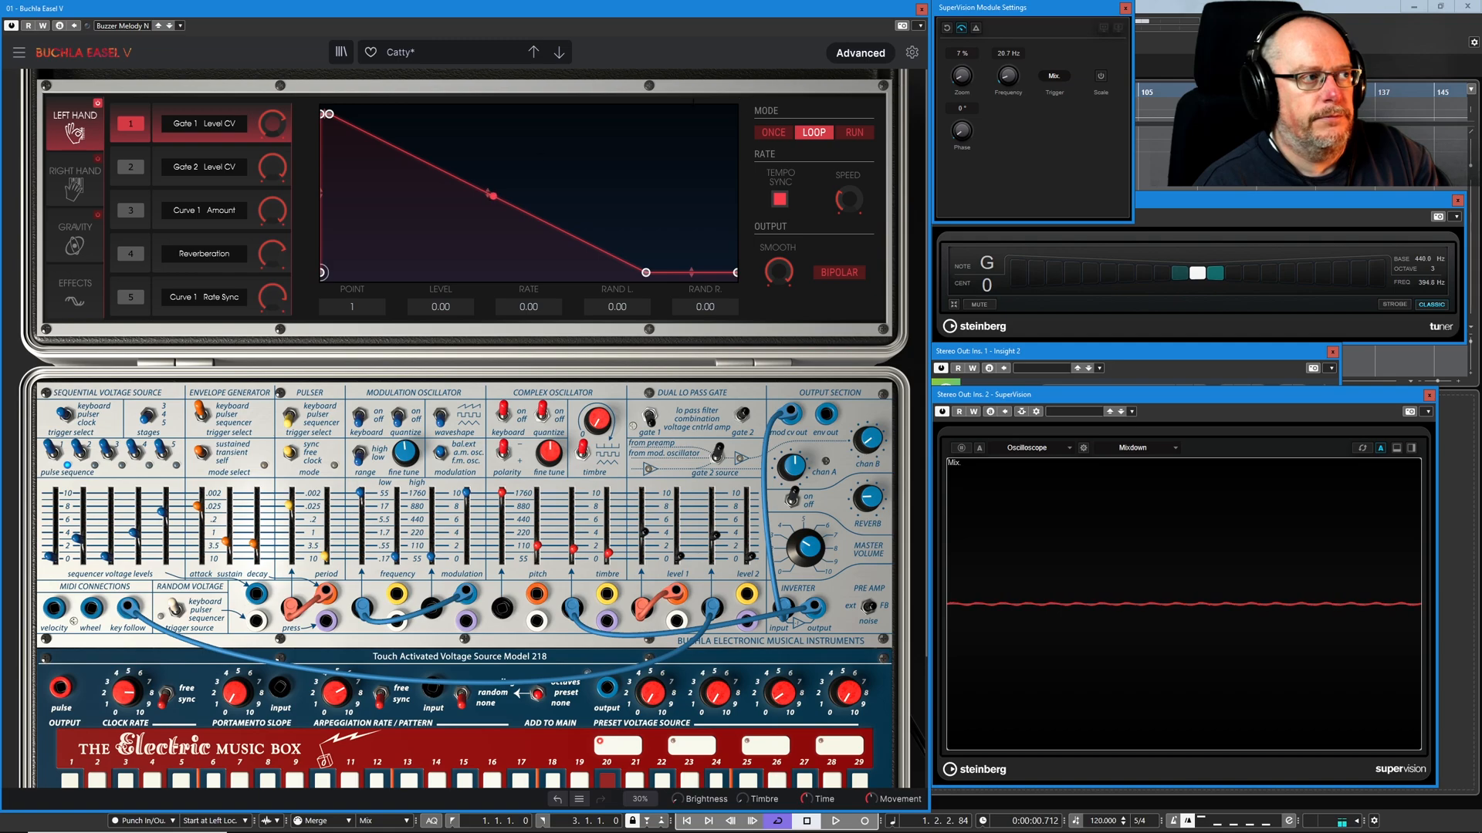
{"action": "left_click", "coordinate": [329, 116]}
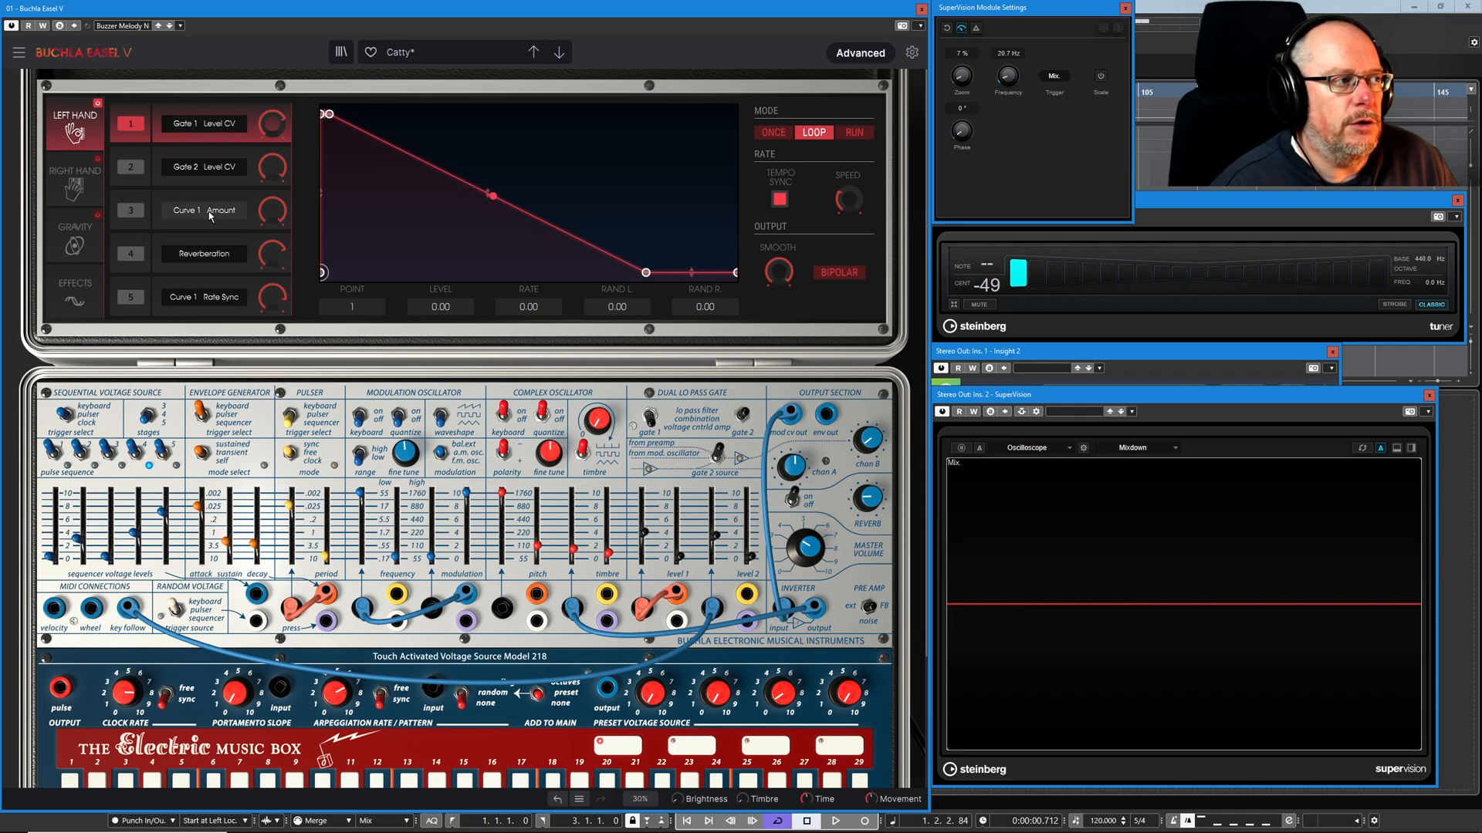
Step: Switch on Left Hand function 3 (Curve 1 Amount), toggling it off and on to compare its effect on function 1
{"action": "left_click", "coordinate": [226, 229]}
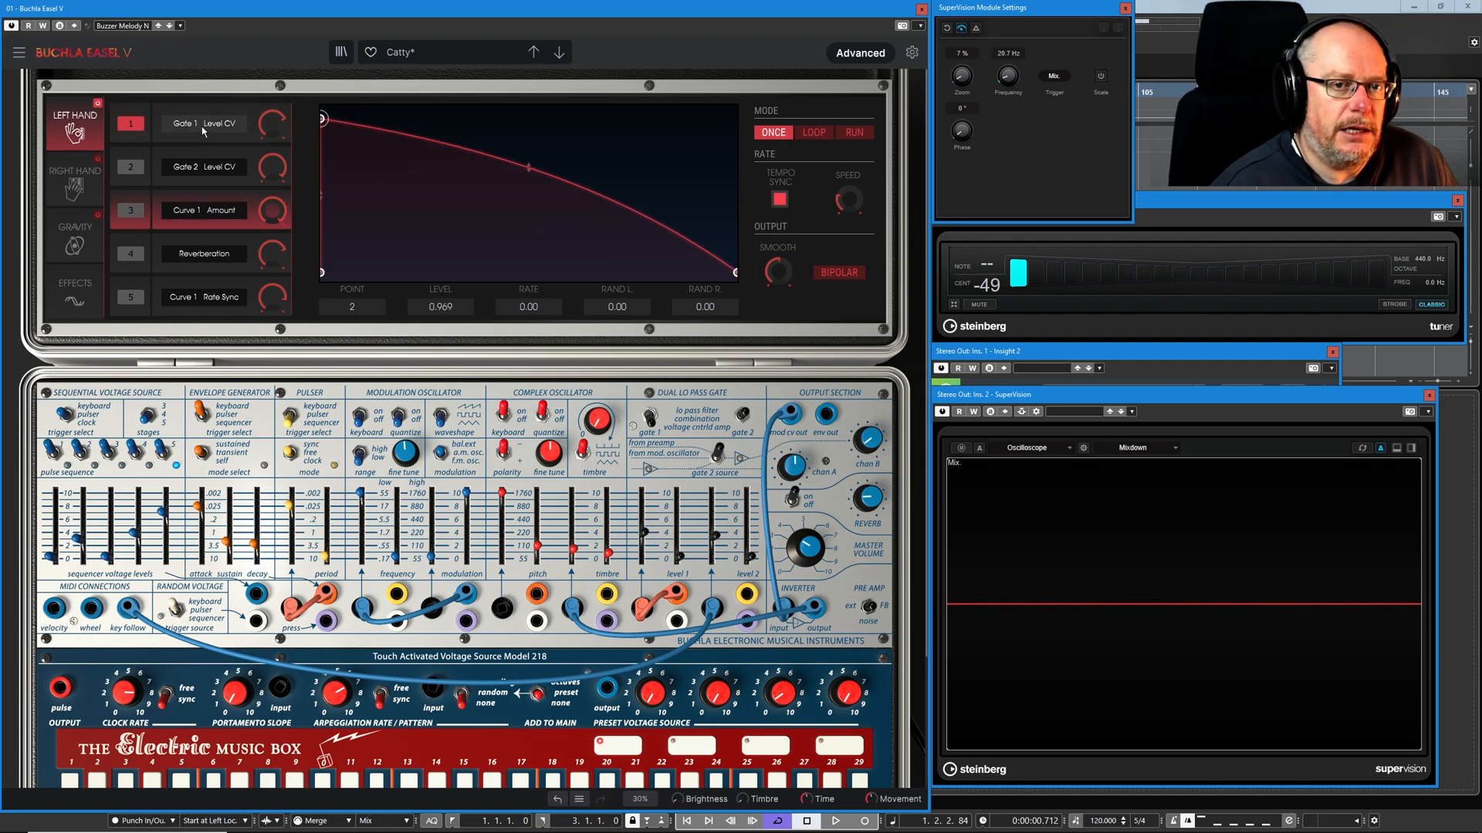
{"action": "left_click", "coordinate": [132, 211]}
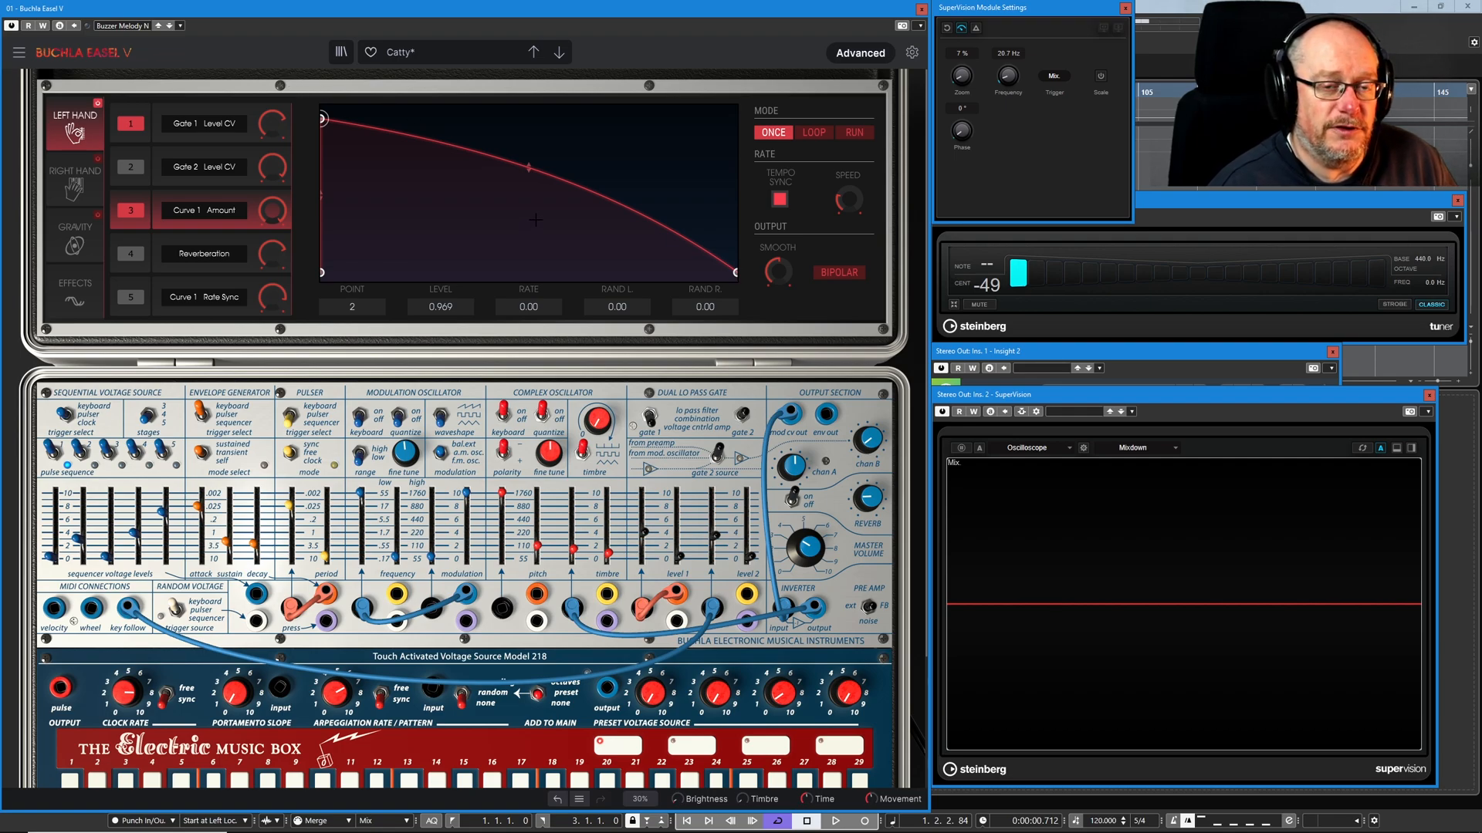
{"action": "left_click", "coordinate": [140, 142]}
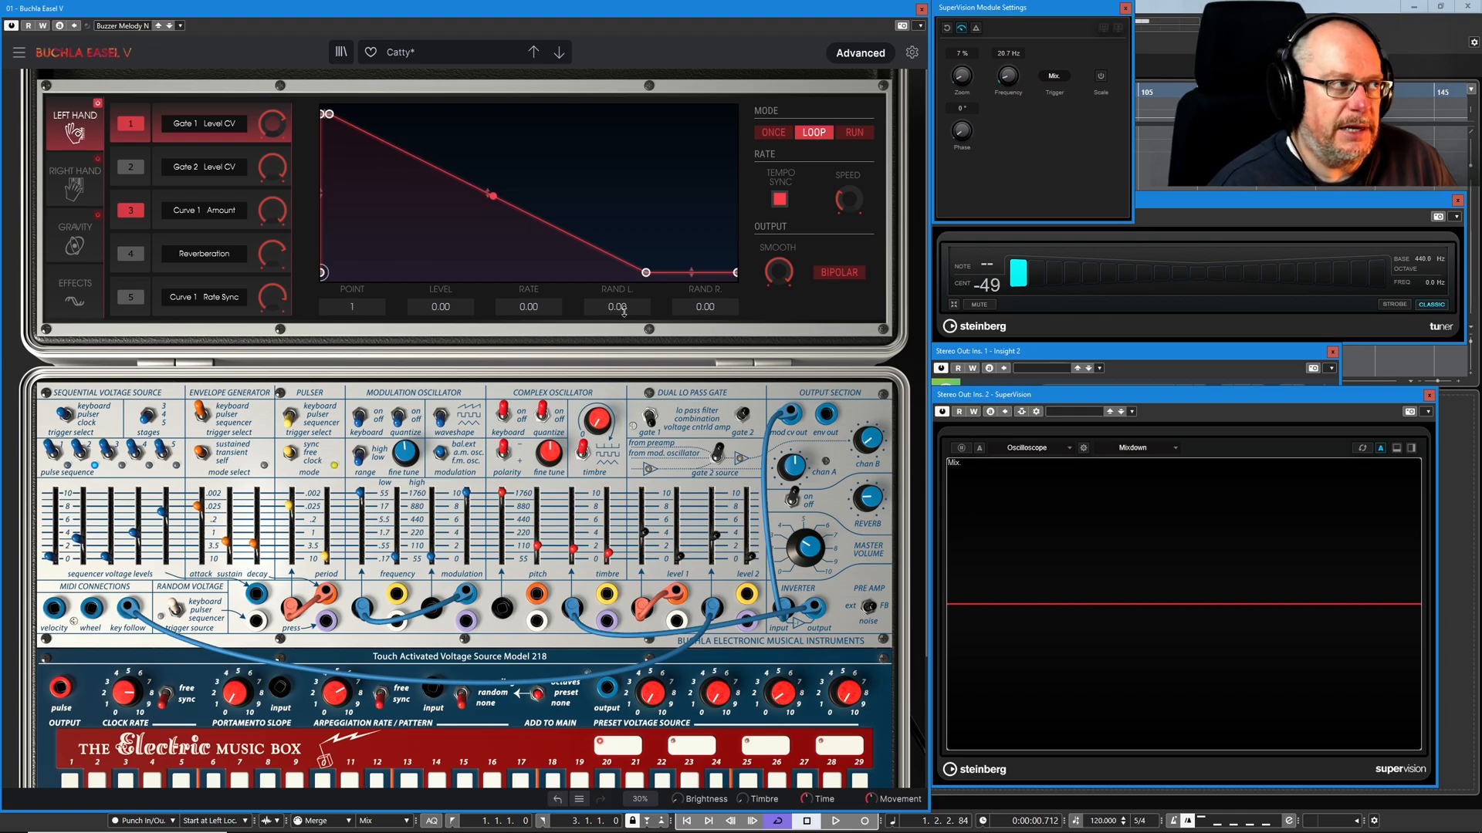
{"action": "left_click", "coordinate": [144, 225]}
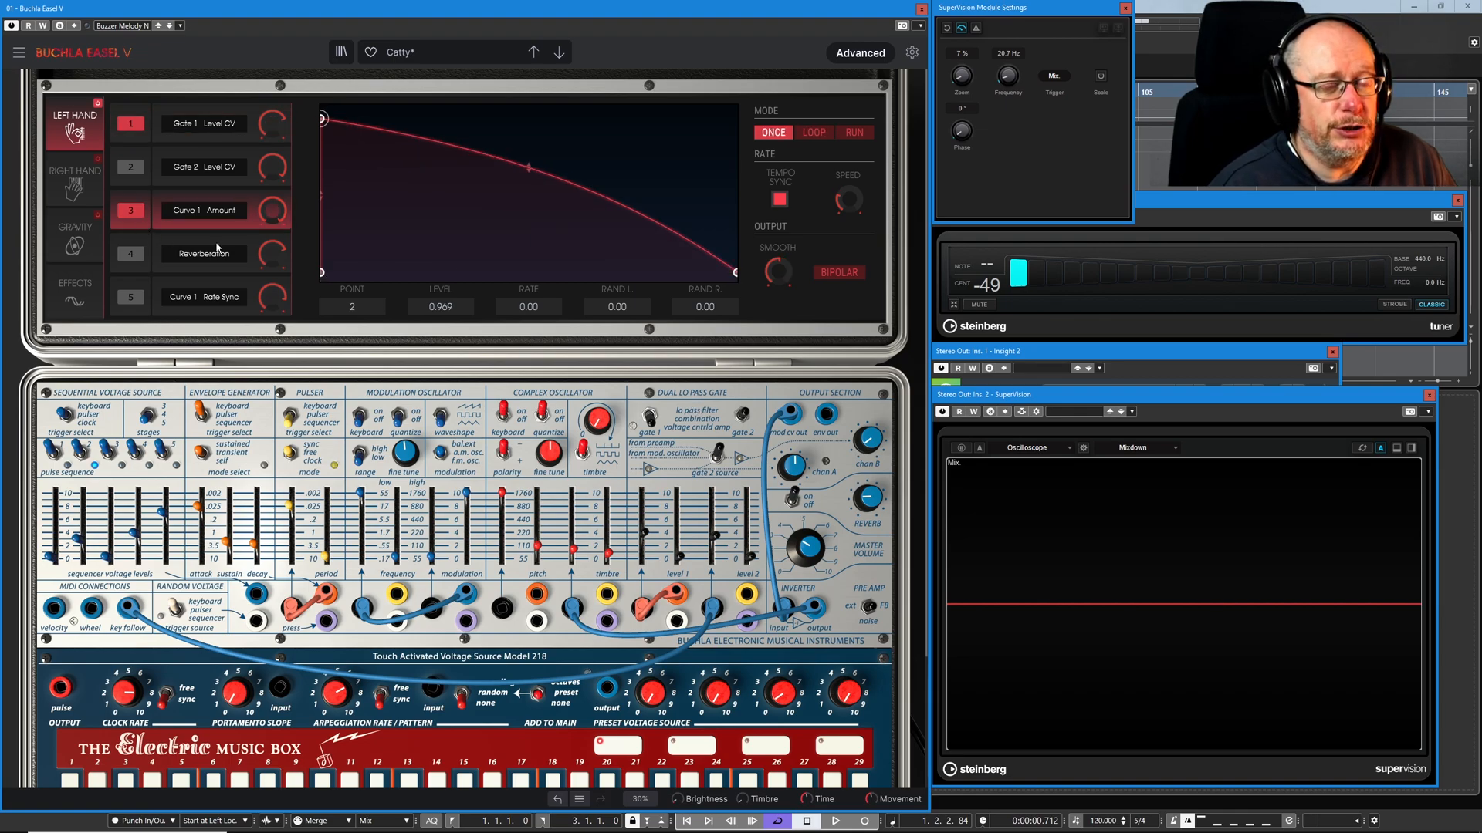
{"action": "left_click", "coordinate": [131, 212]}
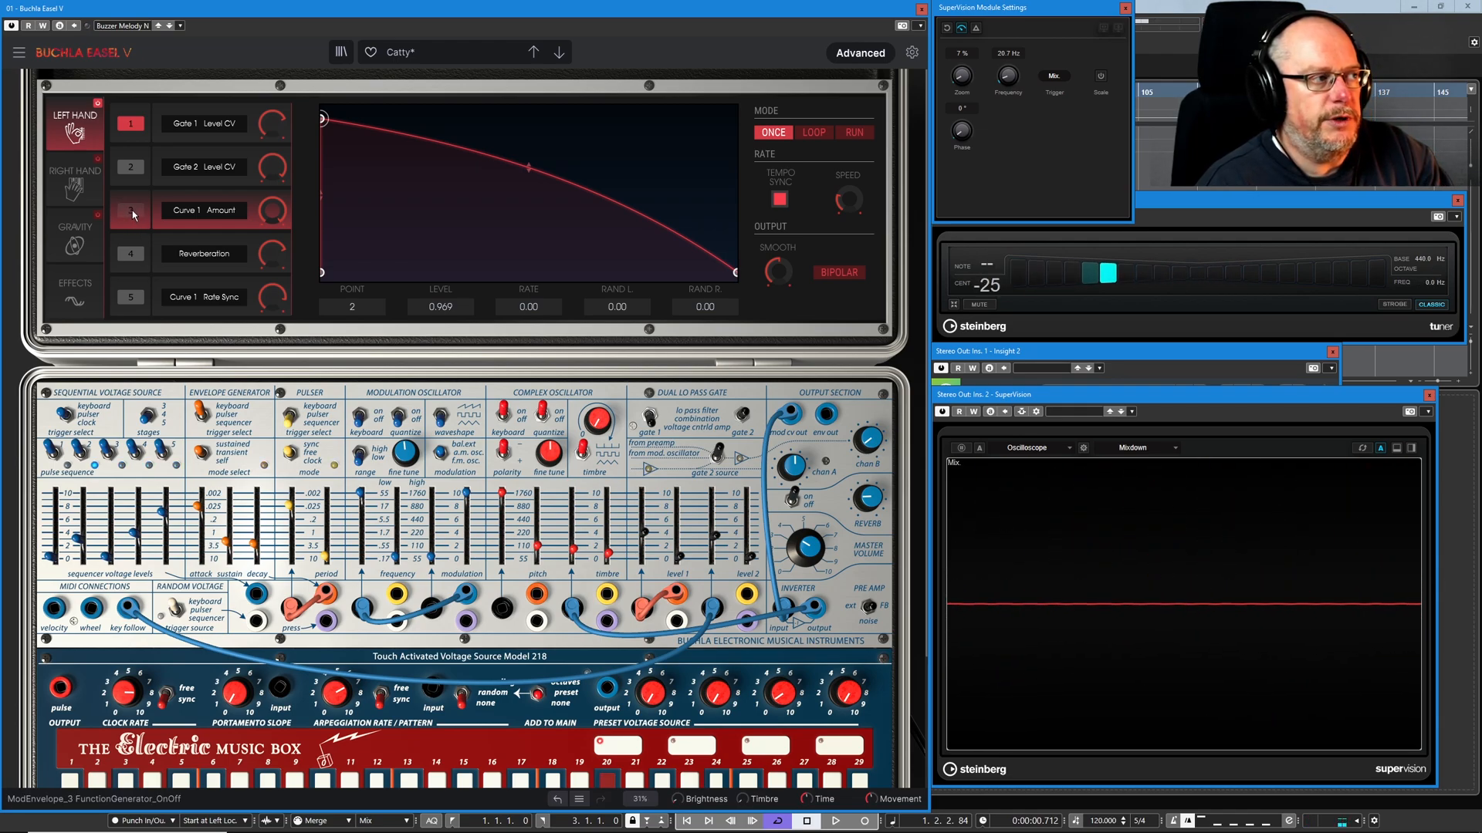
{"action": "left_click", "coordinate": [133, 214]}
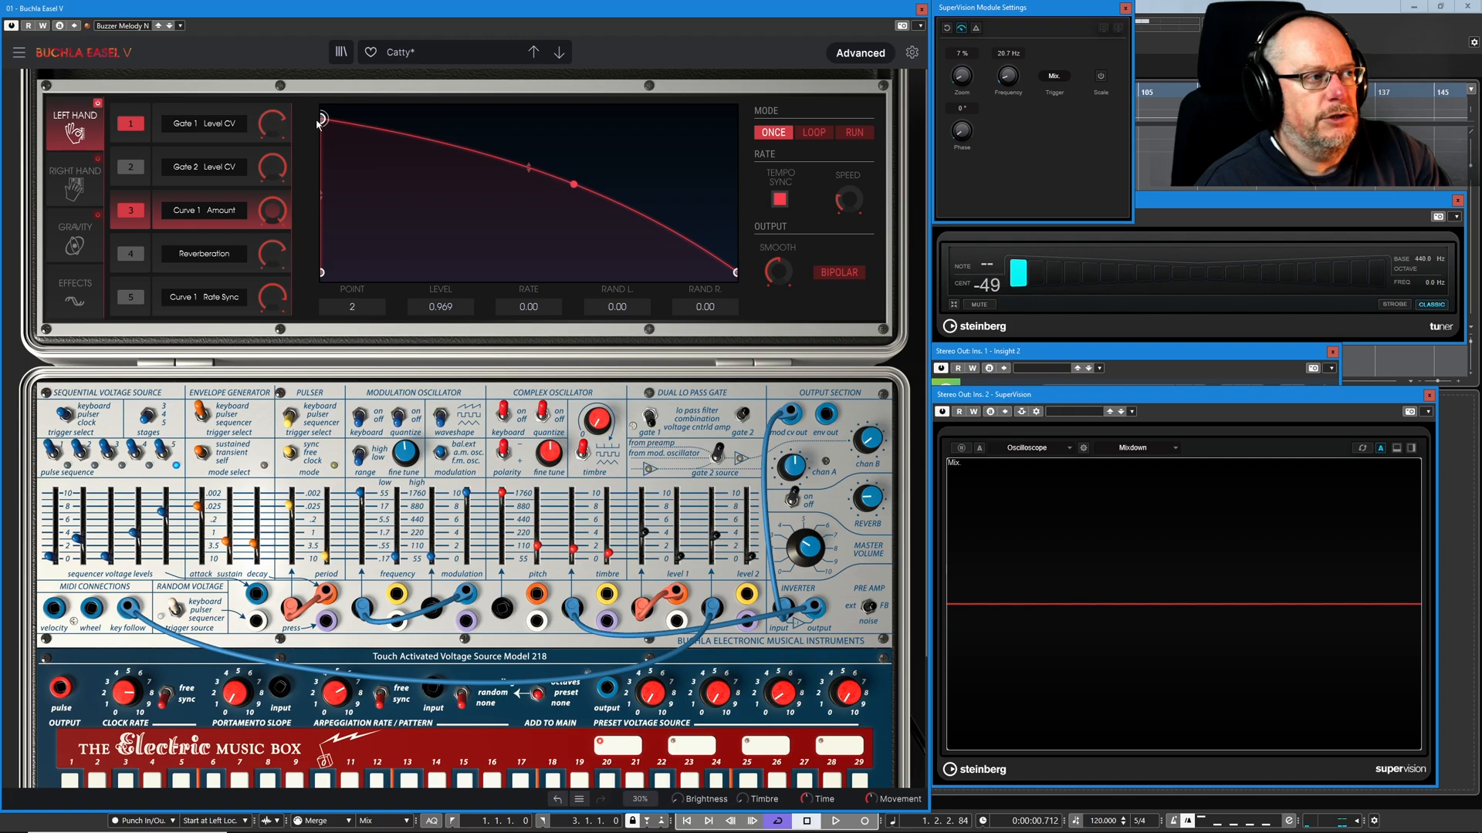
{"action": "left_click", "coordinate": [732, 274]}
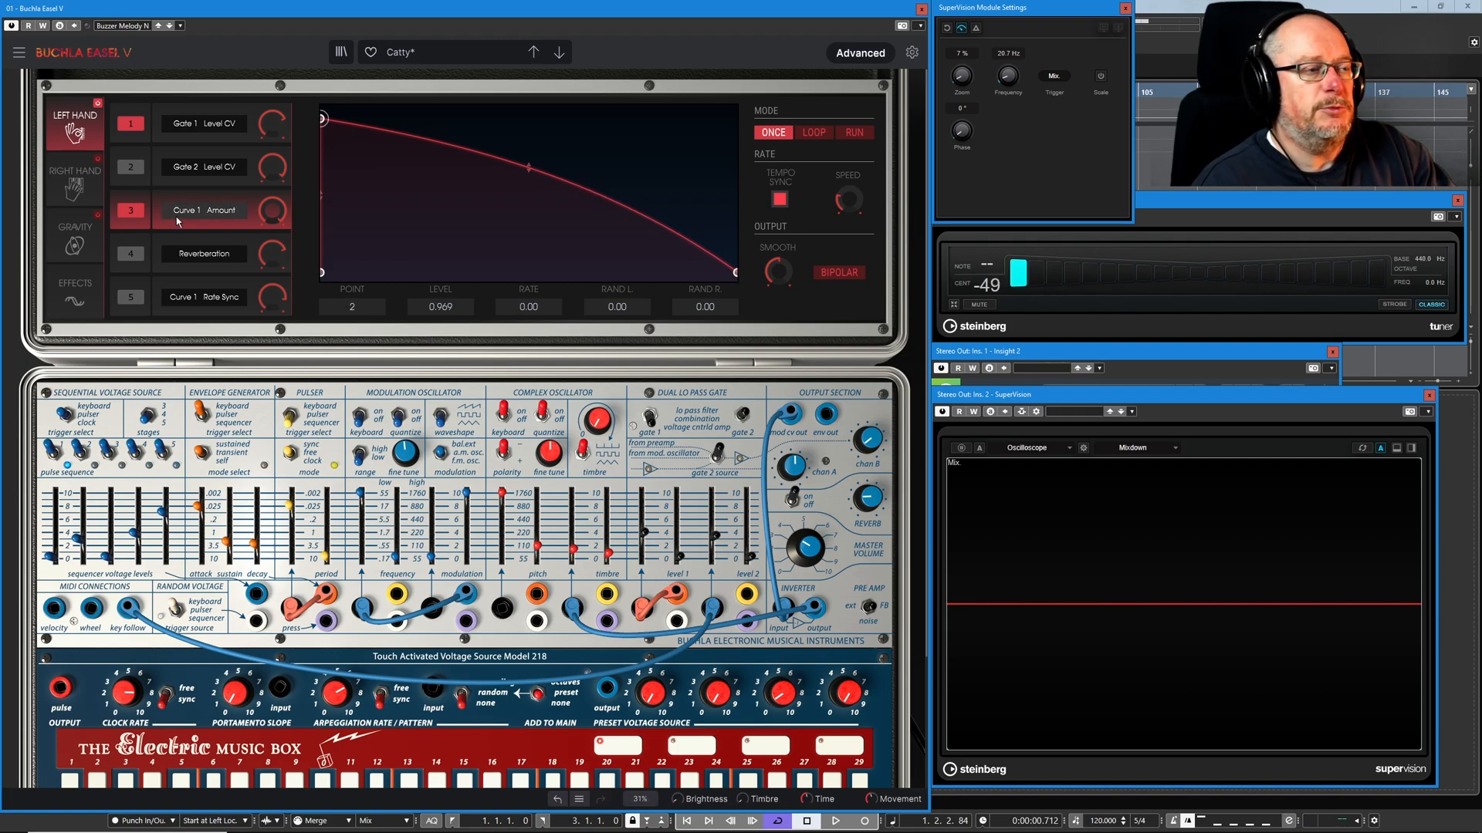
Step: Switch on Left Hand function 5 (Curve 1 Rate Sync) and return to the function 1 envelope
{"action": "left_click", "coordinate": [145, 143]}
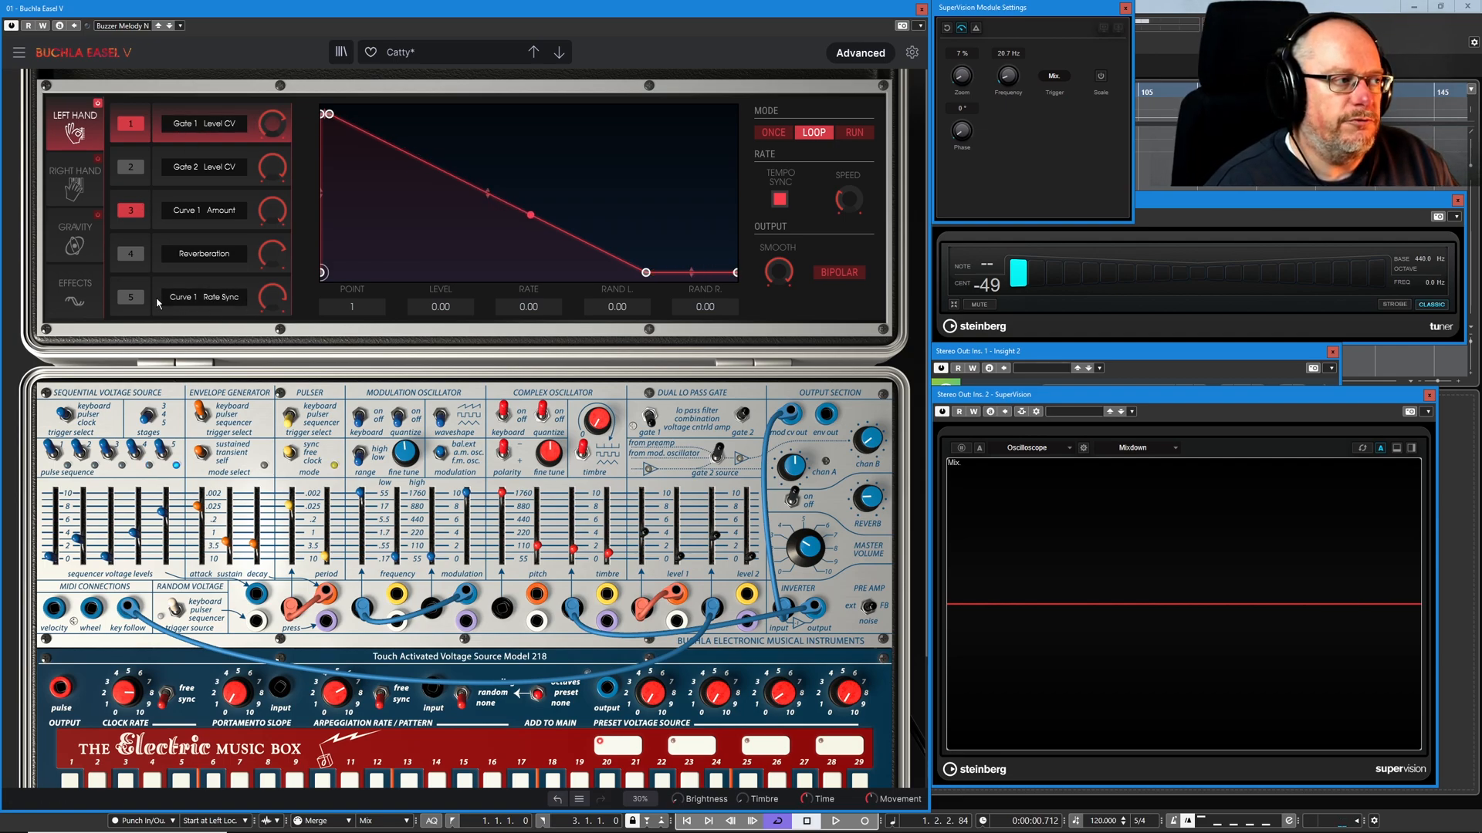
{"action": "left_click", "coordinate": [132, 310]}
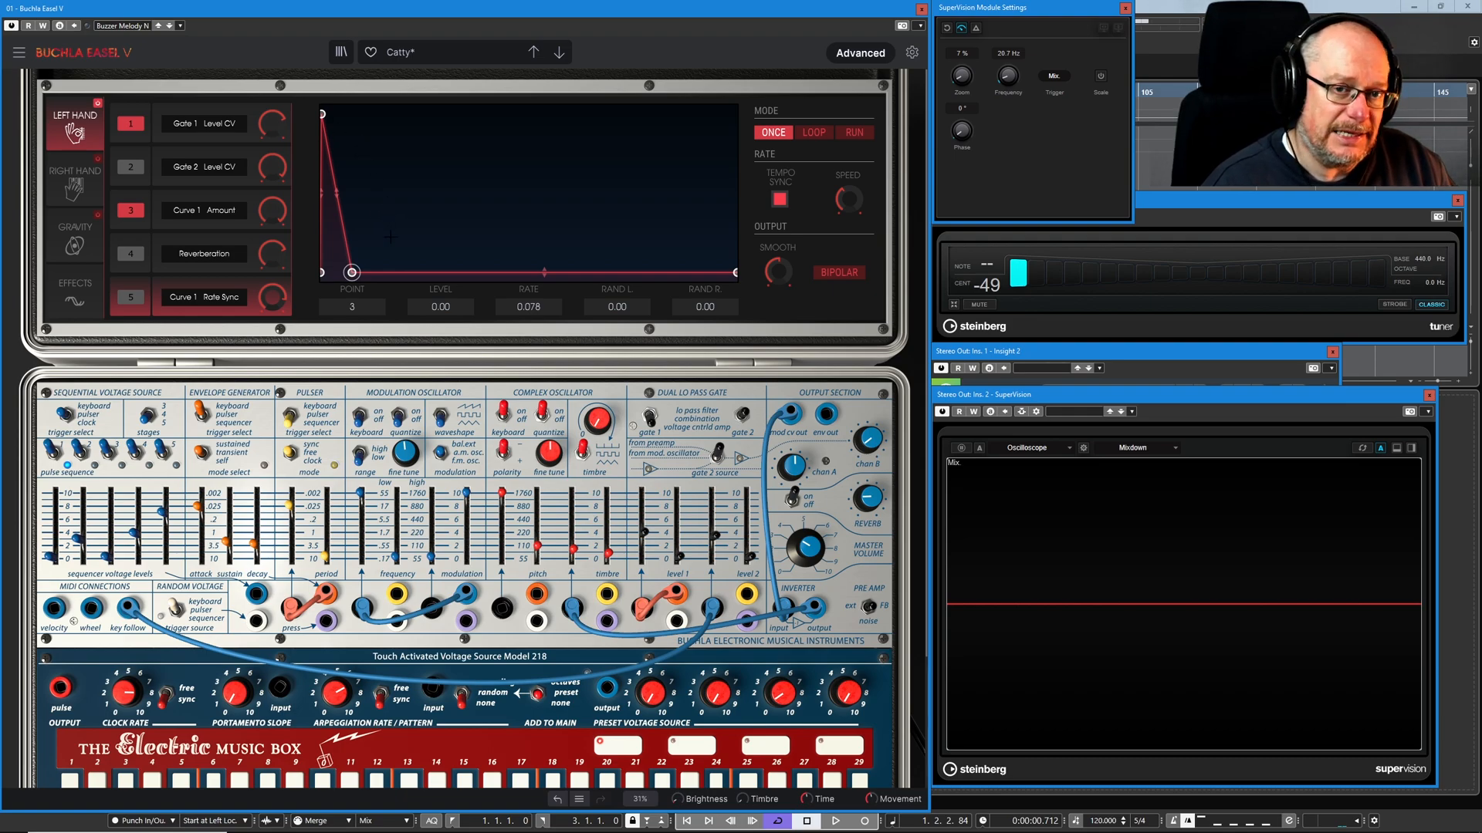
{"action": "left_click", "coordinate": [133, 299]}
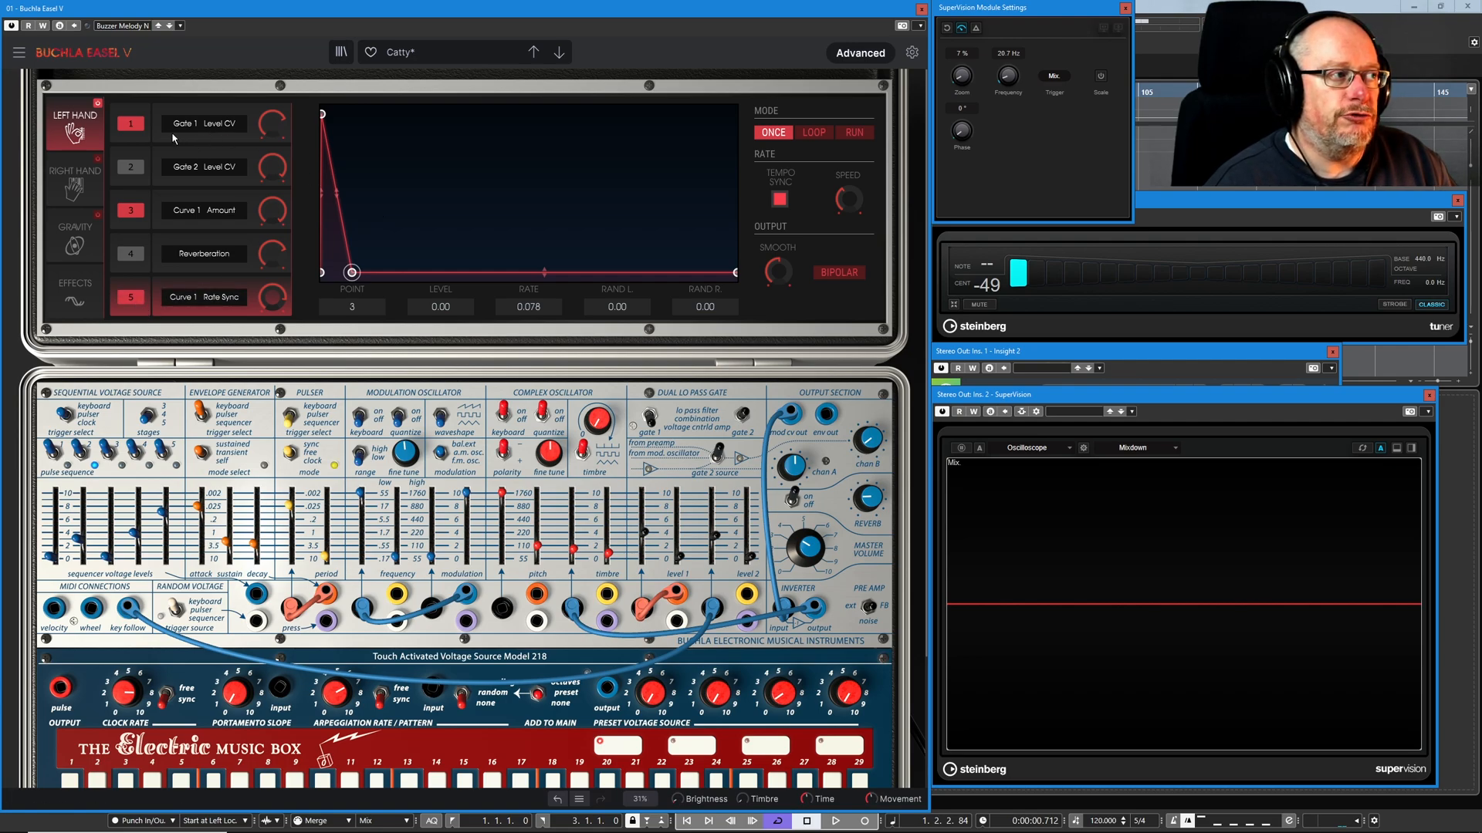
{"action": "left_click", "coordinate": [138, 139]}
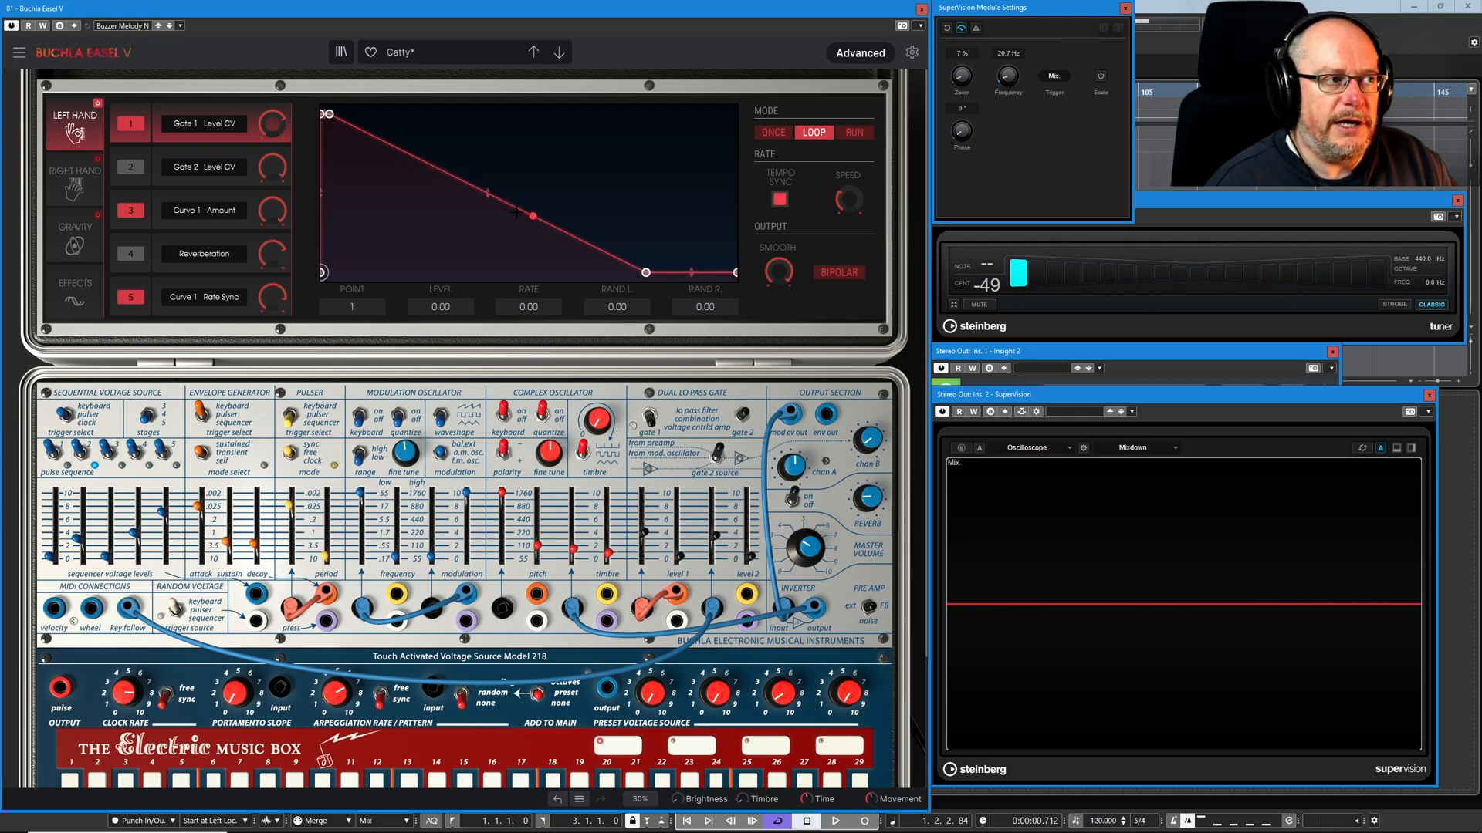
{"action": "left_click", "coordinate": [645, 272]}
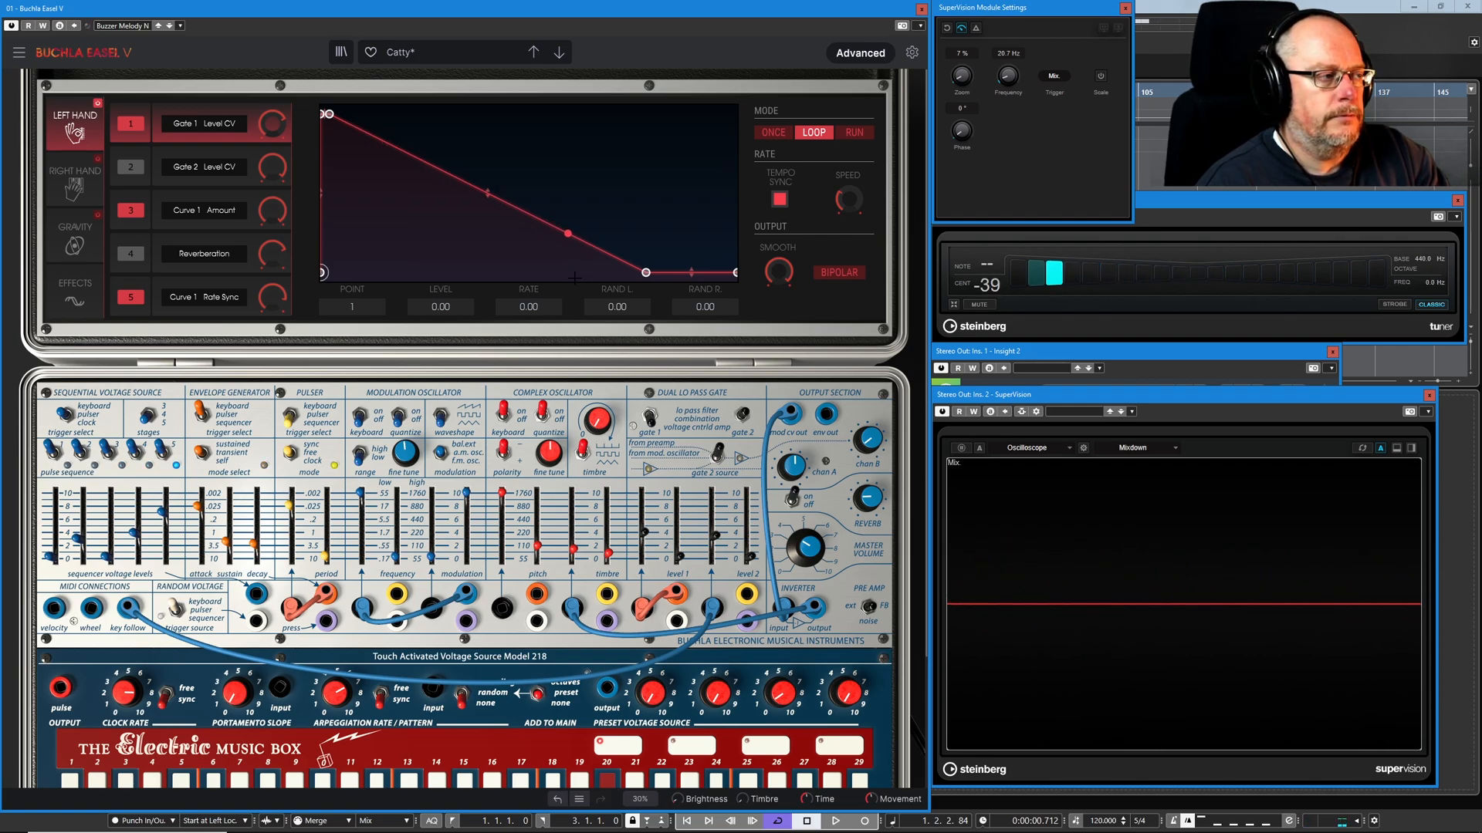
Step: Switch on Left Hand function 4 (Reverberation), check its destination choices without changing them, and review the envelopes of functions 3, 1 and 4
{"action": "left_click", "coordinate": [131, 257]}
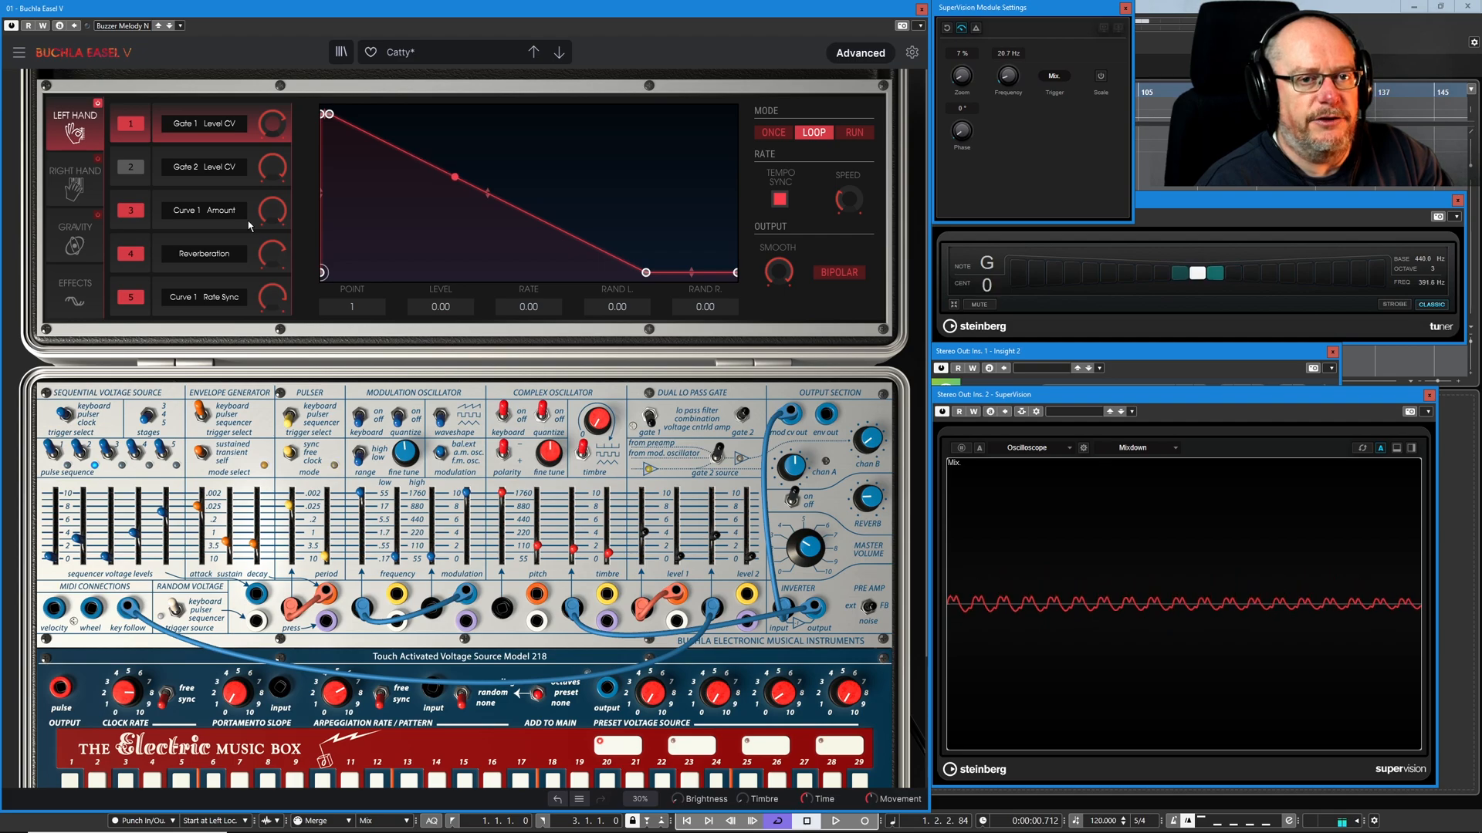
{"action": "left_click", "coordinate": [203, 255]}
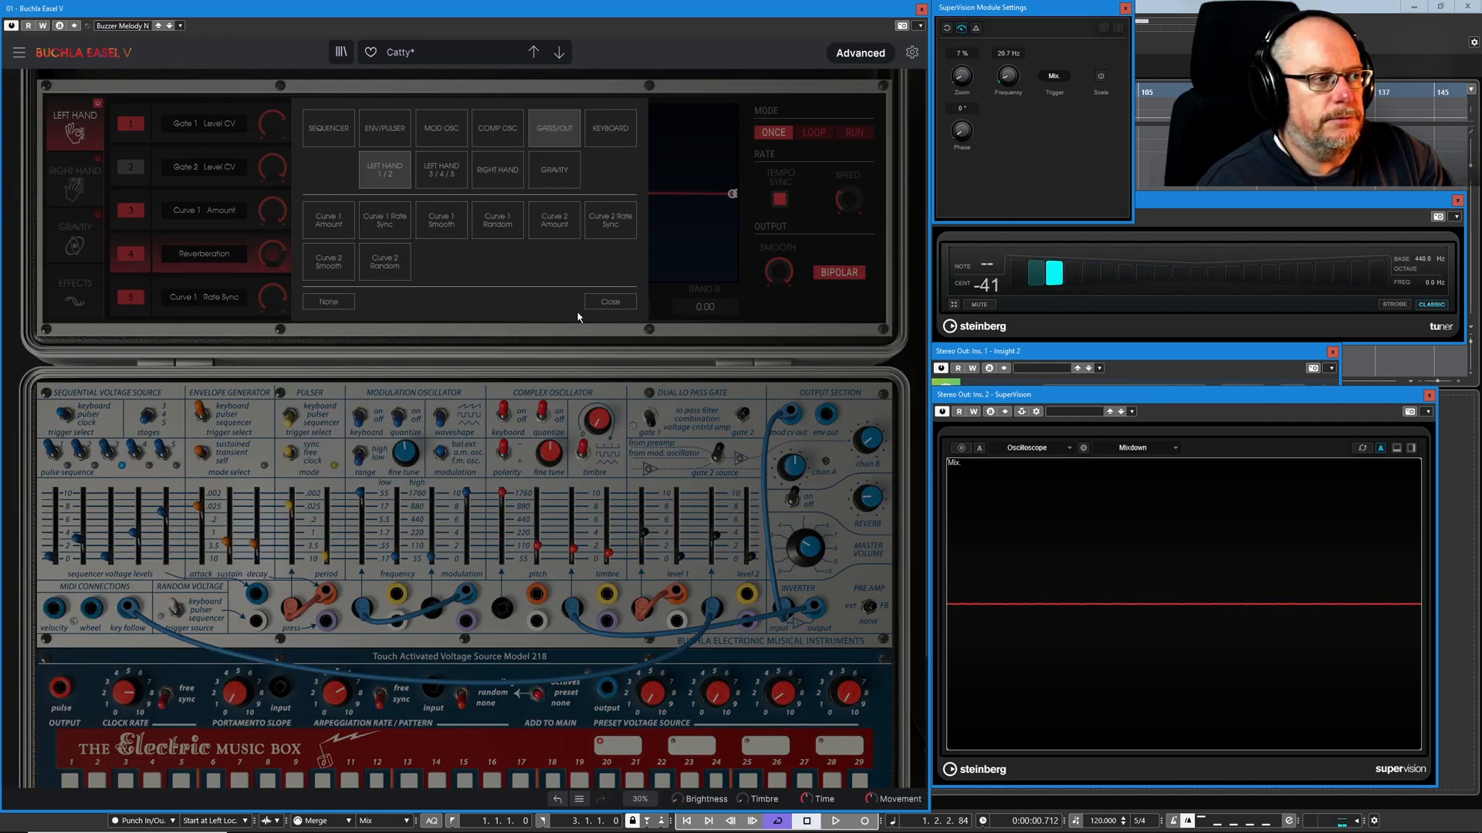
{"action": "left_click", "coordinate": [598, 306]}
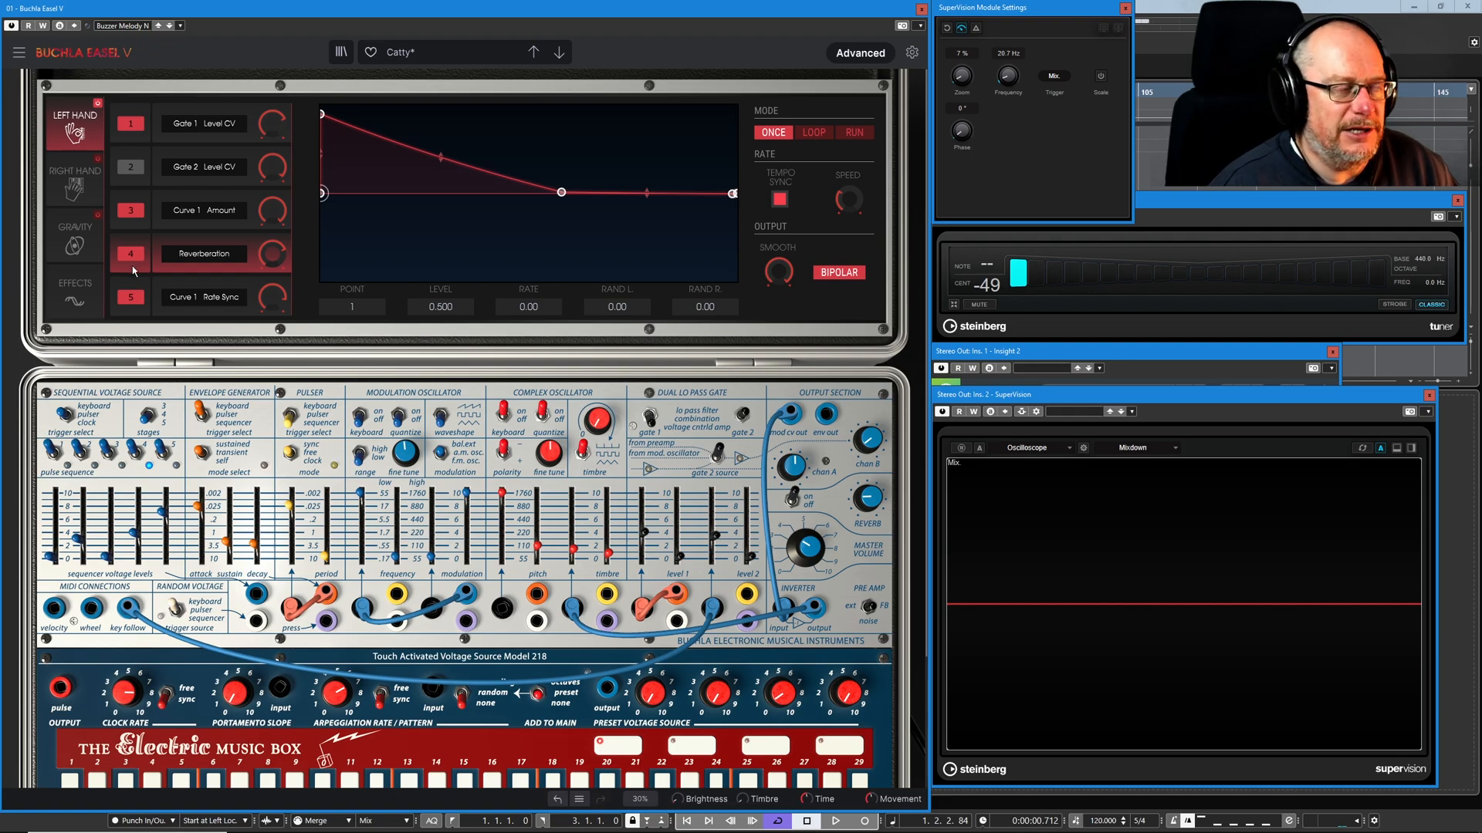
{"action": "left_click", "coordinate": [134, 223]}
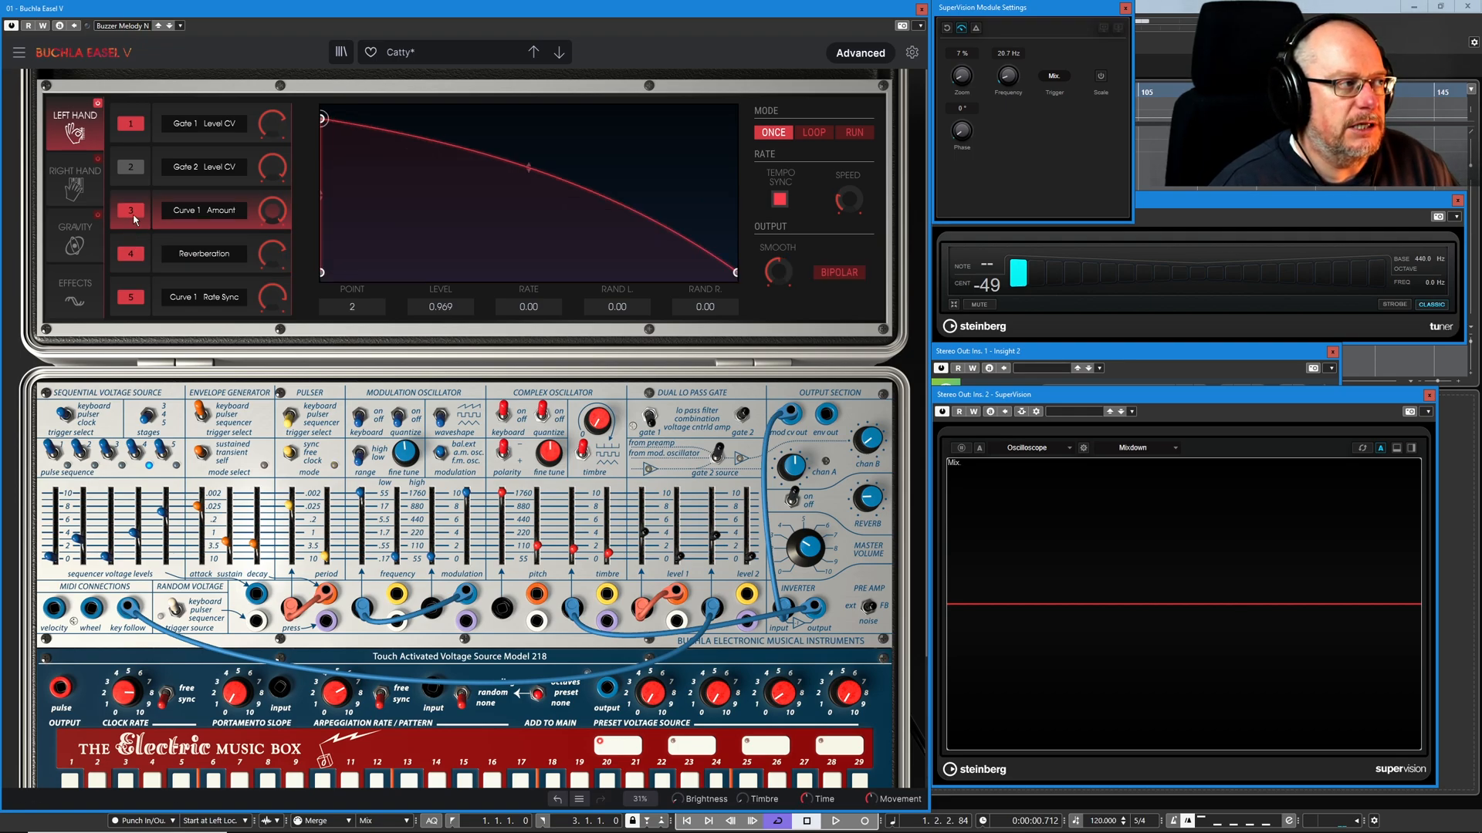
{"action": "left_click", "coordinate": [131, 185]}
{"action": "left_click", "coordinate": [123, 144]}
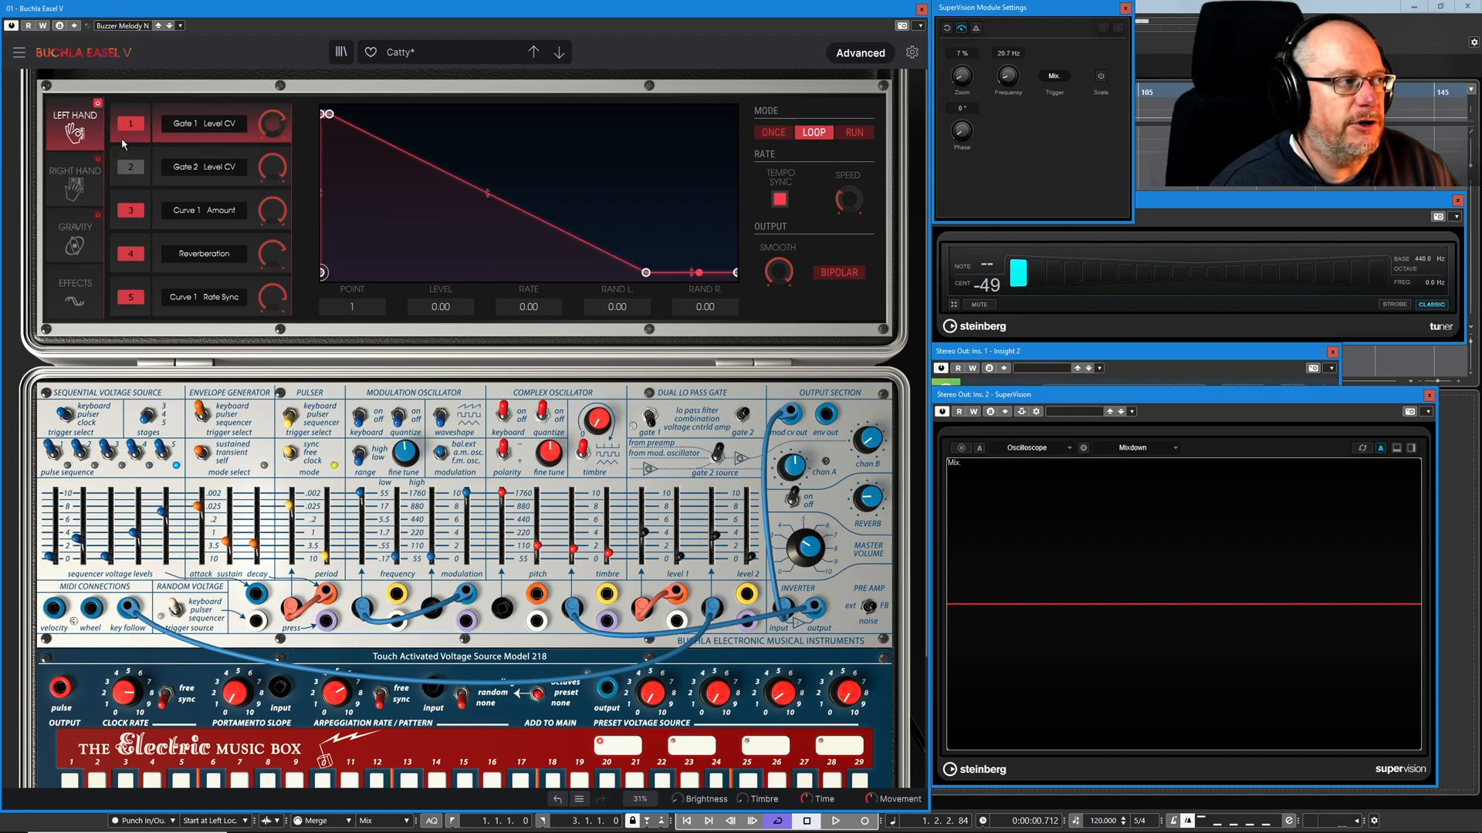
{"action": "left_click", "coordinate": [131, 272]}
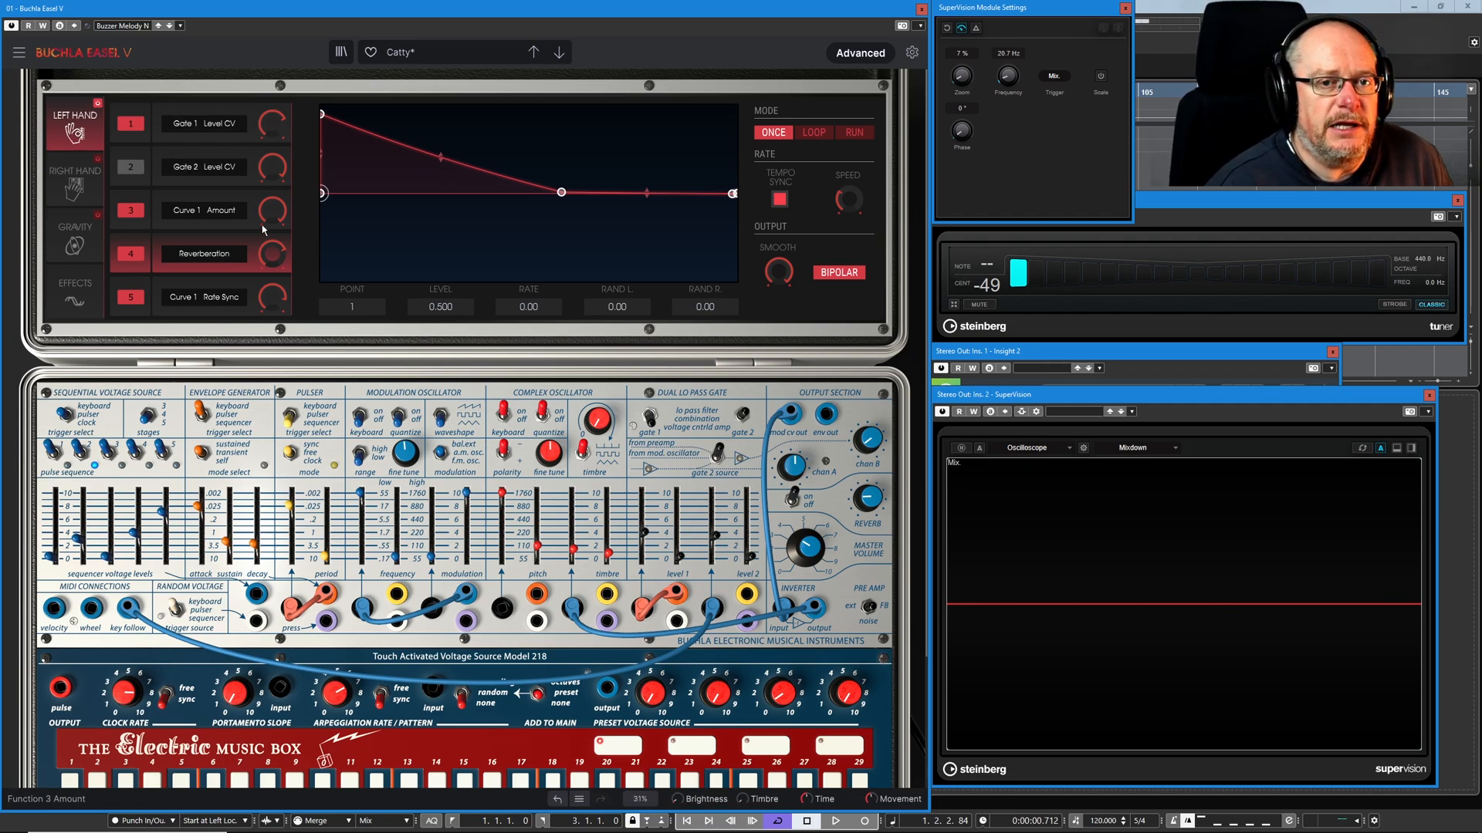
{"action": "mouse_move", "coordinate": [276, 247]}
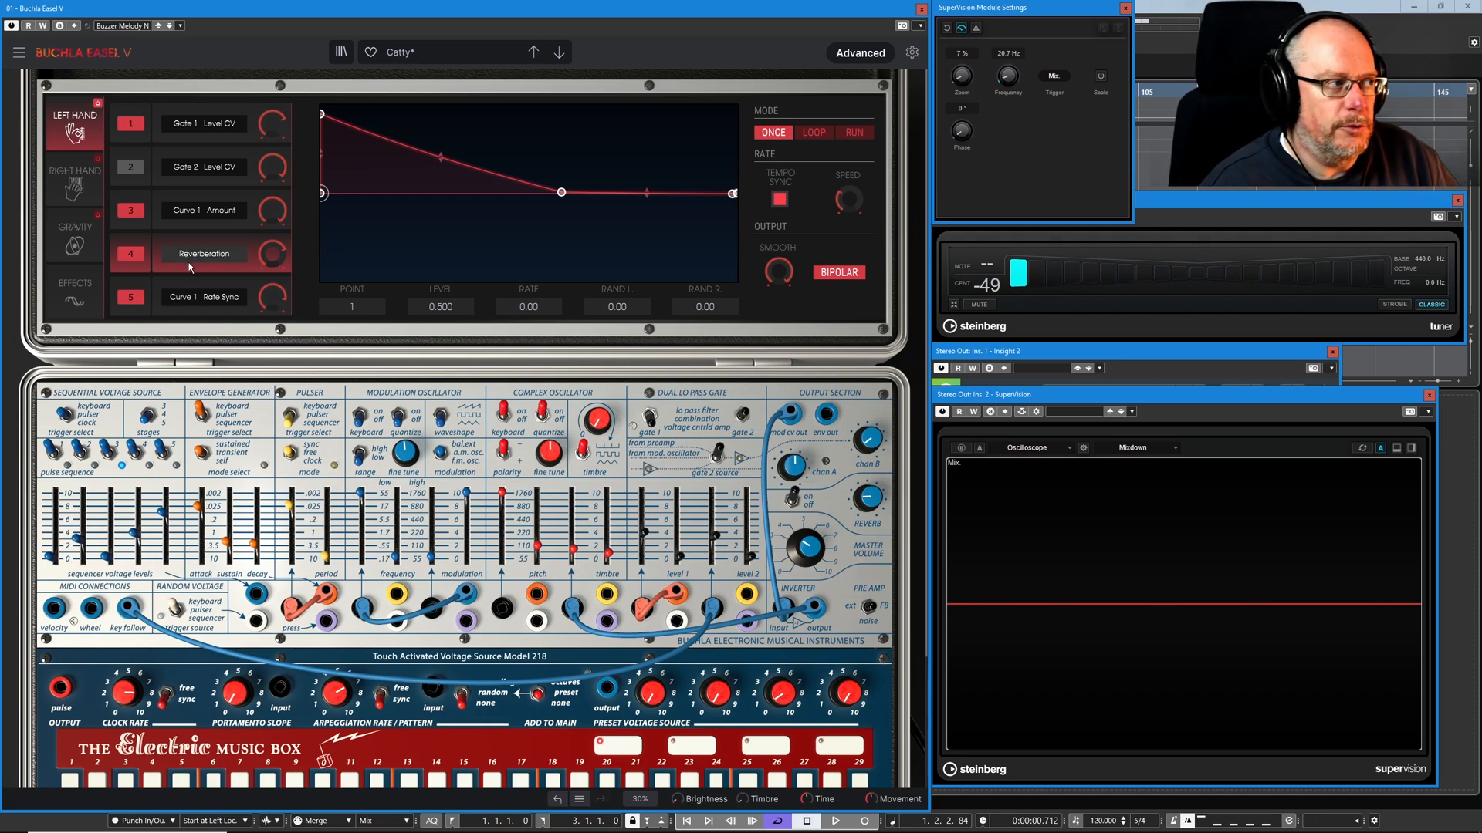
Step: Open the Gravity modulator's settings and switch the modulator on
{"action": "left_click", "coordinate": [82, 245]}
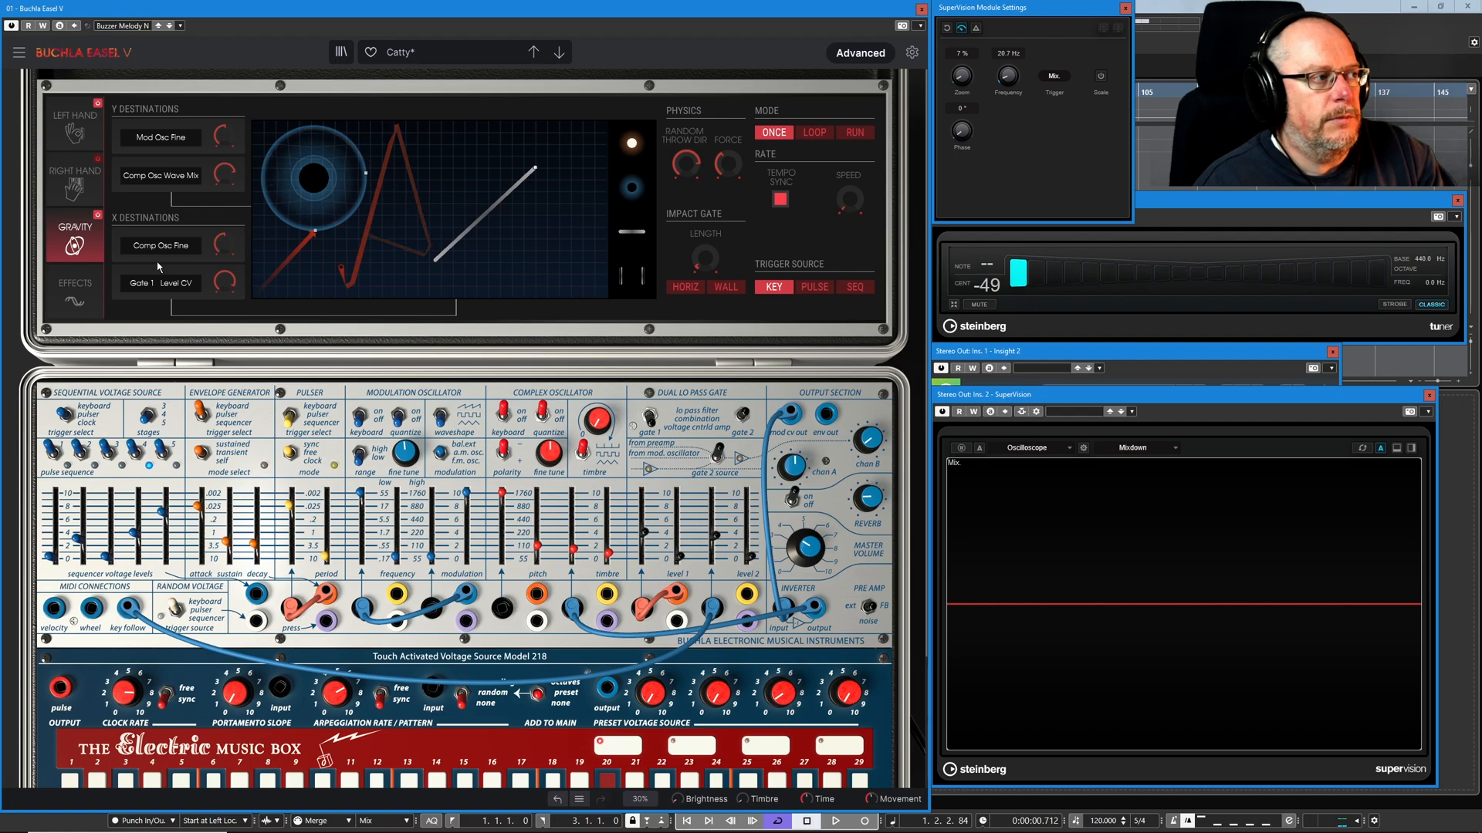
Step: Vary the Gravity X modulation amount for Comp Osc Fine, trying 0.388 and 0.488, to compare its effect
{"action": "mouse_move", "coordinate": [230, 248]}
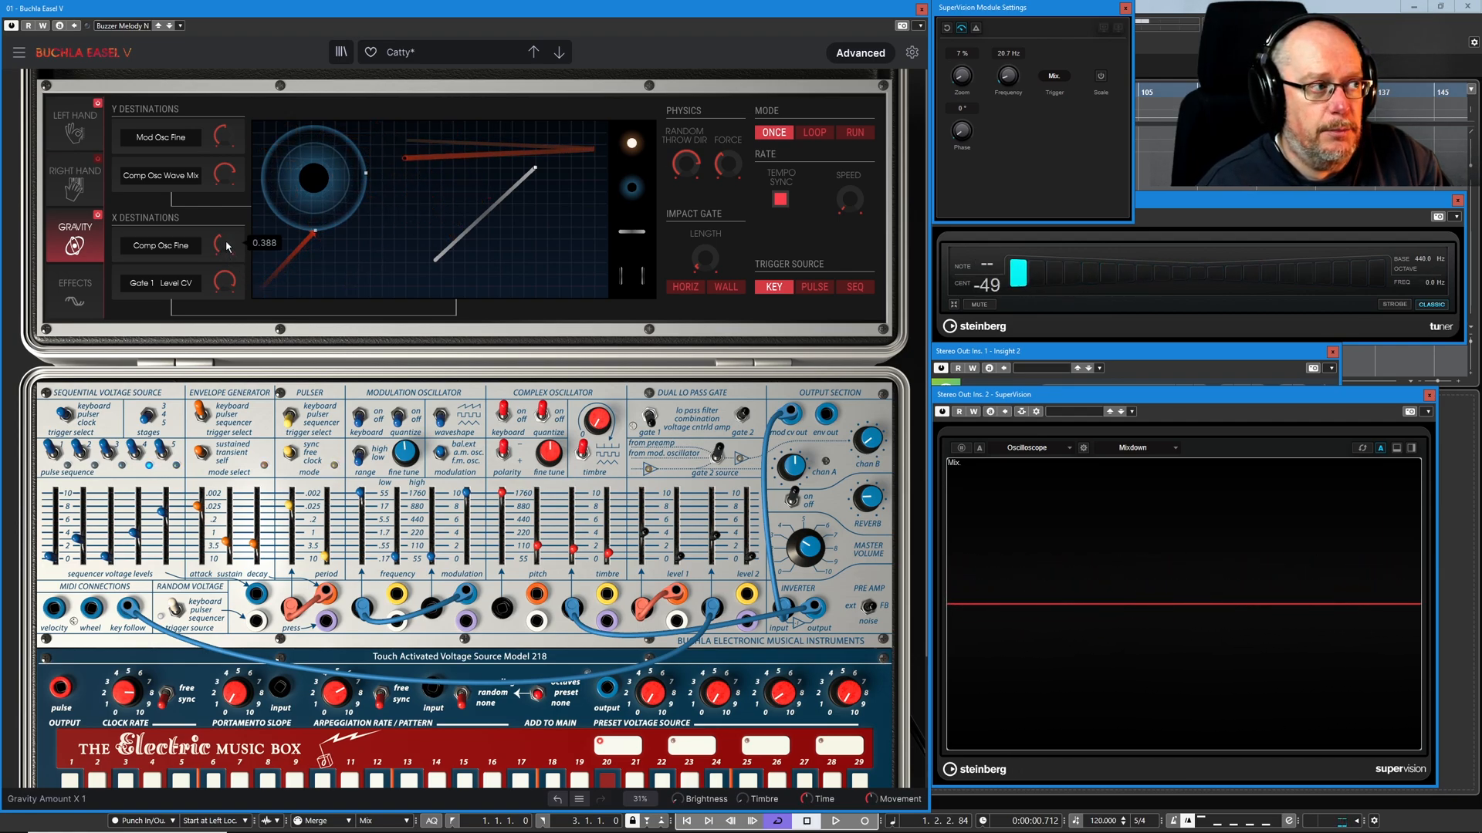
{"action": "left_click_drag", "start_coordinate": [226, 247], "coordinate": [226, 253]}
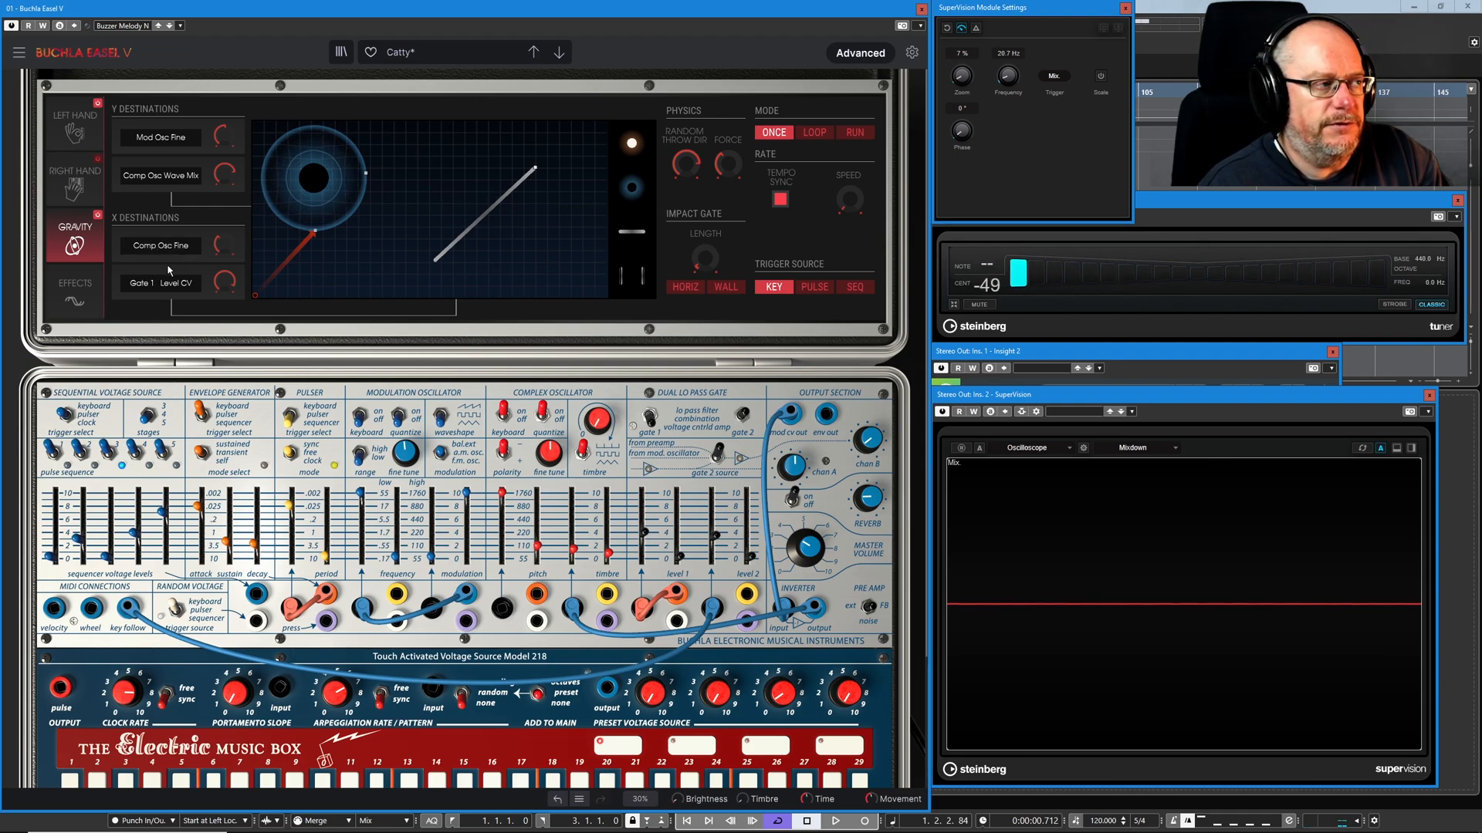
{"action": "left_click_drag", "start_coordinate": [224, 251], "coordinate": [223, 234]}
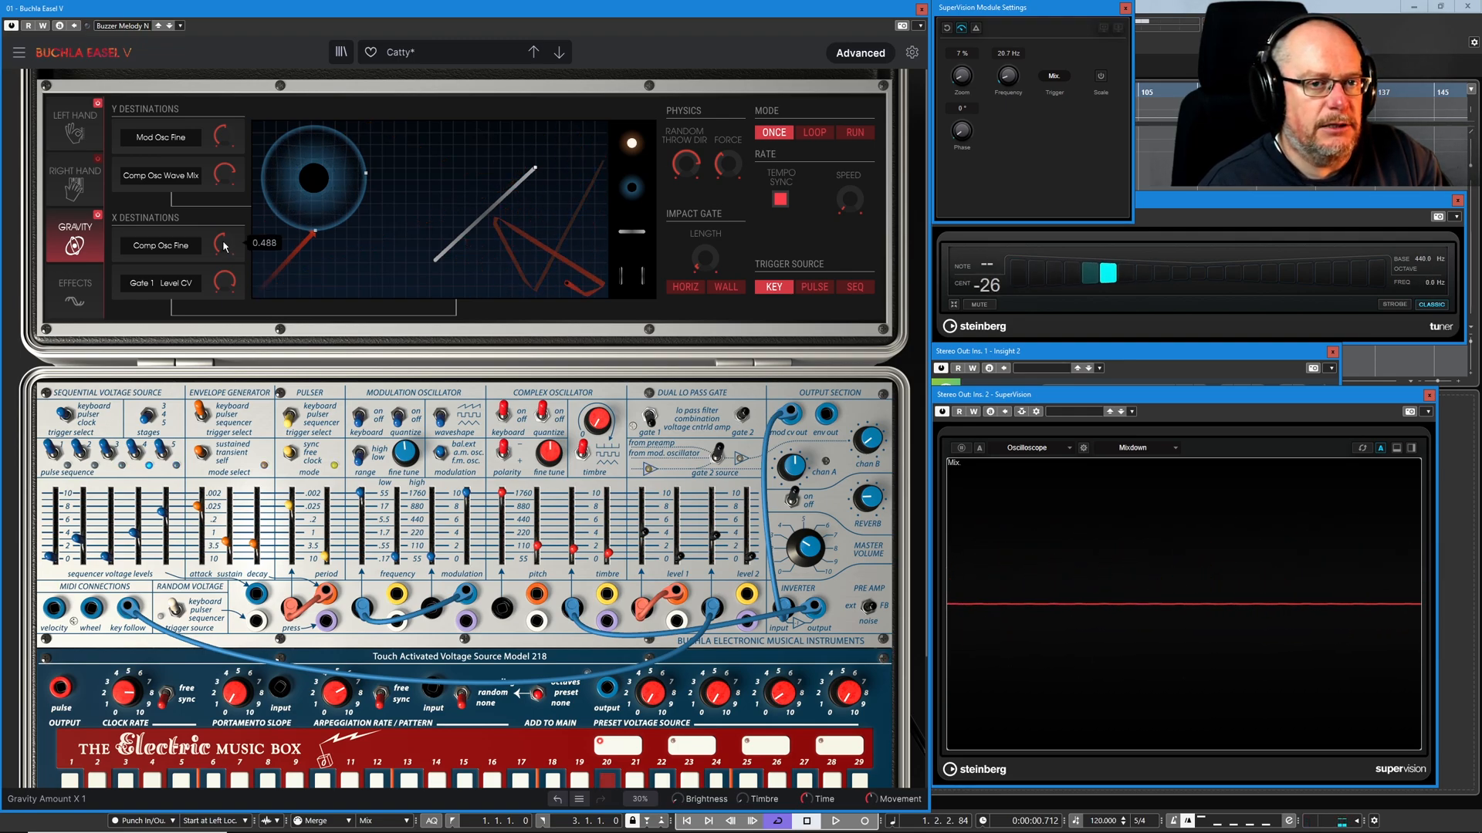
{"action": "left_click_drag", "start_coordinate": [224, 245], "coordinate": [223, 244]}
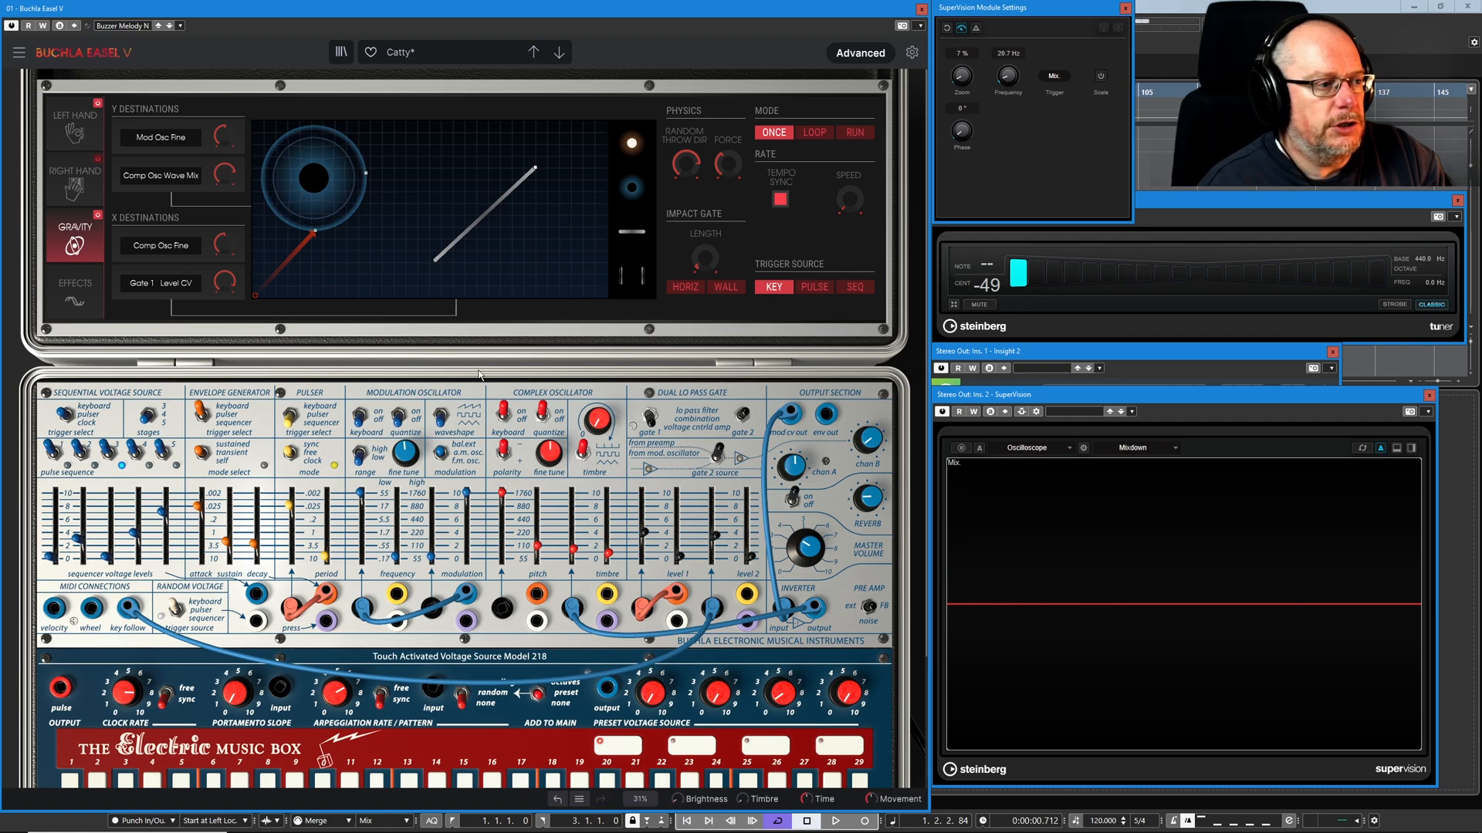
Step: Vary the complex oscillator's timbre mix and the Gravity Y amount for Comp Osc Wave Mix to compare their effects
{"action": "mouse_move", "coordinate": [610, 558]}
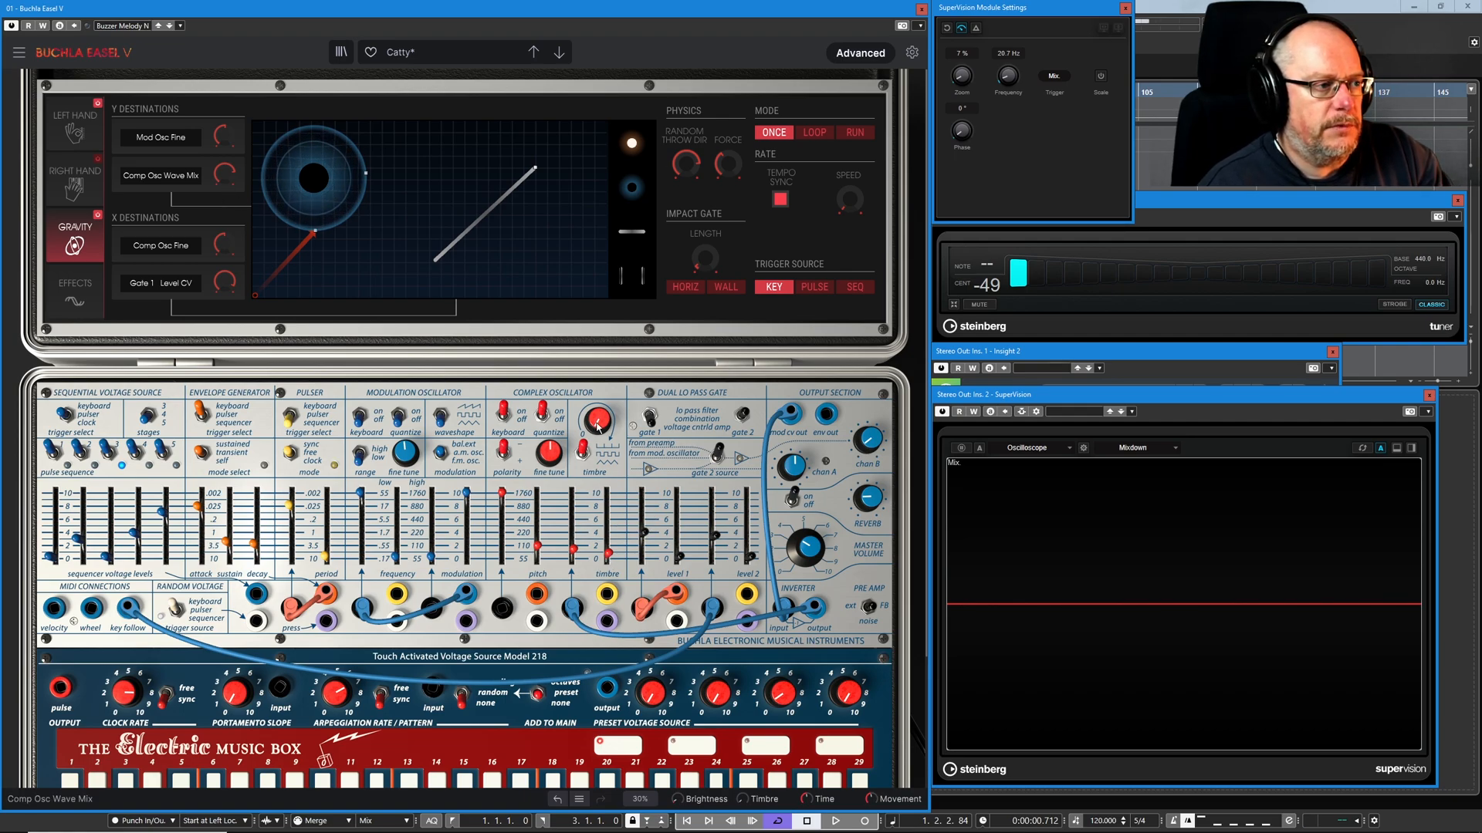
{"action": "left_click_drag", "start_coordinate": [598, 421], "coordinate": [598, 333]}
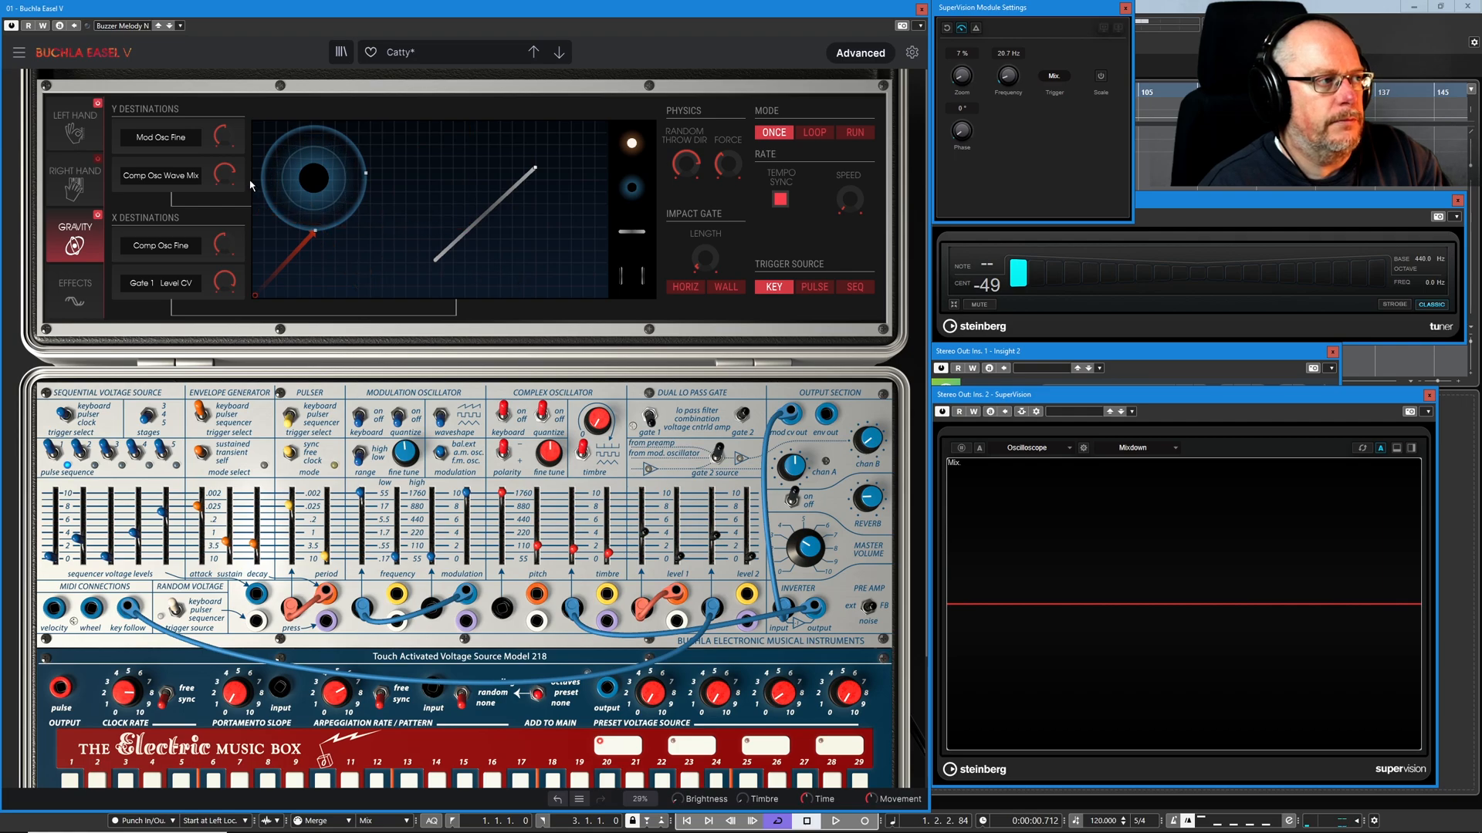
{"action": "mouse_move", "coordinate": [226, 175]}
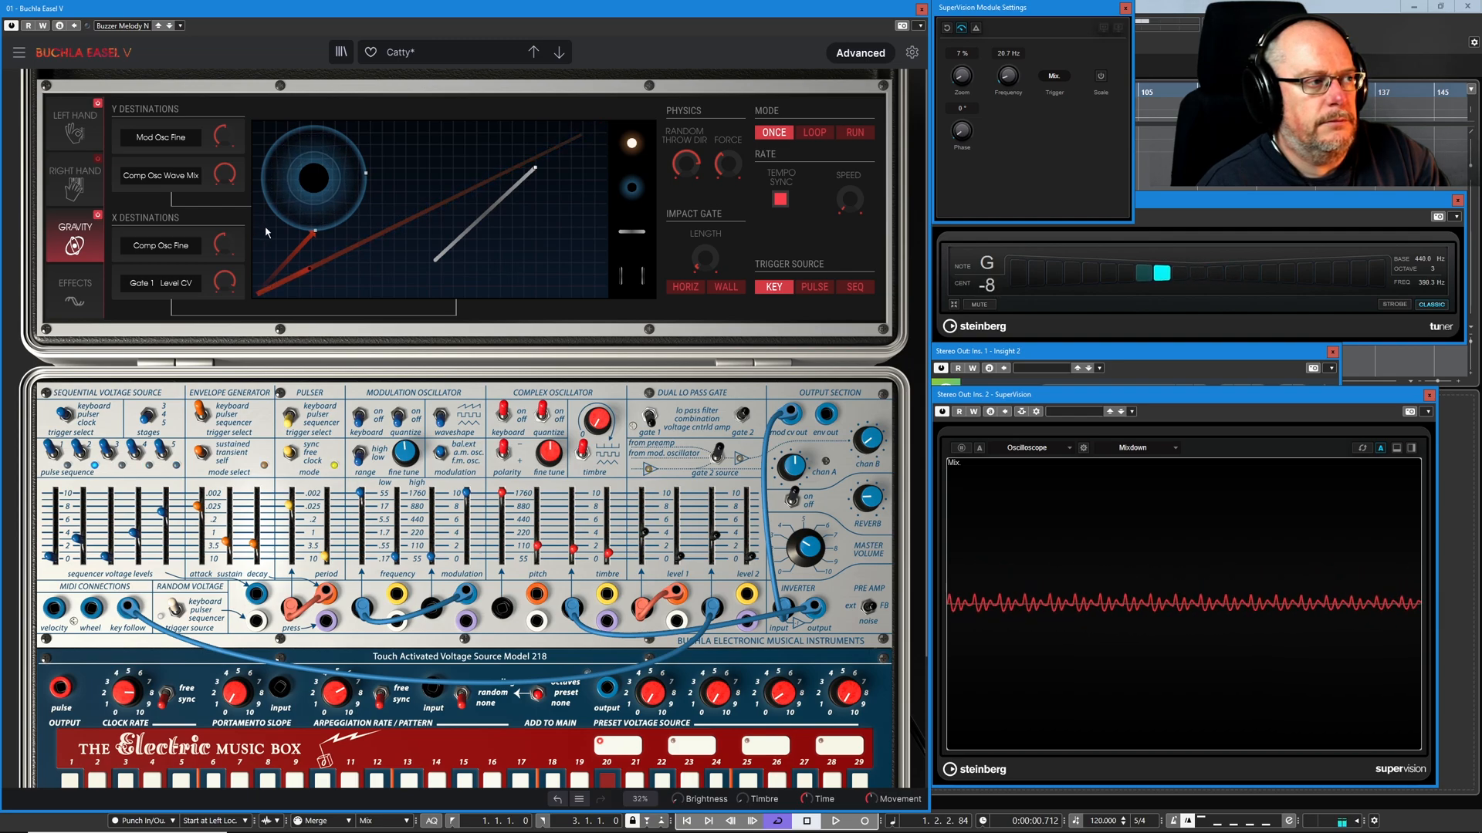
{"action": "left_click_drag", "start_coordinate": [225, 176], "coordinate": [226, 160]}
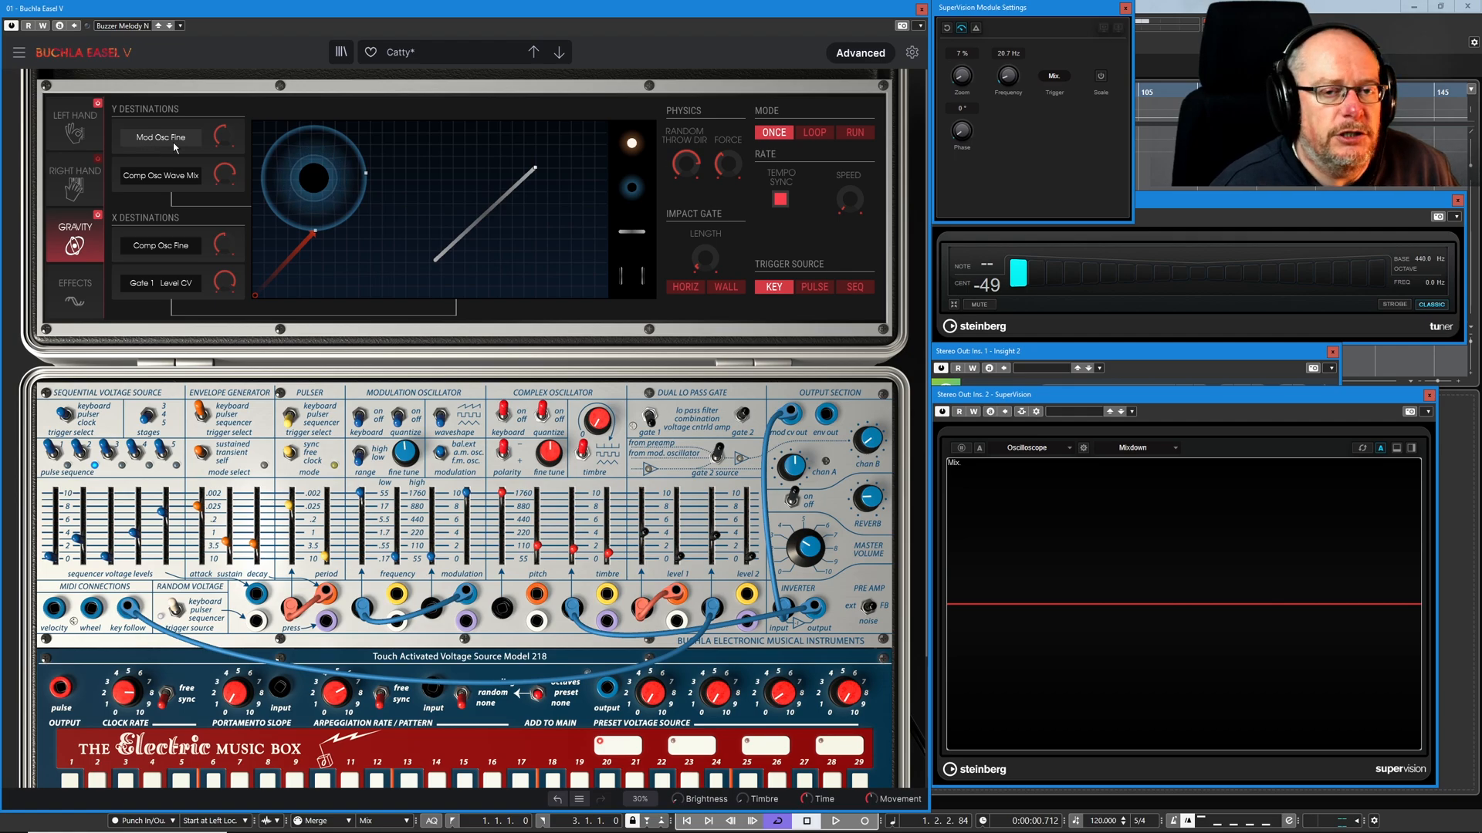
Step: Vary the Gravity Y amount for Mod Osc Fine to hear its effect, and bring it back down
{"action": "mouse_move", "coordinate": [226, 140]}
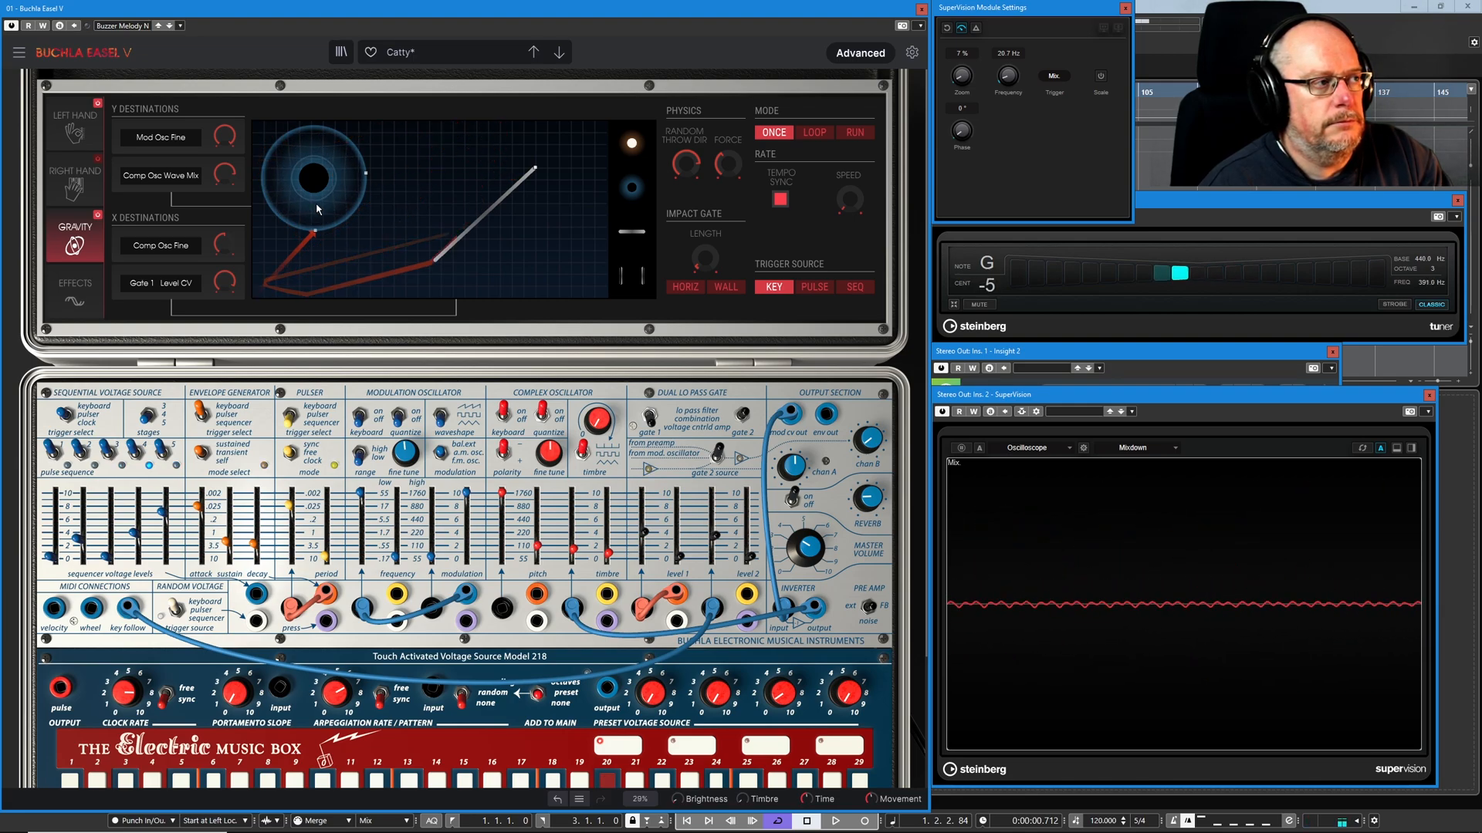
{"action": "left_click_drag", "start_coordinate": [225, 137], "coordinate": [224, 159]}
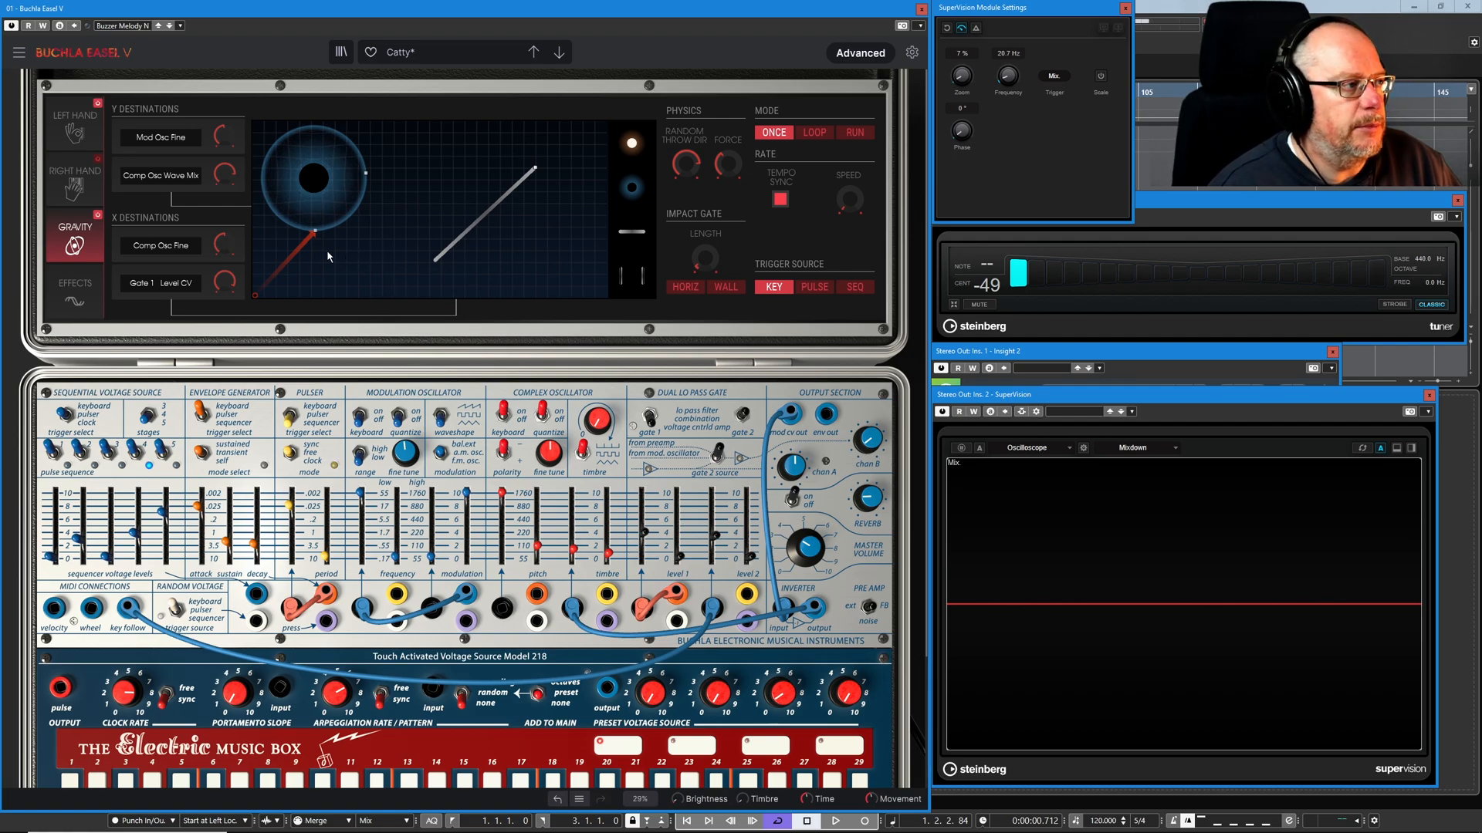
Step: Open the Effects settings and examine the Compressor's Ratio and Make Up values
{"action": "left_click", "coordinate": [75, 294]}
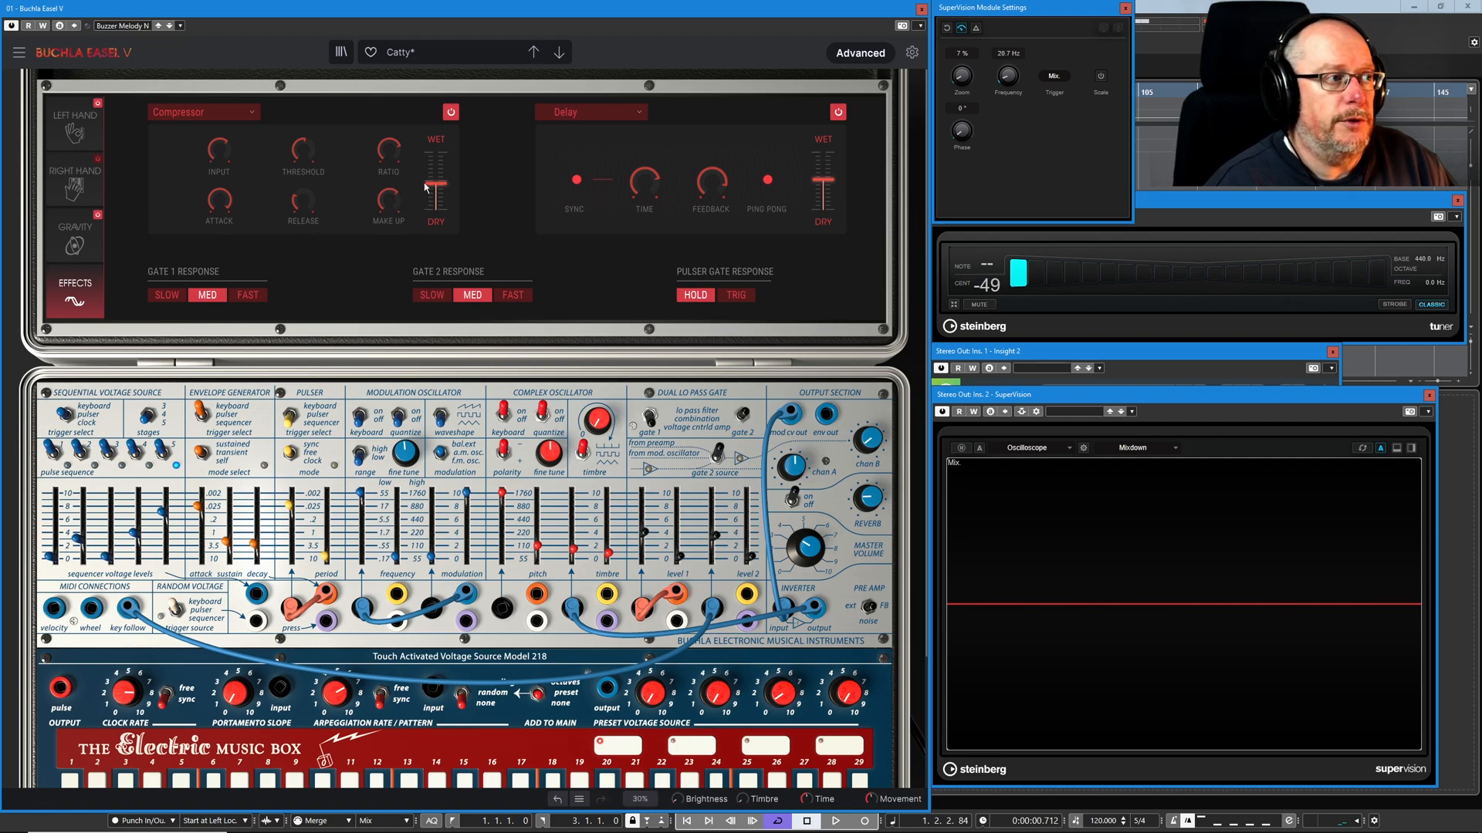
{"action": "mouse_move", "coordinate": [392, 153]}
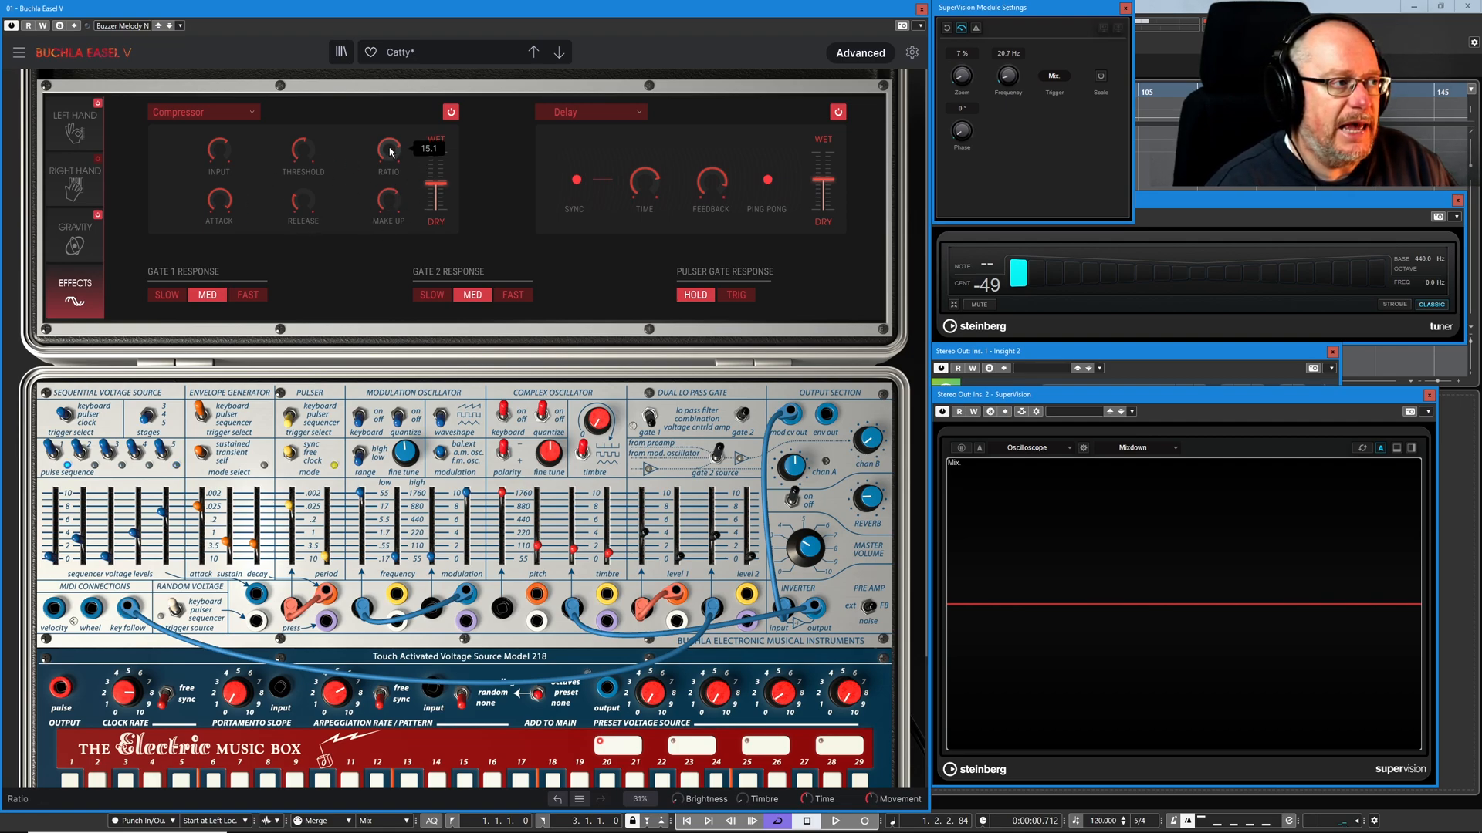
{"action": "mouse_move", "coordinate": [389, 202]}
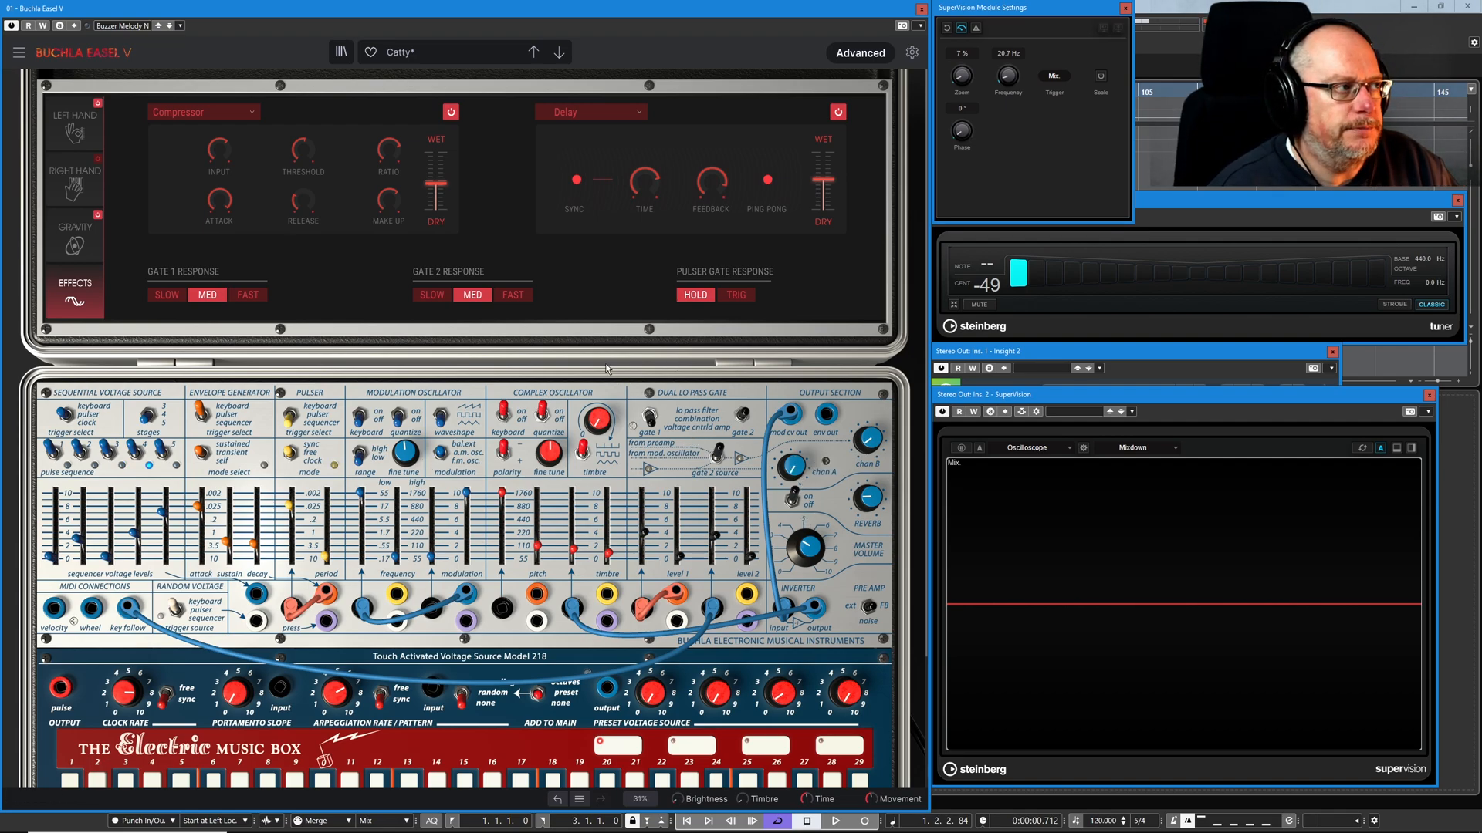
Step: Revisit the Gravity settings and show the envelope of Left Hand function 2 (Gate 2 Level CV)
{"action": "left_click", "coordinate": [77, 246]}
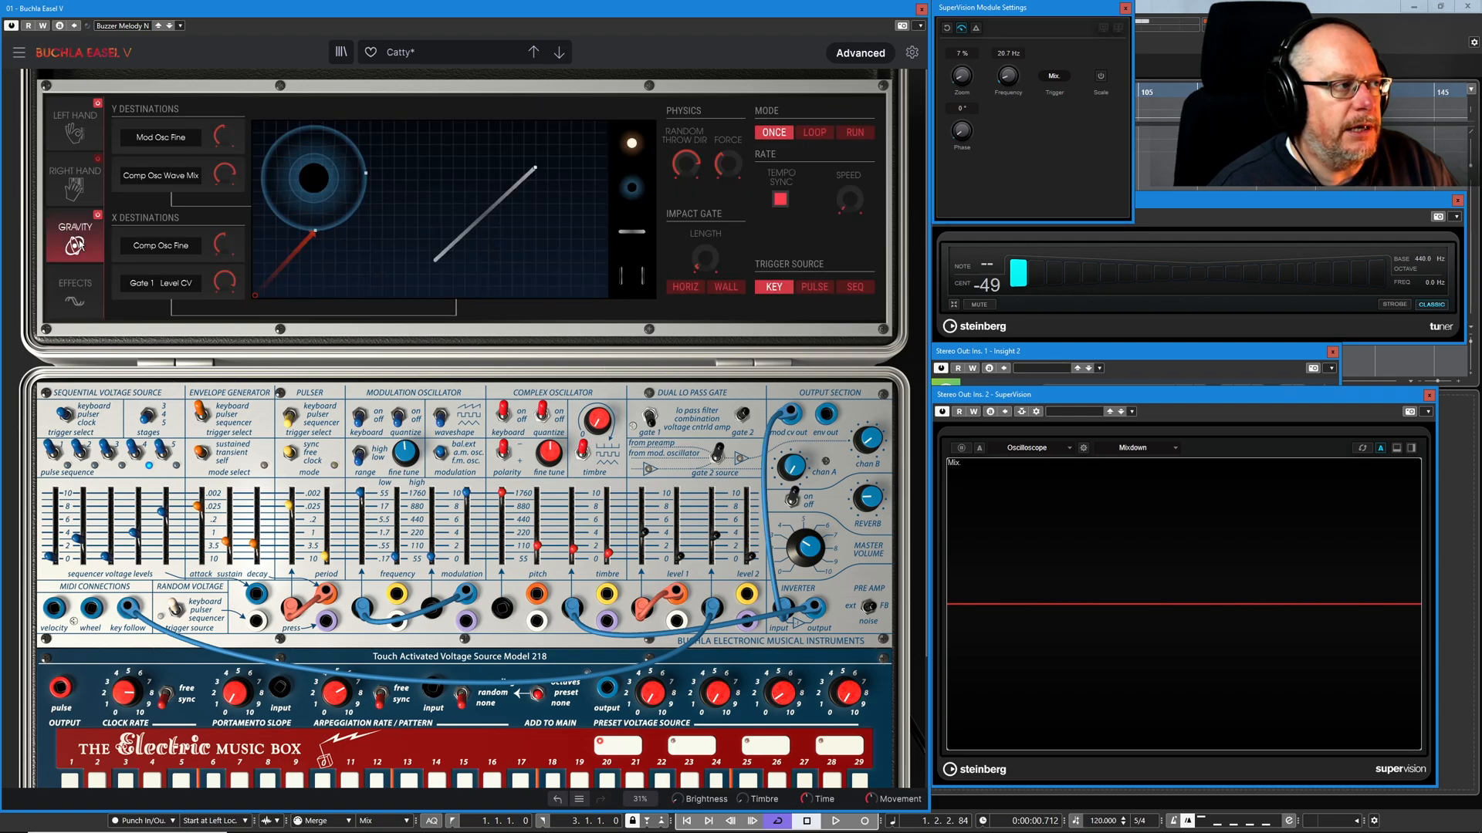
{"action": "left_click", "coordinate": [75, 131]}
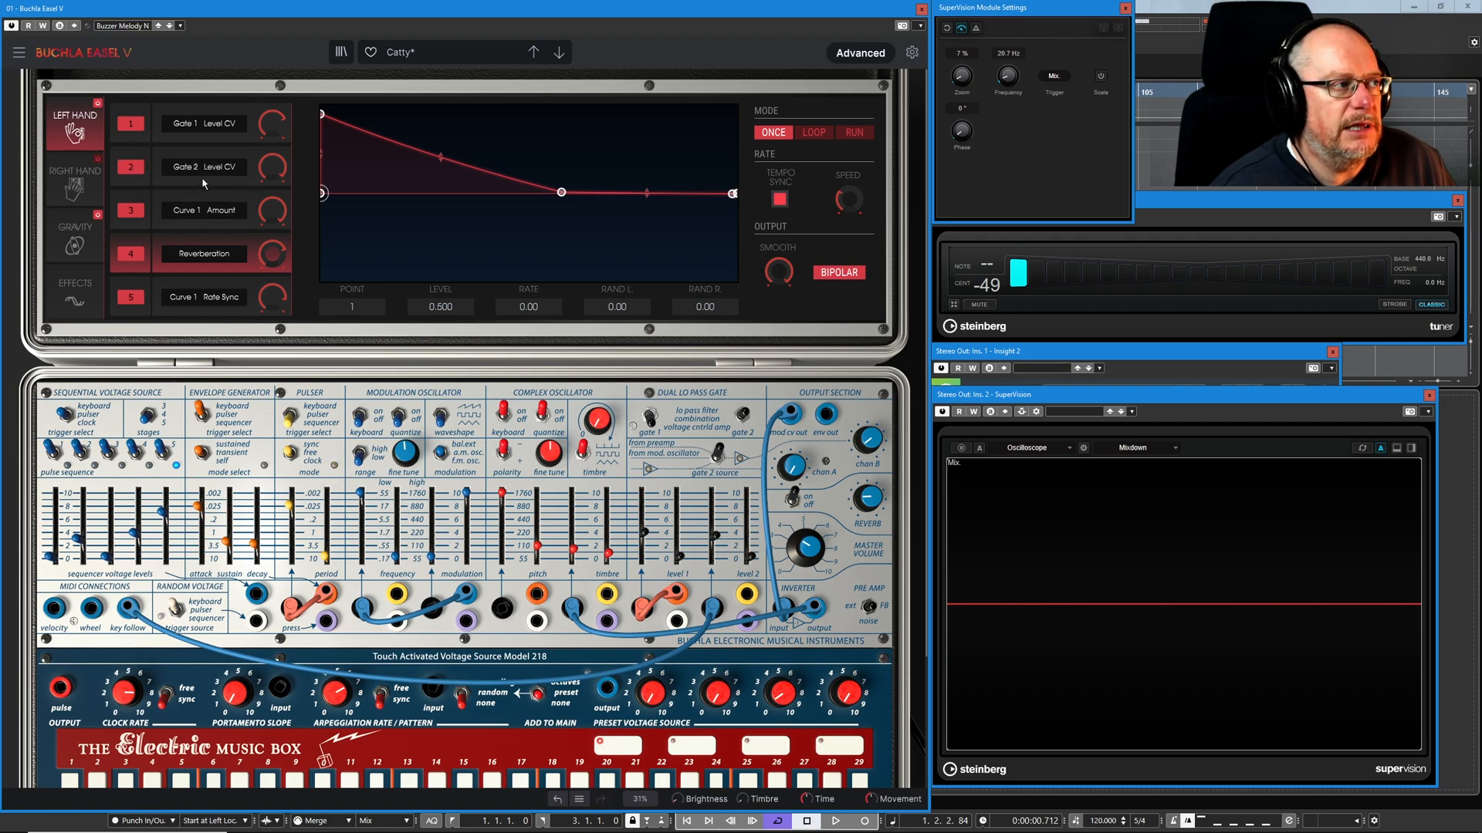
{"action": "left_click", "coordinate": [133, 186]}
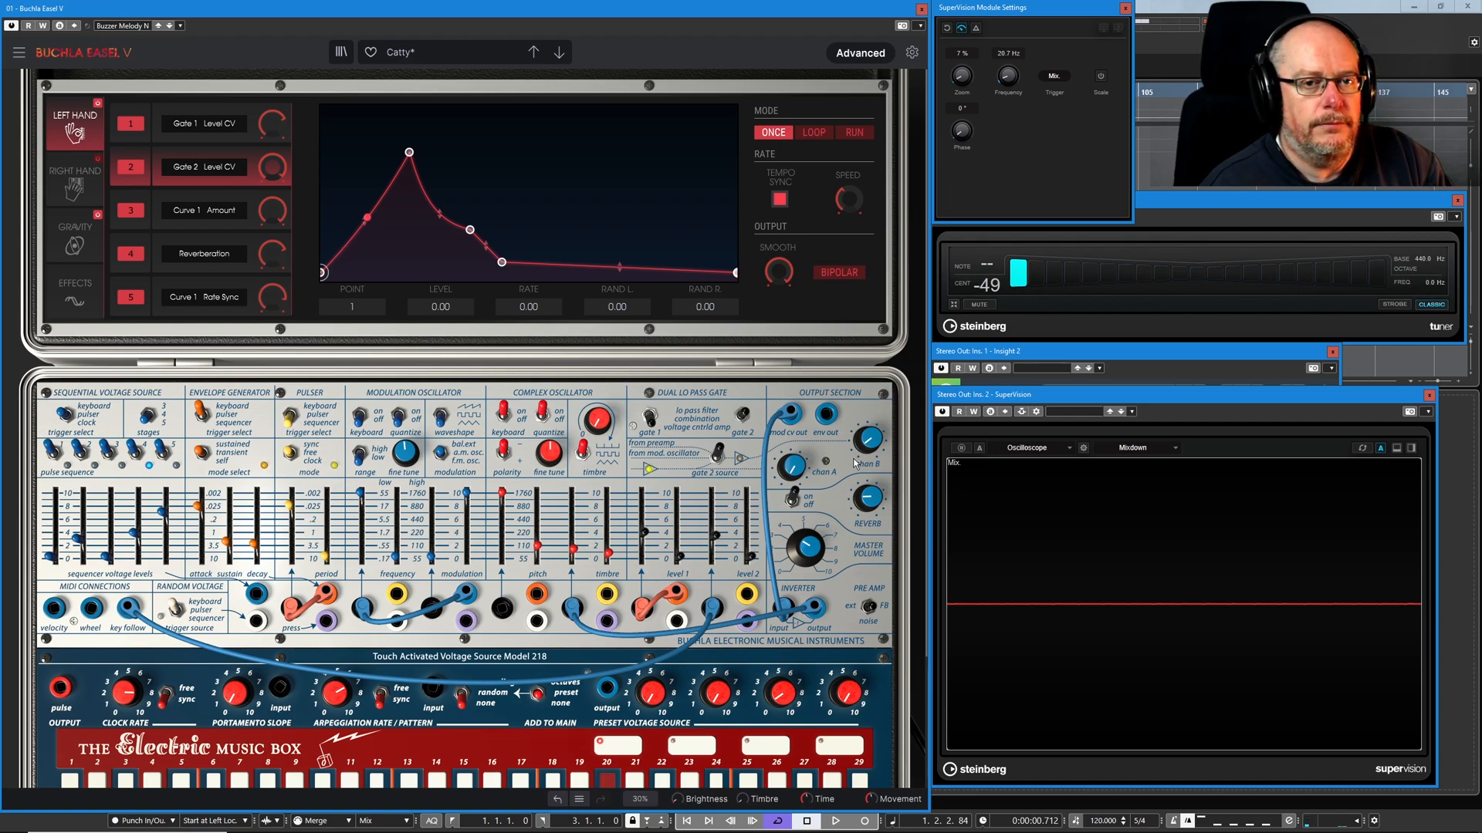
Step: Adjust the Chan B level in the output section and inspect the dual lo pass gate's level sliders
{"action": "mouse_move", "coordinate": [795, 470]}
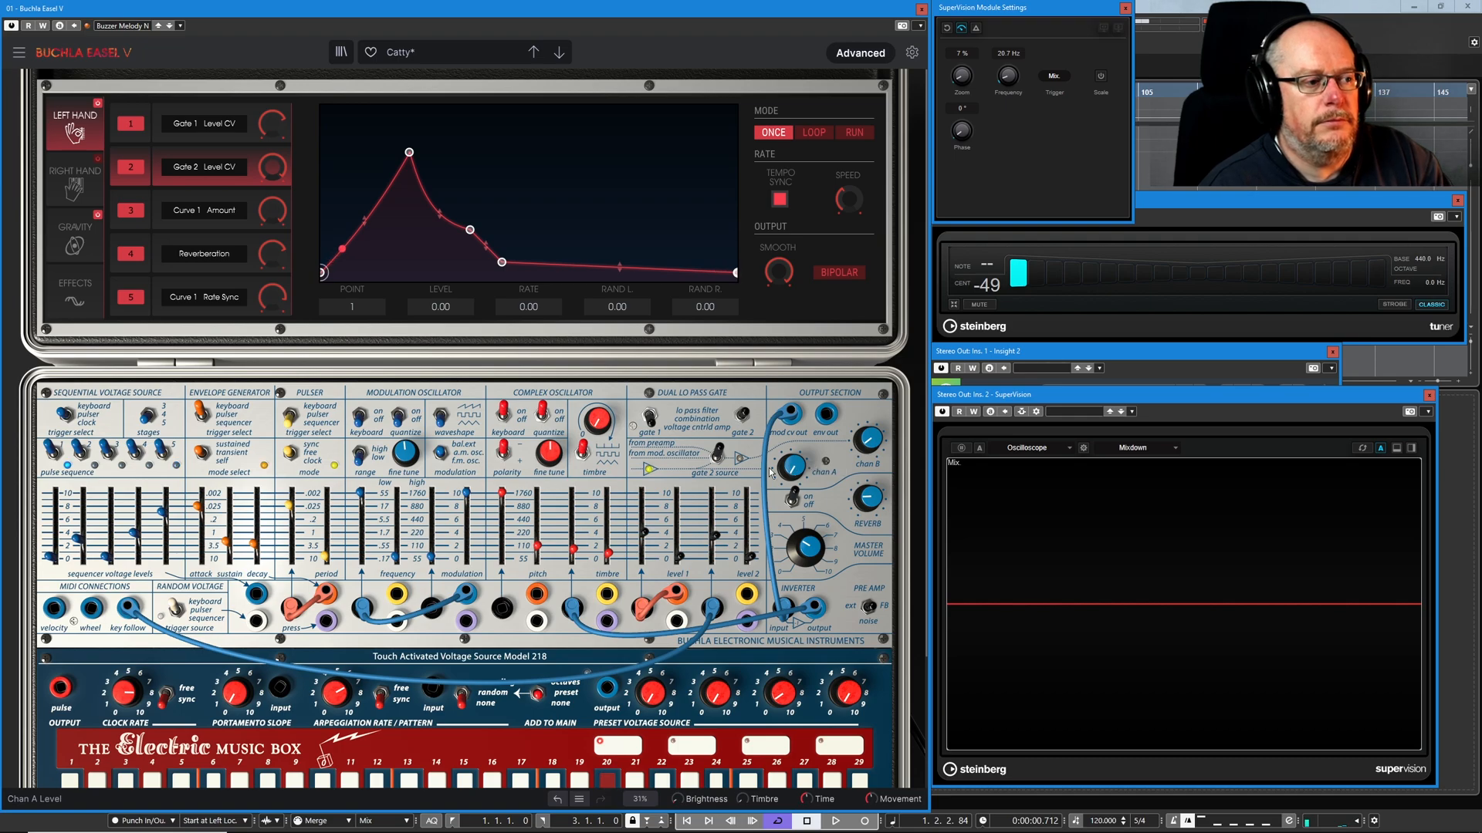
{"action": "mouse_move", "coordinate": [647, 538]}
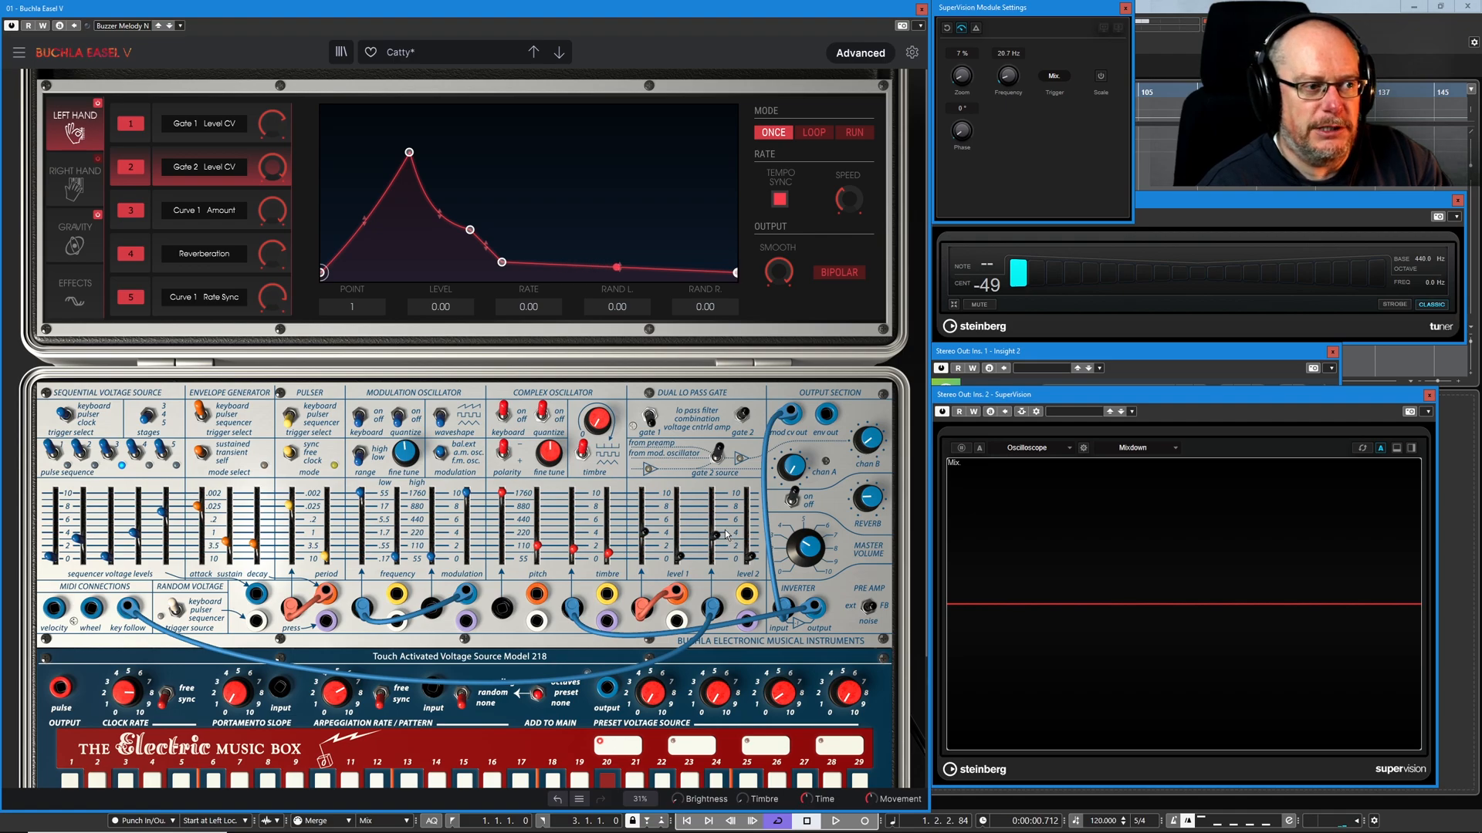
{"action": "mouse_move", "coordinate": [869, 443]}
{"action": "left_mouse_down"}
{"action": "mouse_move", "coordinate": [869, 476]}
{"action": "mouse_move", "coordinate": [855, 457]}
{"action": "left_mouse_up"}
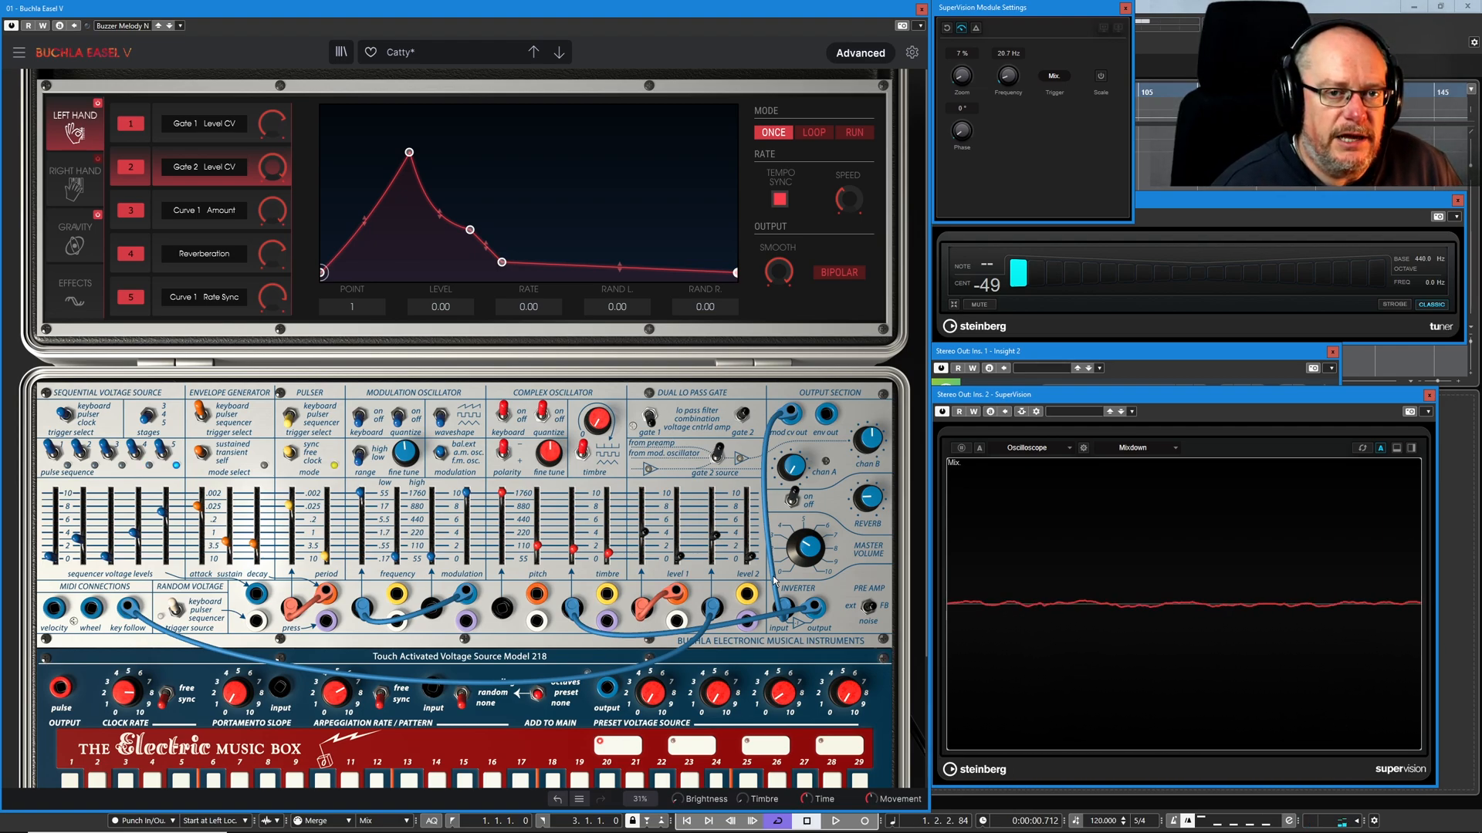
{"action": "mouse_move", "coordinate": [750, 548]}
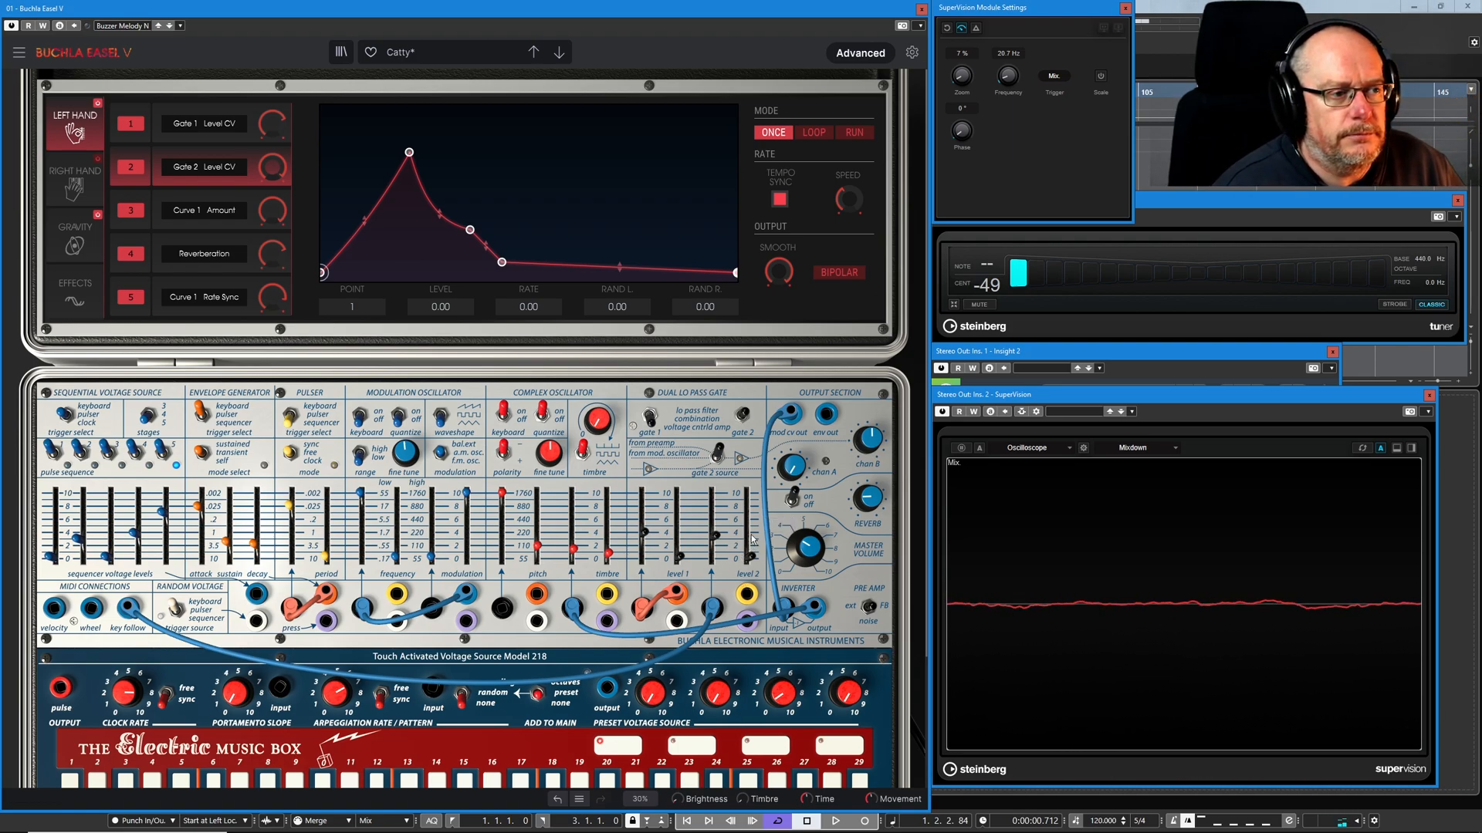
{"action": "mouse_move", "coordinate": [714, 531]}
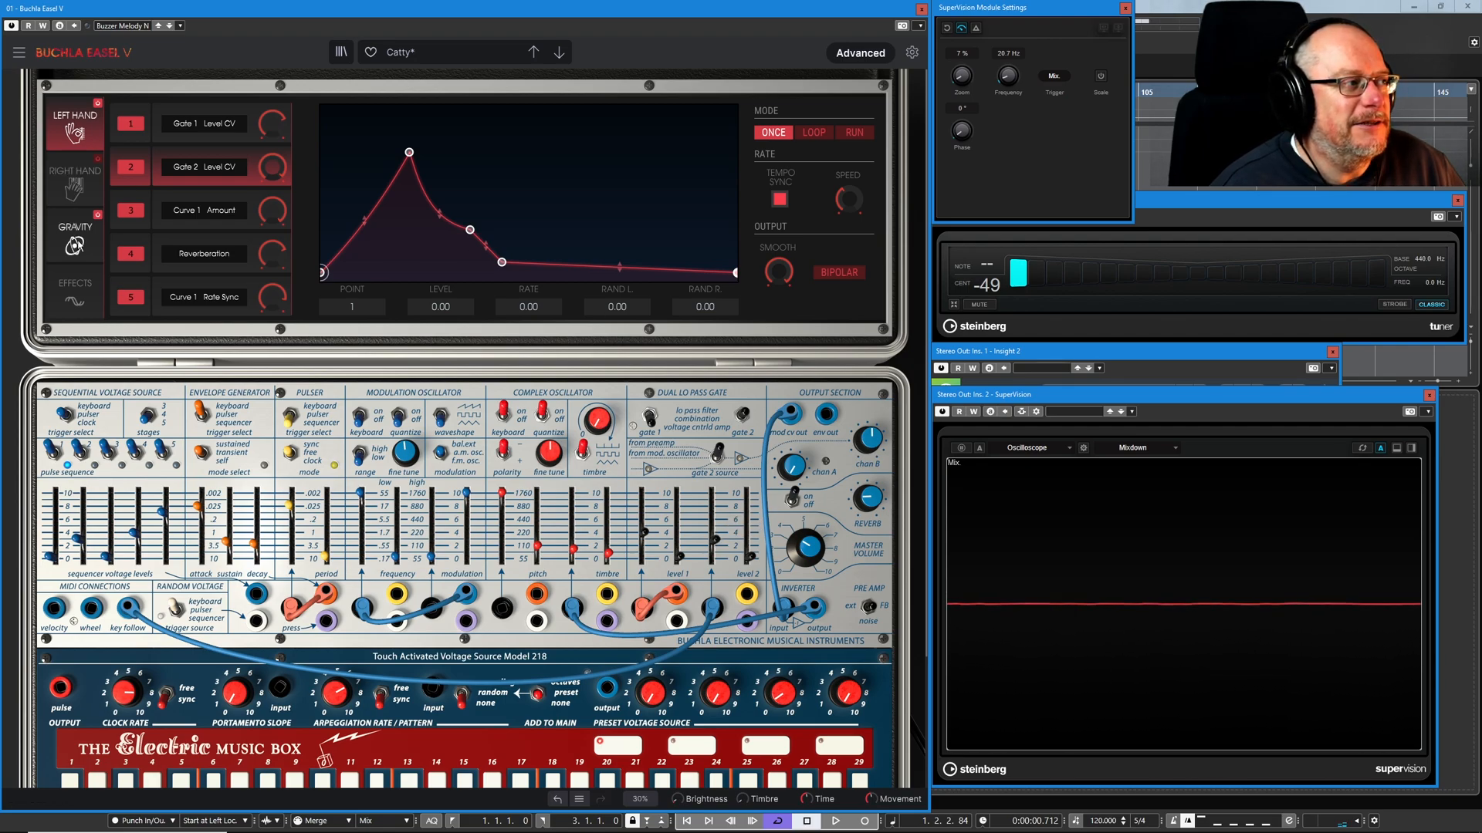
Step: Check the Delay's Feedback value in the Effects settings and return to the Left Hand envelope and the Chan A level
{"action": "left_click", "coordinate": [73, 290]}
{"action": "mouse_move", "coordinate": [711, 182]}
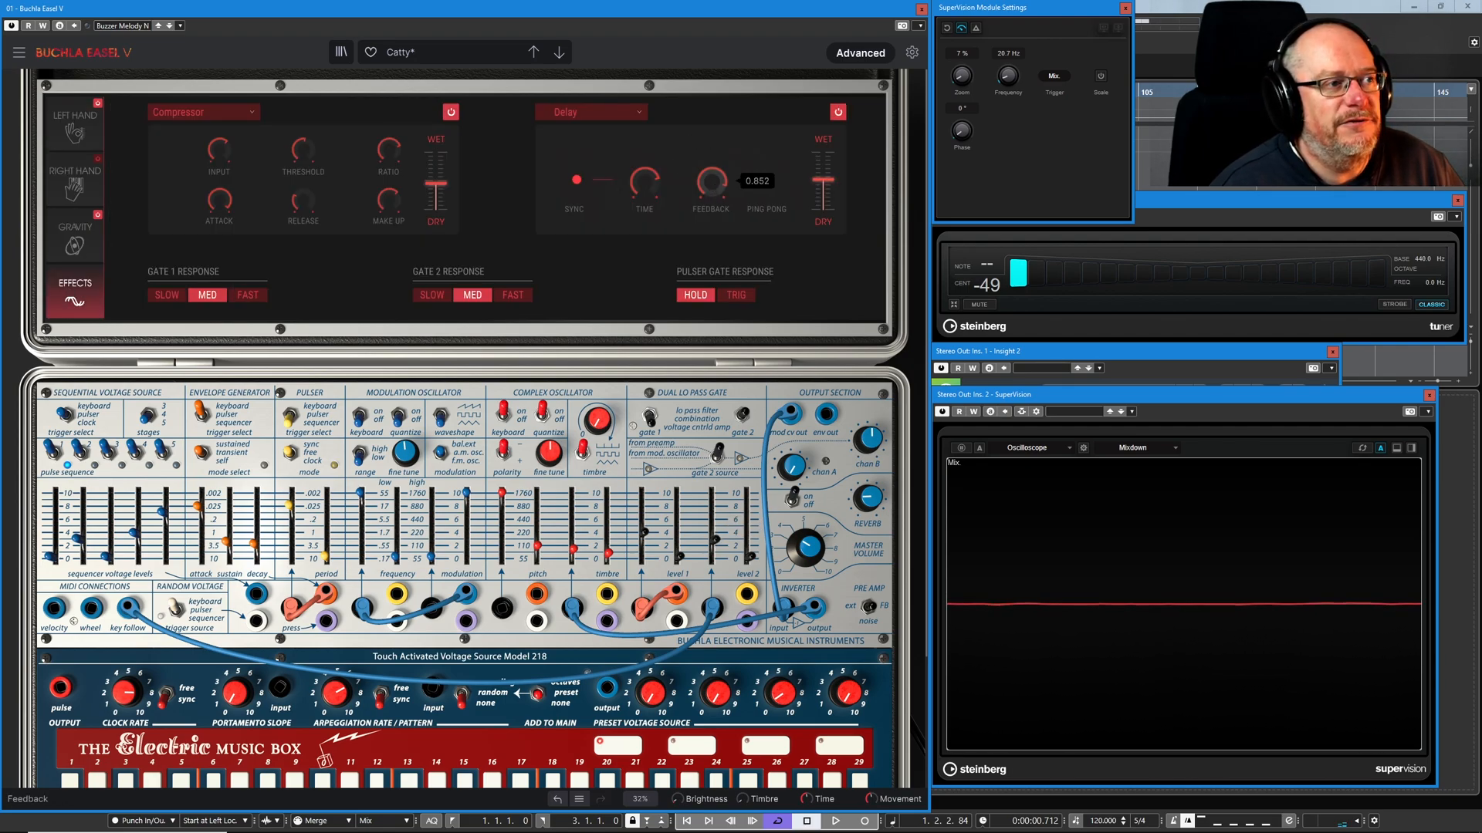
{"action": "left_click", "coordinate": [76, 188]}
{"action": "left_click", "coordinate": [76, 143]}
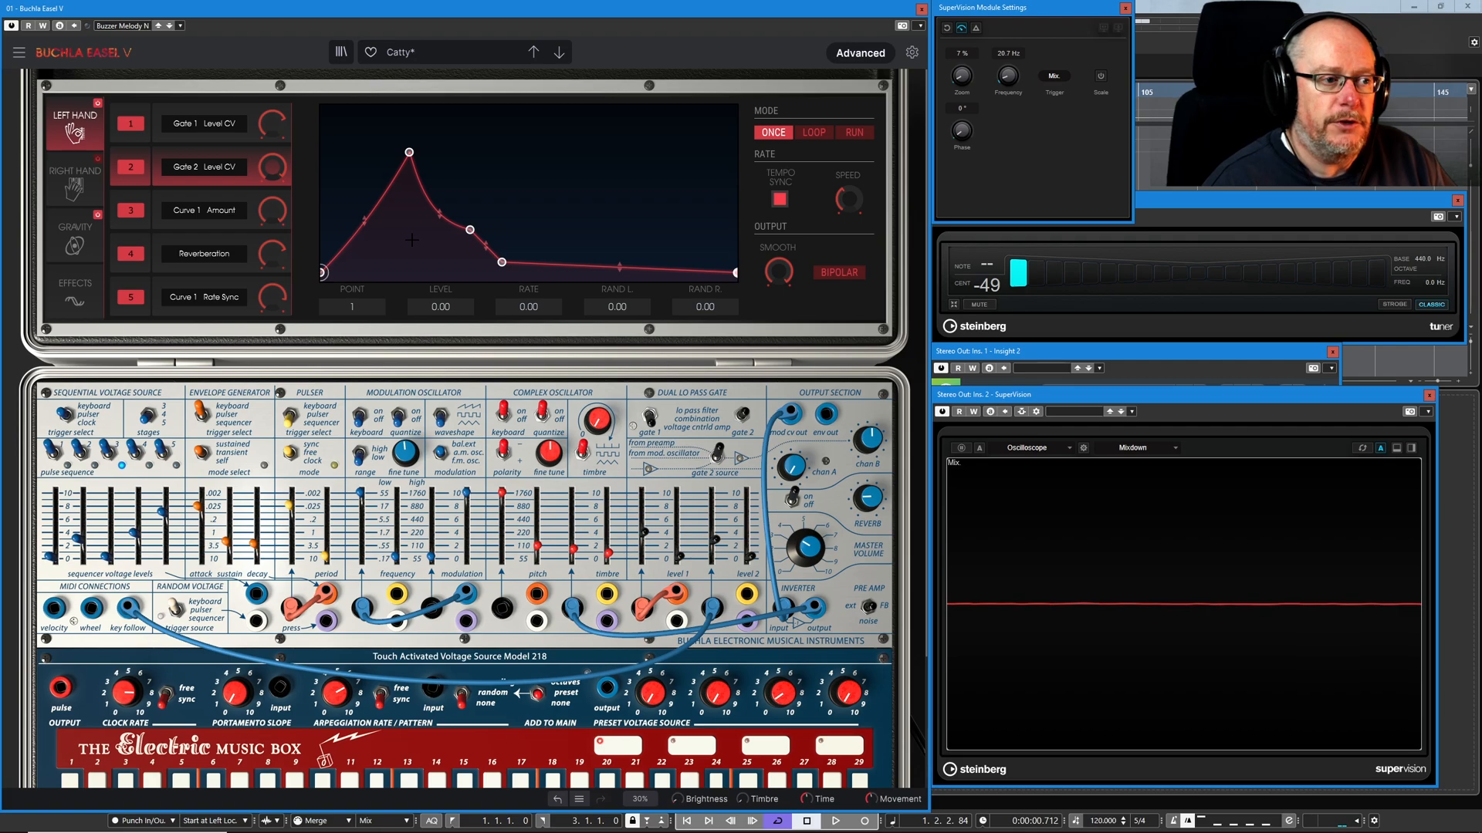
{"action": "mouse_move", "coordinate": [788, 460]}
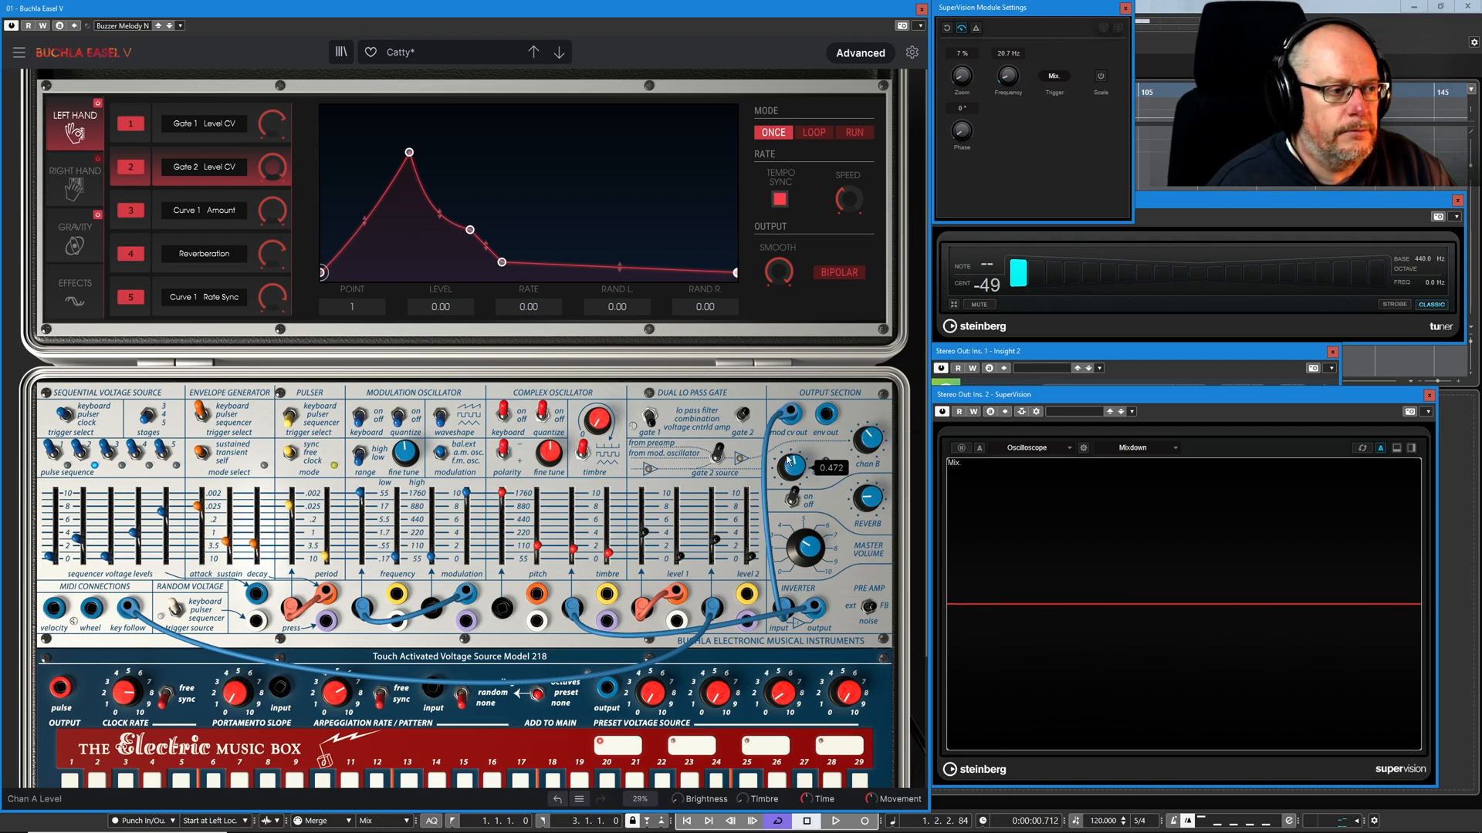